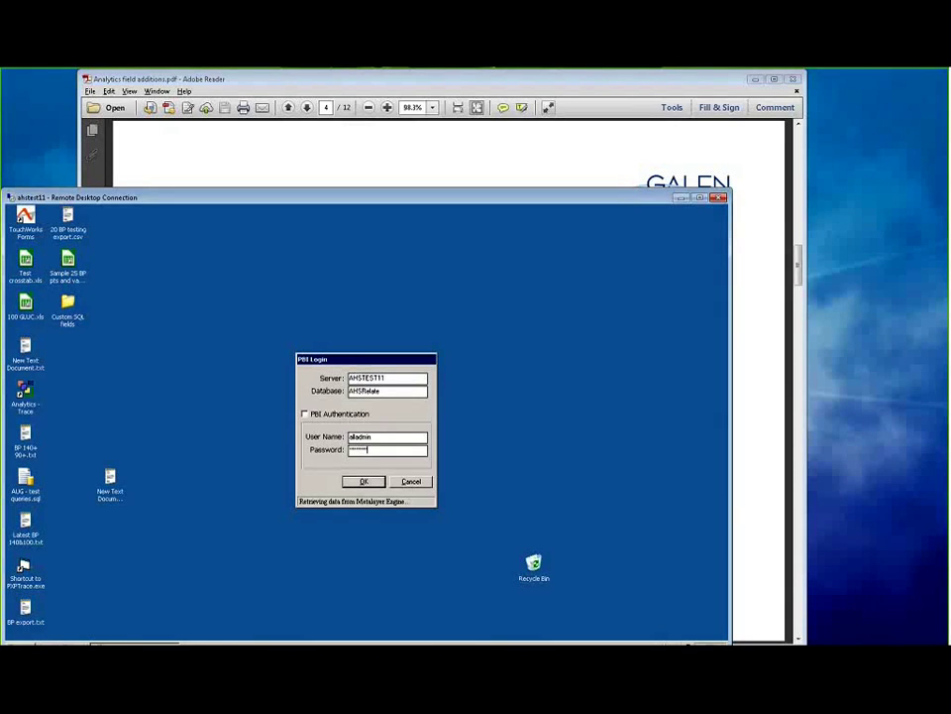
- Log in to the analytics server and open the Metalayer Engine from the Administration tools
{"action": "key", "text": "Return"}
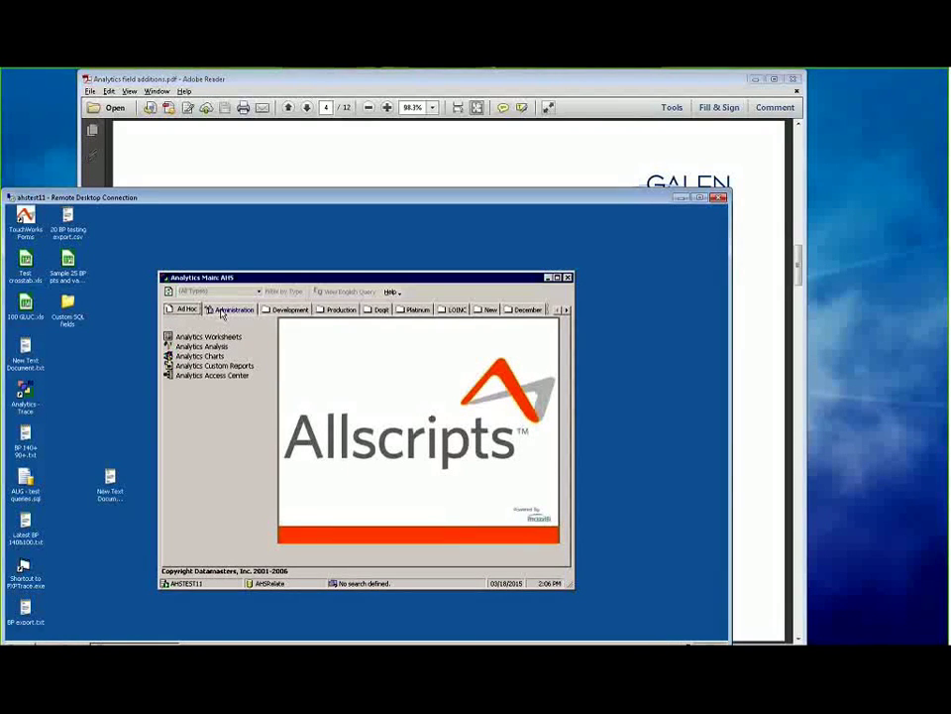
{"action": "left_click", "coordinate": [223, 311]}
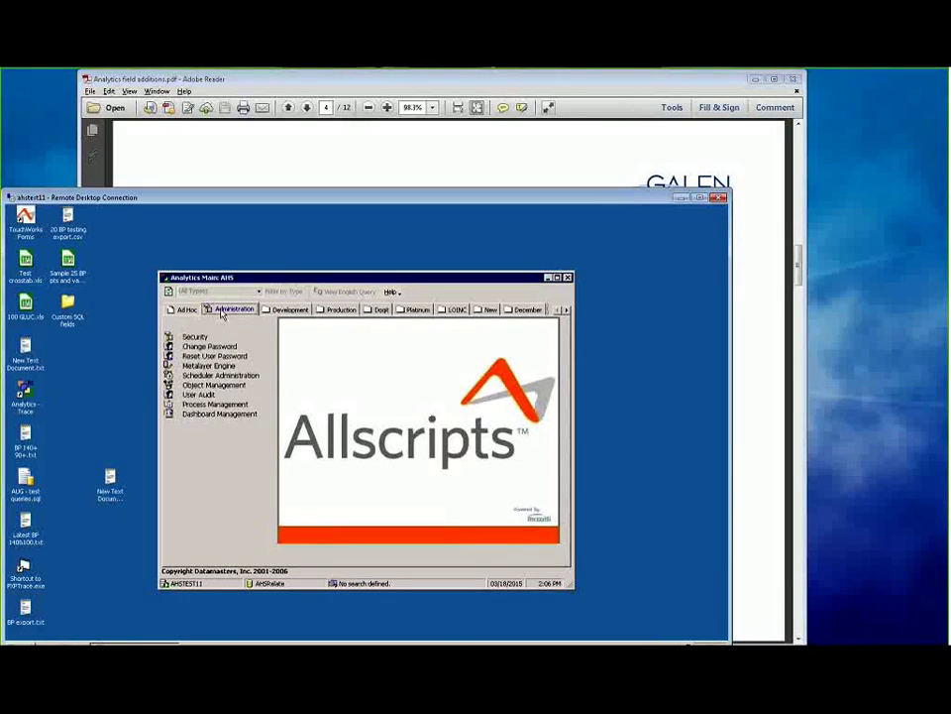
{"action": "left_click", "coordinate": [220, 367]}
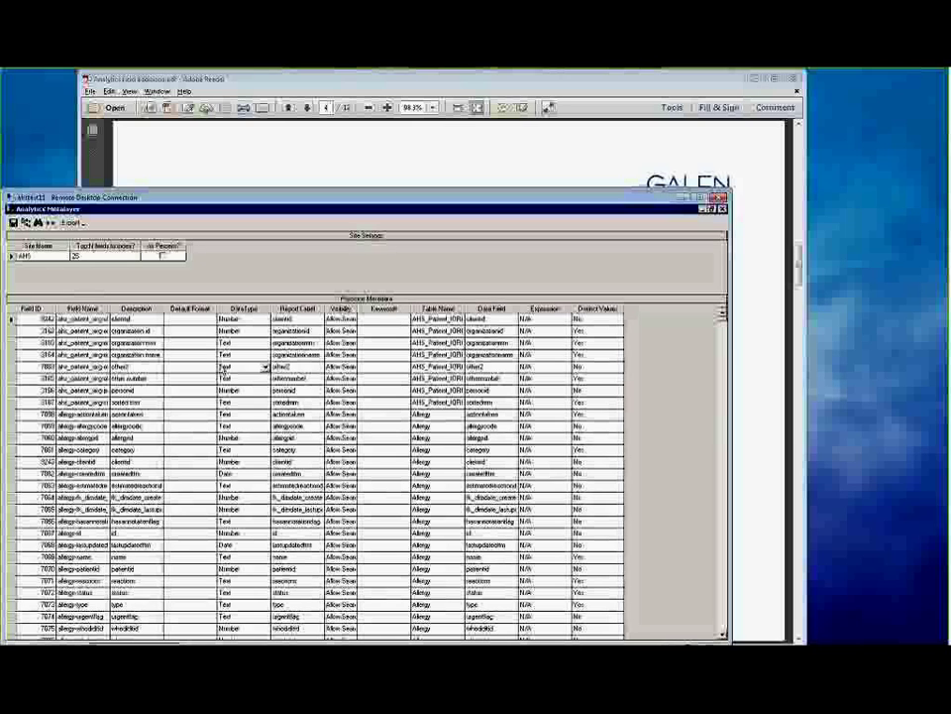
{"action": "left_click", "coordinate": [259, 319]}
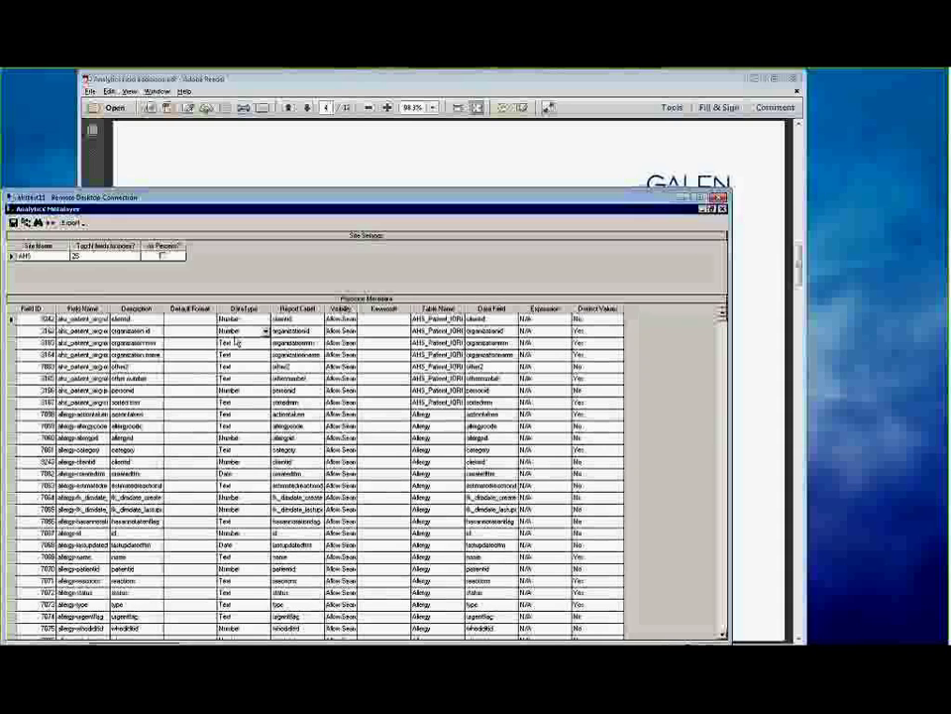
- Auto-fit the Field Name column to full names and select field 3242's Data Field cell
{"action": "double_click", "coordinate": [111, 308]}
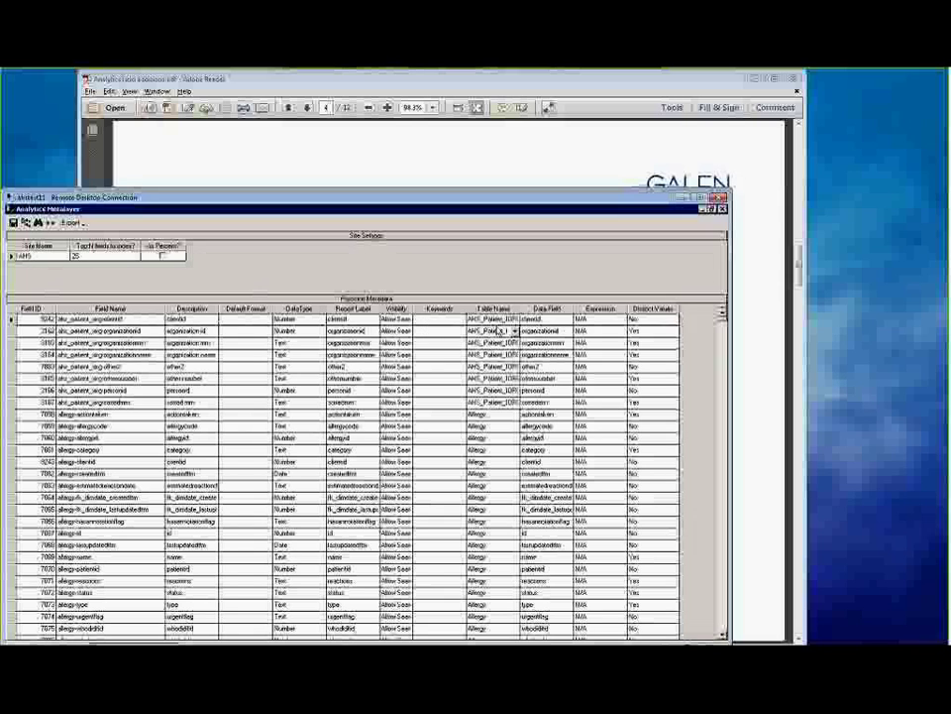
{"action": "left_click", "coordinate": [531, 323]}
- Widen the Table Name column to show full Allergy table names, then select the first row's Data Field
{"action": "left_click", "coordinate": [492, 330]}
{"action": "left_click", "coordinate": [524, 315]}
{"action": "left_click_drag", "start_coordinate": [521, 310], "coordinate": [533, 308]}
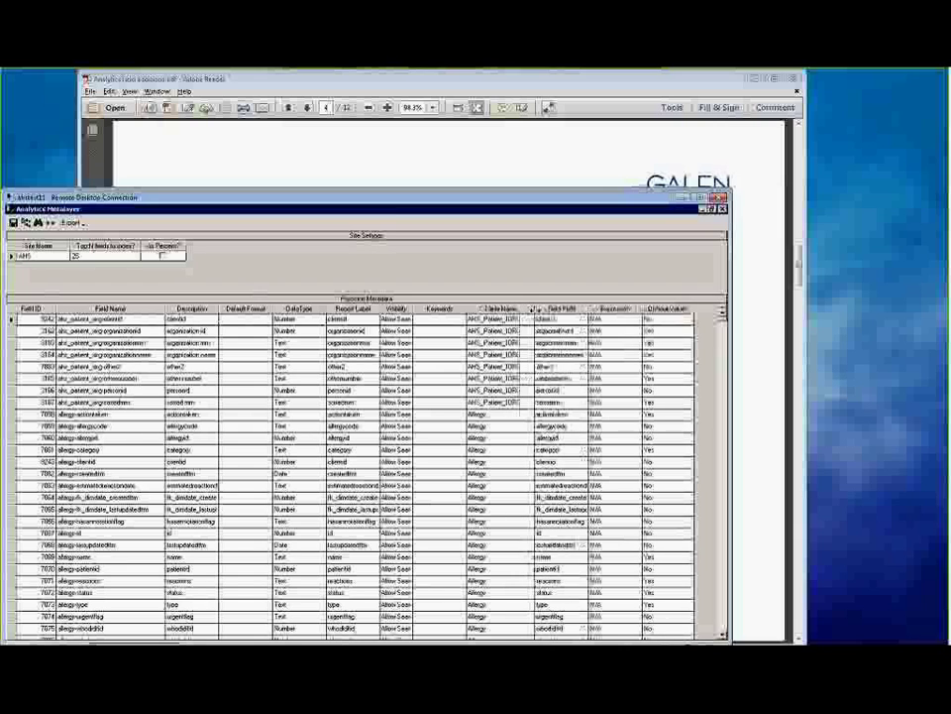
{"action": "left_click", "coordinate": [562, 332]}
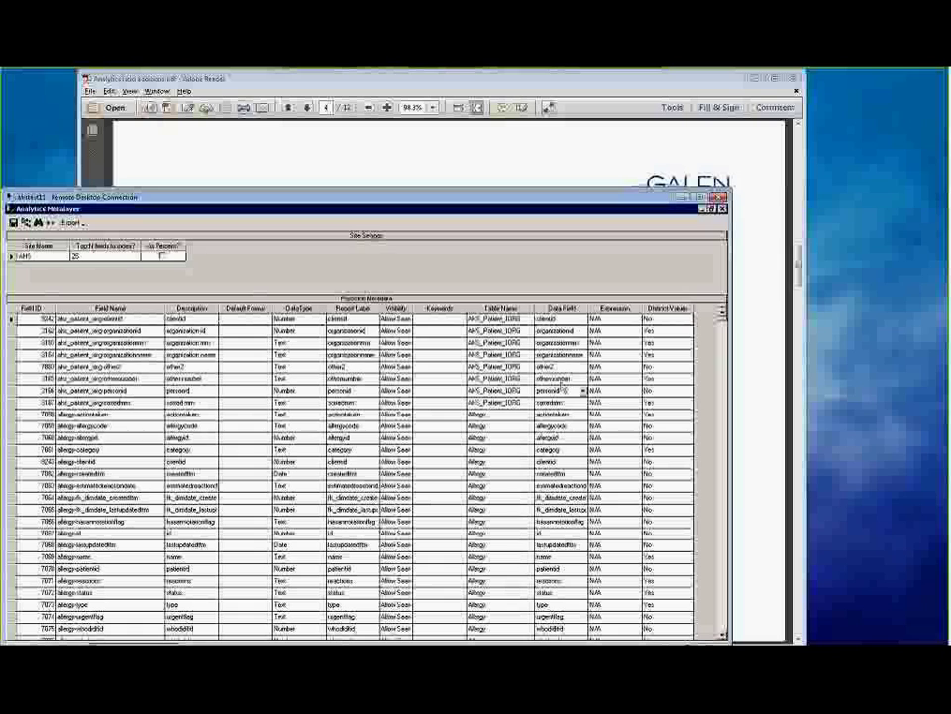
{"action": "key", "text": "Up"}
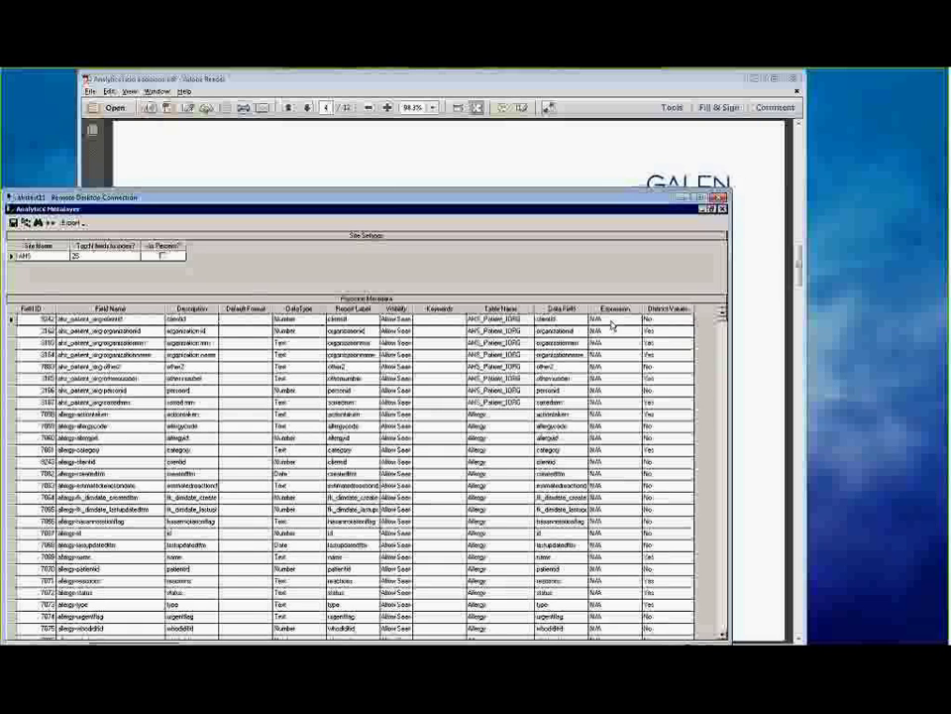
- Check the second row's Yes value, then bring Adobe Reader's METALAYER TREE slide to the front
{"action": "left_click", "coordinate": [666, 331]}
{"action": "left_click", "coordinate": [574, 320]}
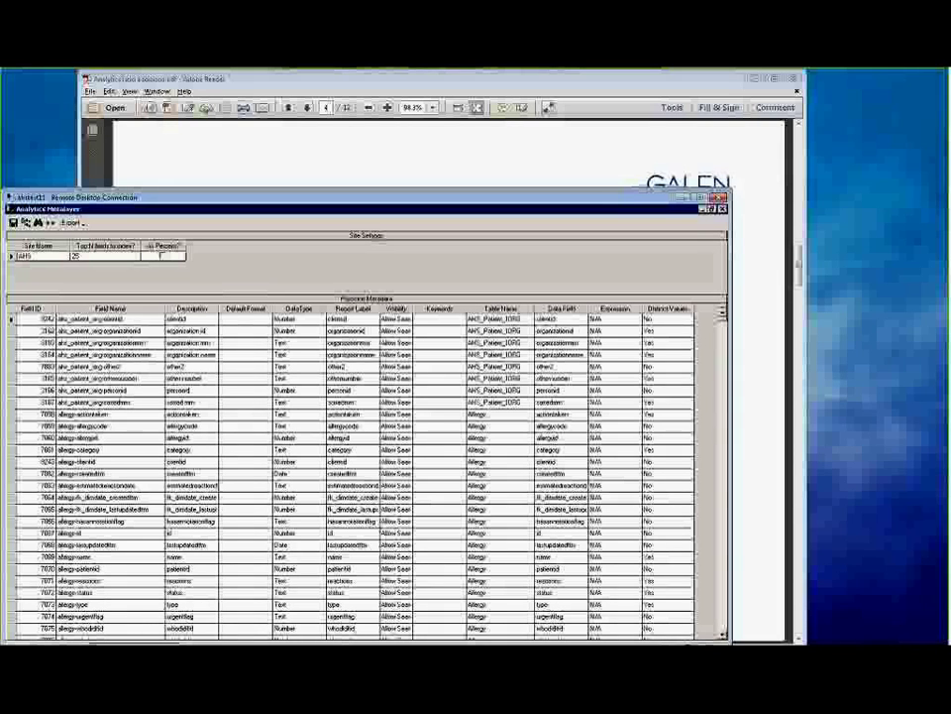
{"action": "left_click", "coordinate": [247, 135]}
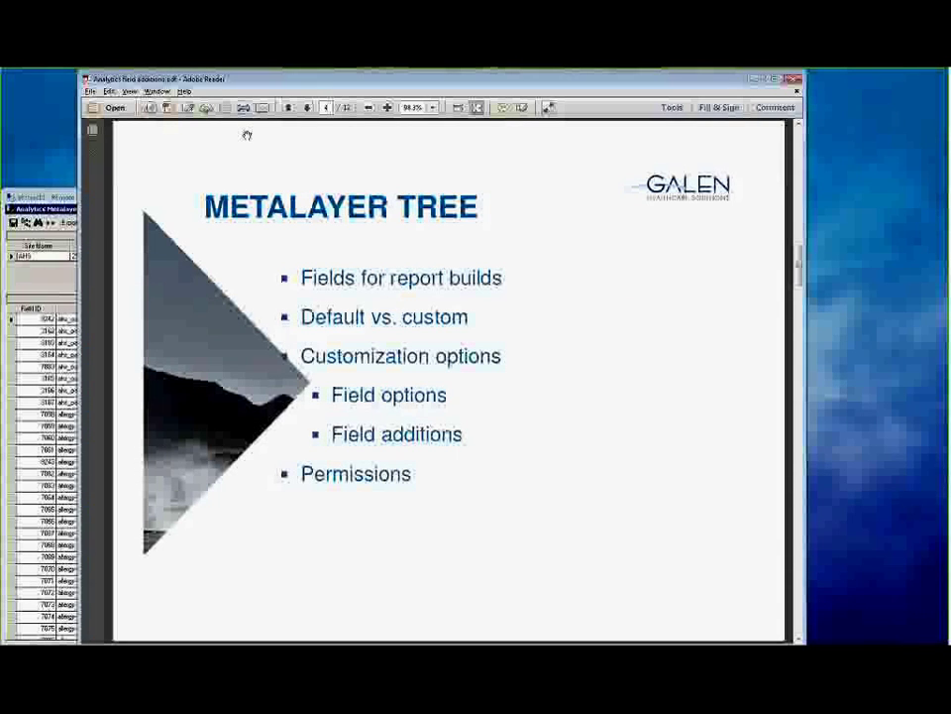
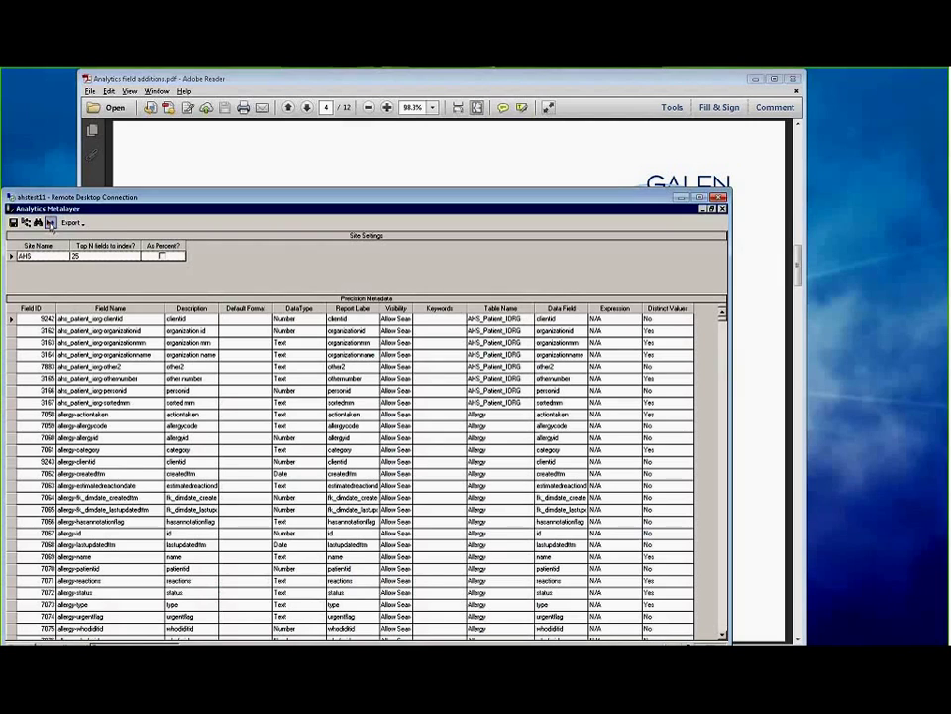
- Bring Adobe Reader's Metalayer Tree slide, page 4 of 12, in front of the field grid
{"action": "left_click", "coordinate": [150, 175]}
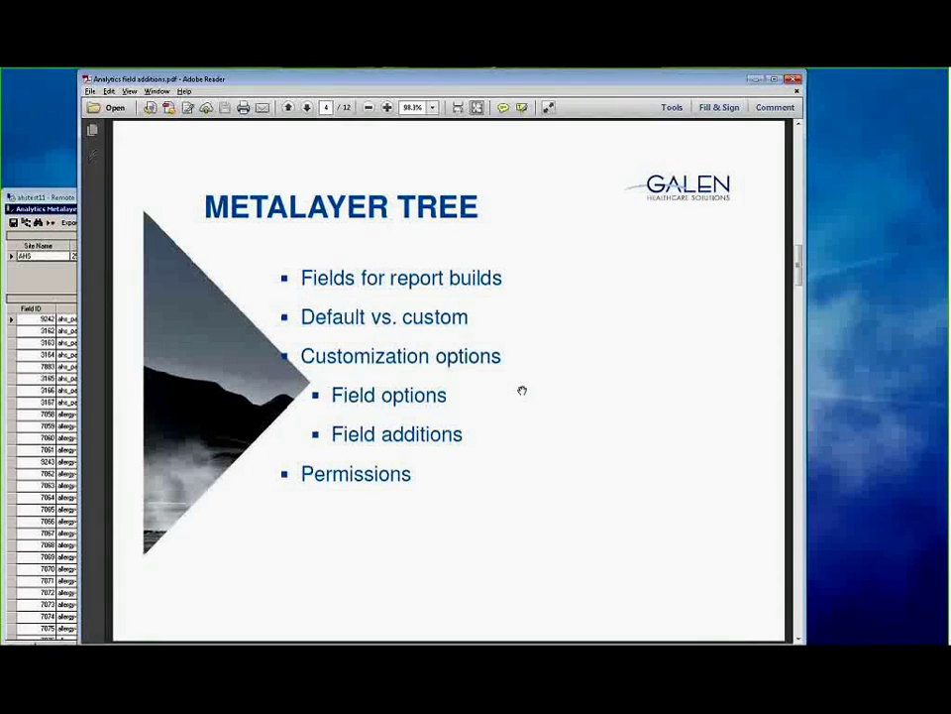
{"action": "key", "text": "Page_Down"}
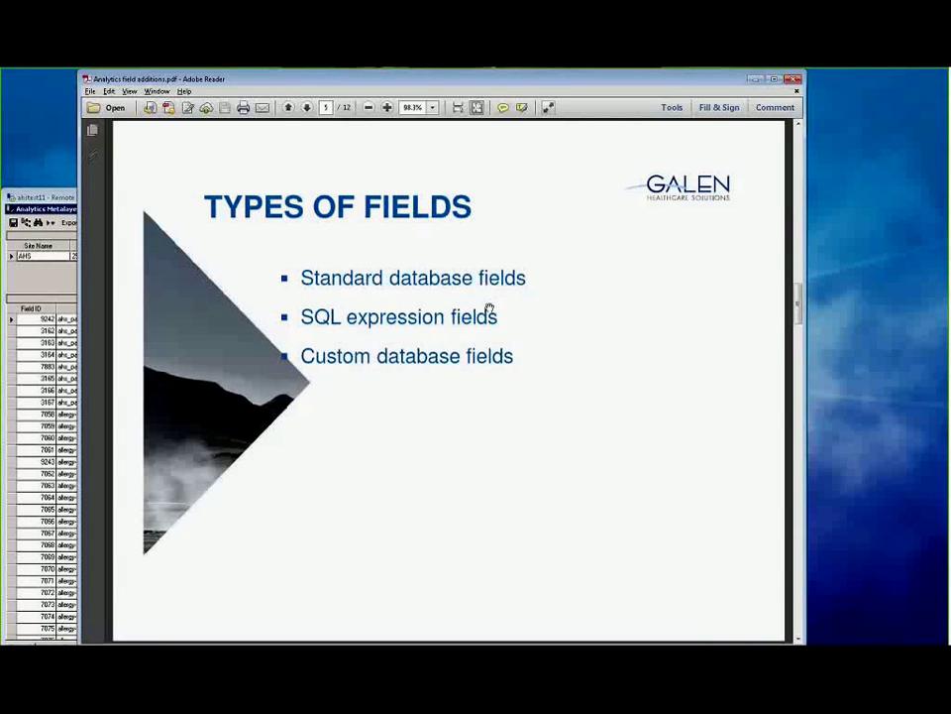
- Bring the Analytics Metalayer field grid forward and page down through its rows
{"action": "left_click", "coordinate": [61, 280]}
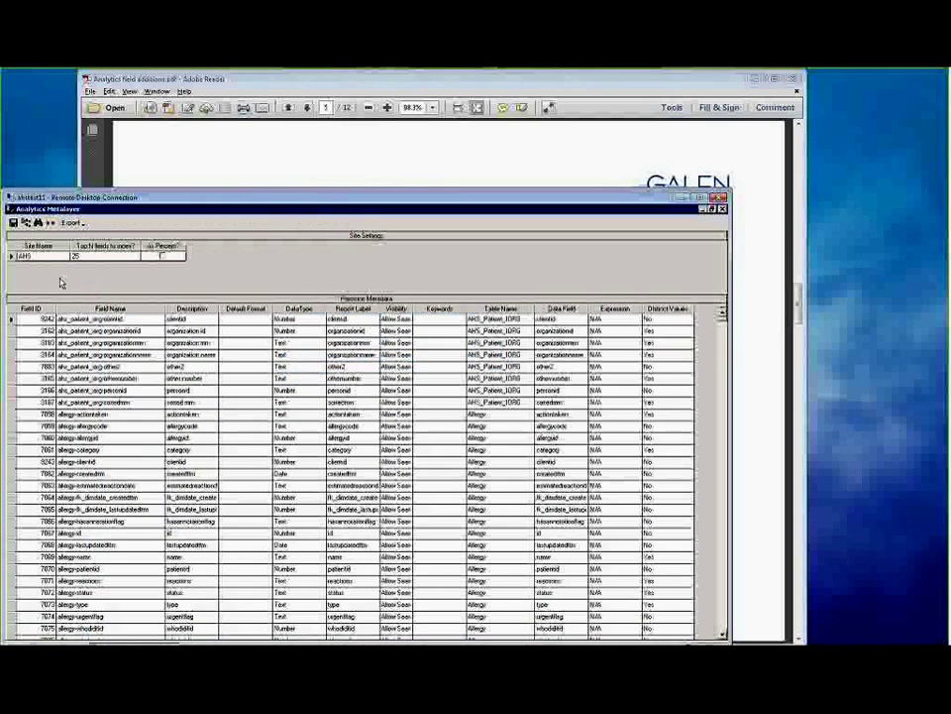
{"action": "left_click", "coordinate": [726, 603]}
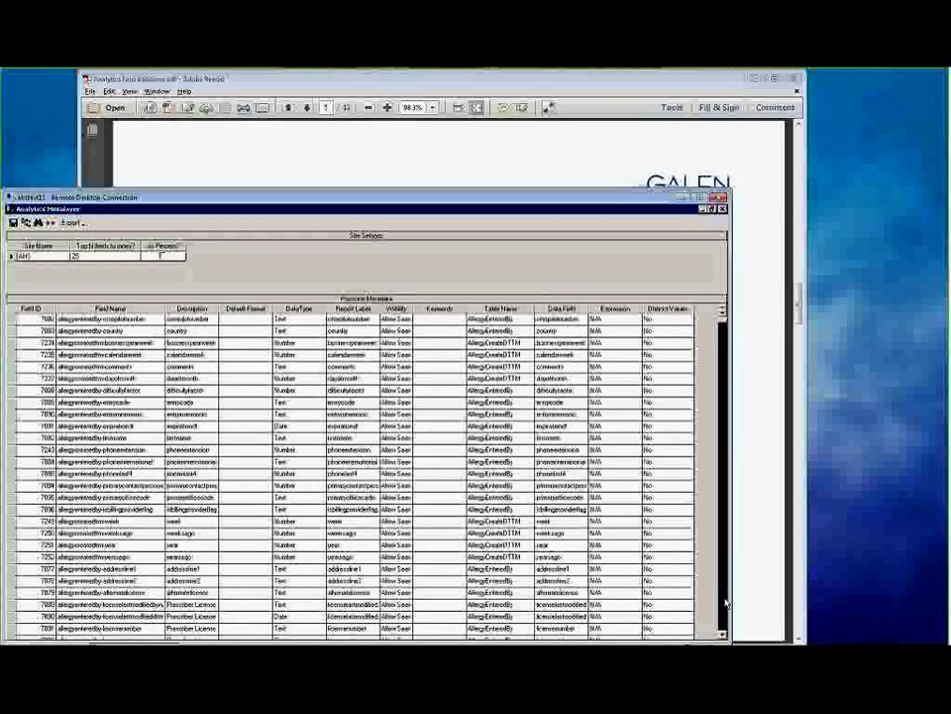
{"action": "left_click", "coordinate": [727, 603]}
{"action": "left_click", "coordinate": [727, 603]}
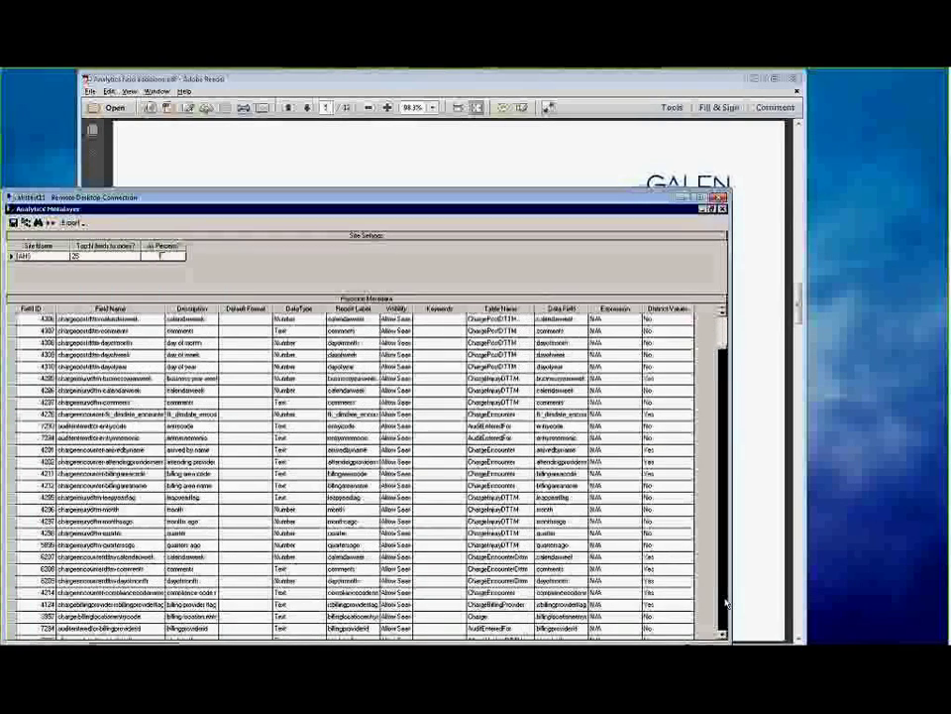
{"action": "left_click", "coordinate": [726, 603]}
{"action": "left_click", "coordinate": [726, 603]}
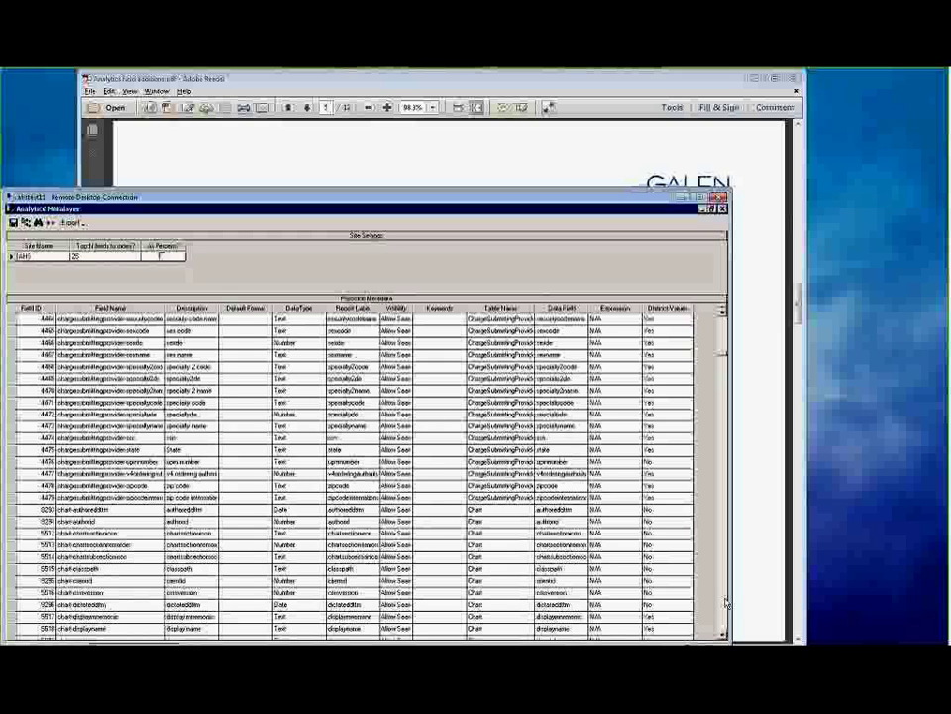
- Select the authoreddttm cell, check the Types of Fields slide, then sort fields by Expression
{"action": "left_click", "coordinate": [556, 510]}
{"action": "key", "text": "alt+Tab"}
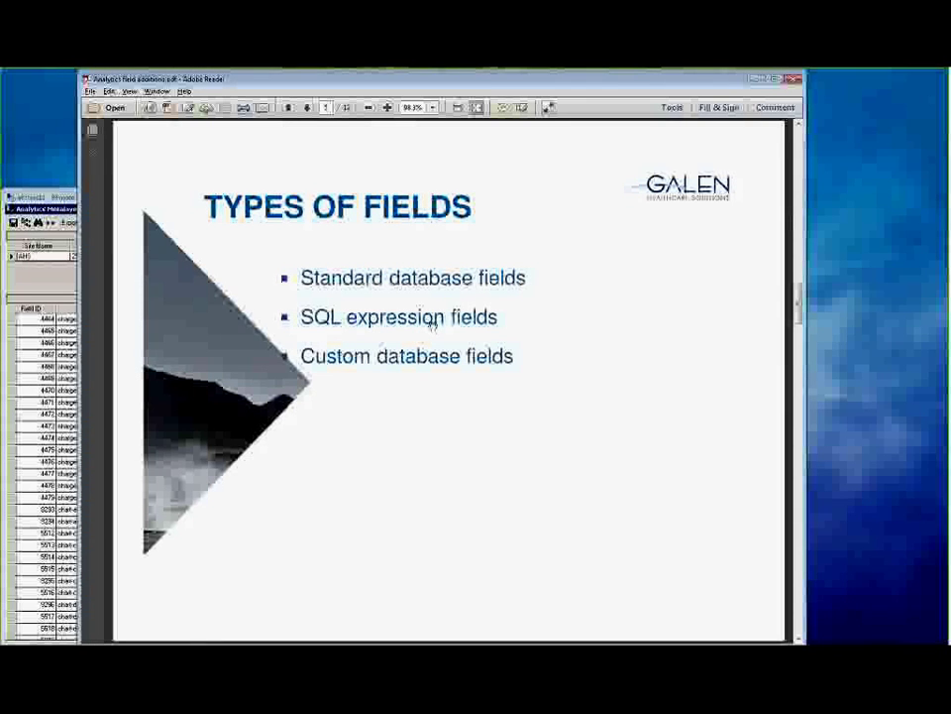
{"action": "key", "text": "alt+Tab"}
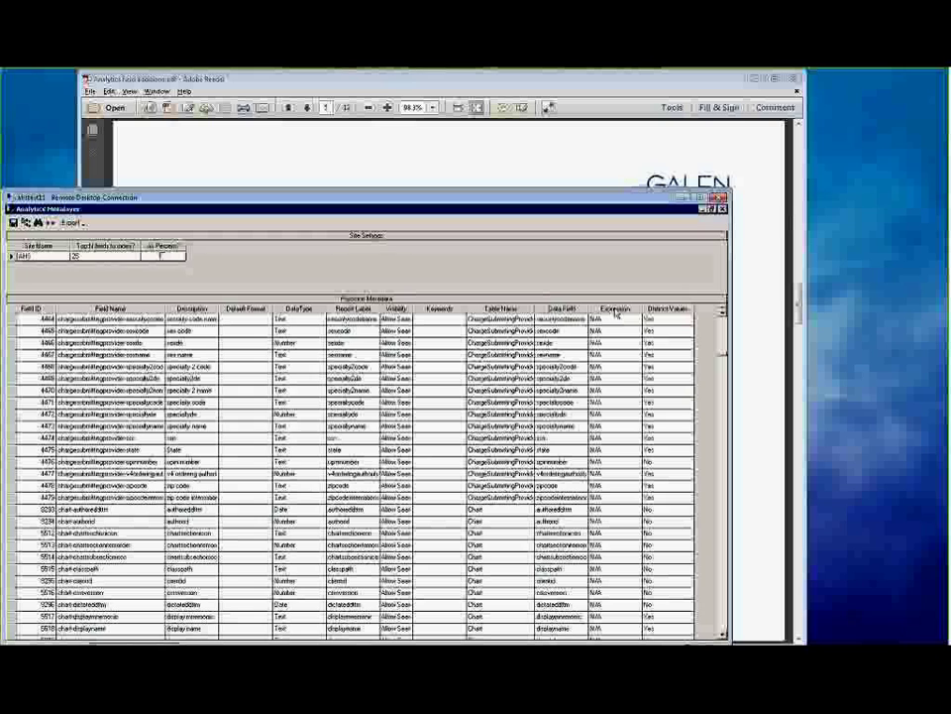
{"action": "left_click", "coordinate": [615, 310]}
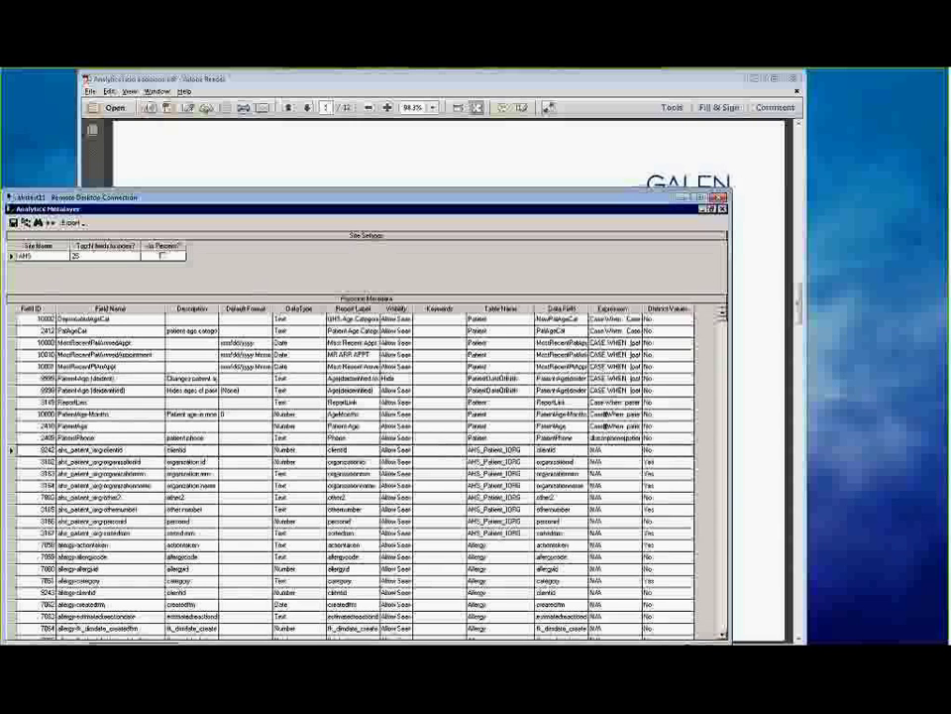
- Look over the PatientAge and PatientPhone rows, then select the PatAgeCat field
{"action": "left_click", "coordinate": [99, 426]}
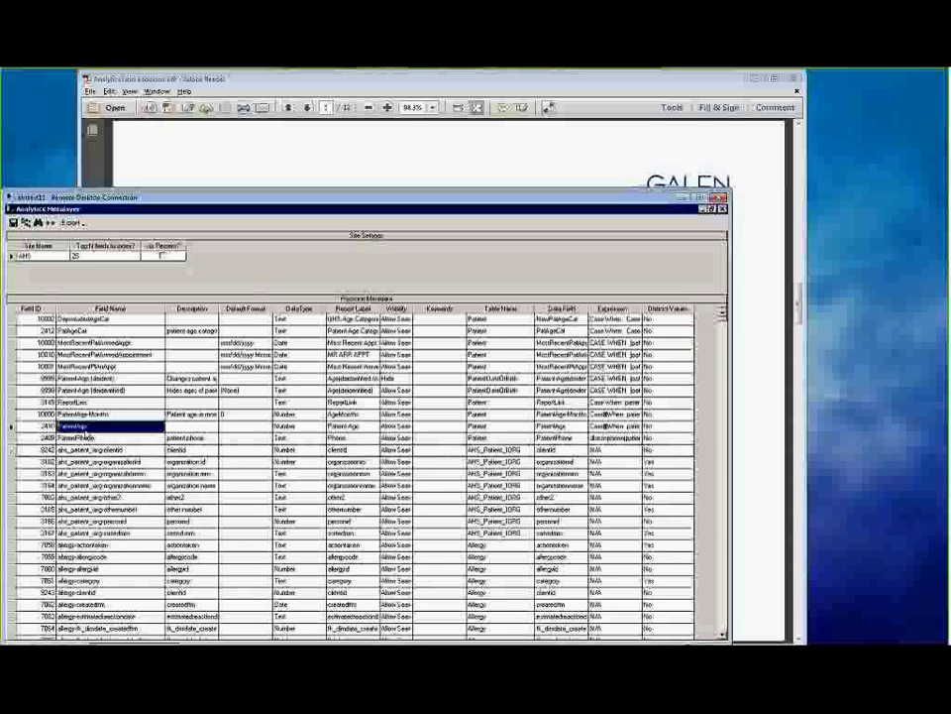
{"action": "left_click", "coordinate": [102, 439]}
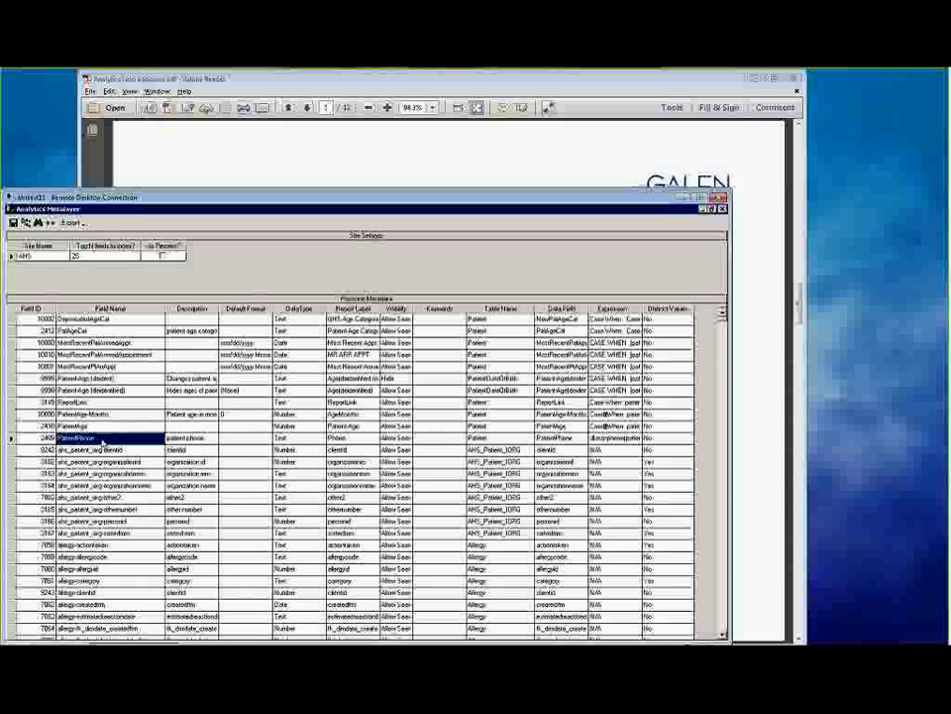
{"action": "key", "text": "Up"}
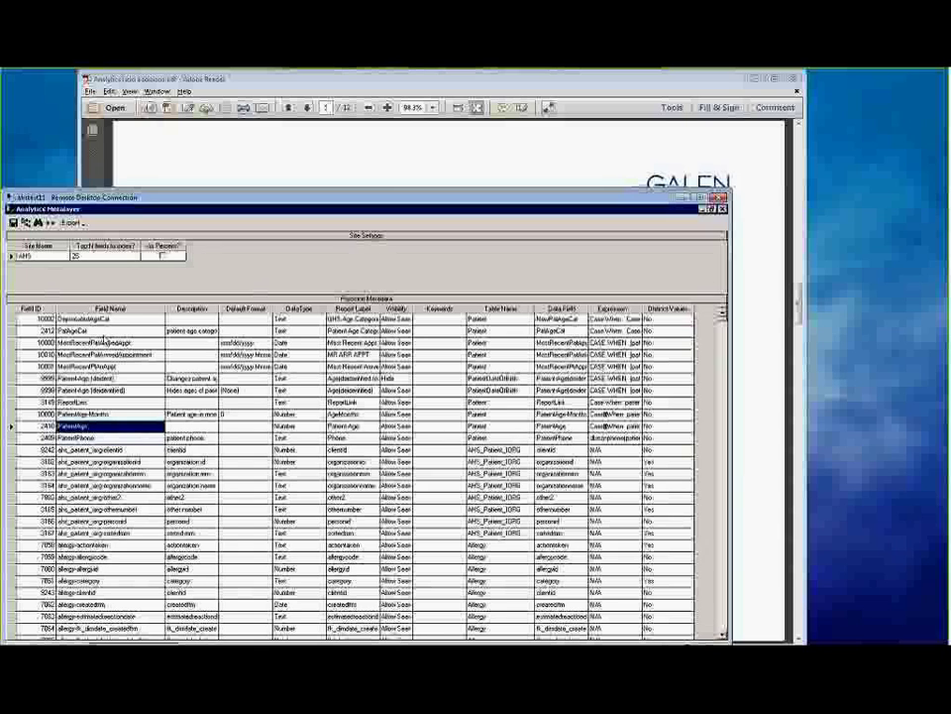
{"action": "left_click", "coordinate": [105, 335]}
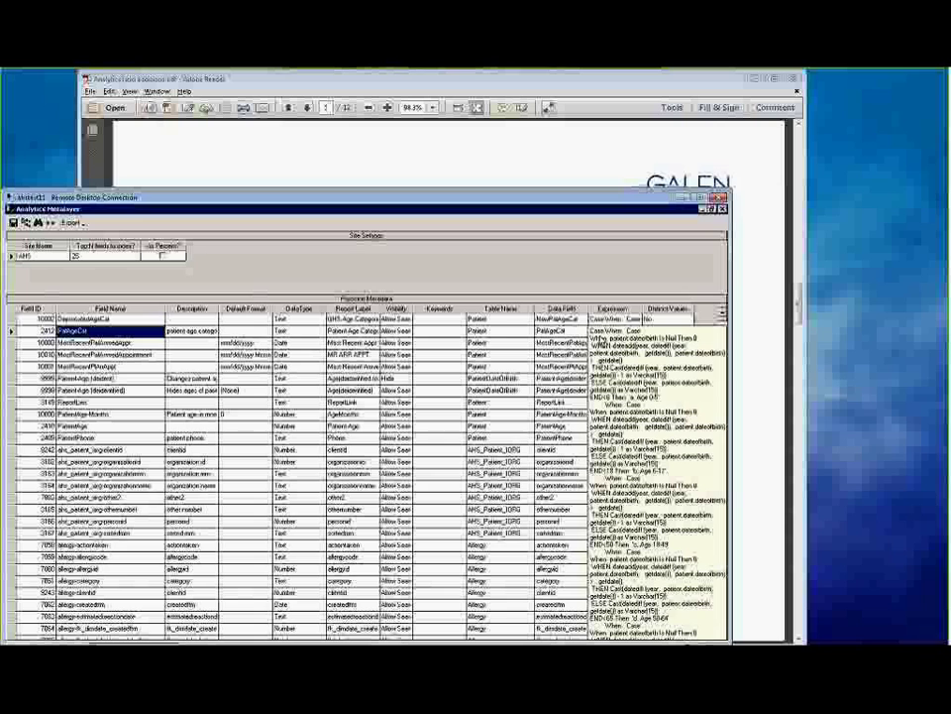
- Open PatAgeCat's CASE age-bucket expression in the Expression Builder
{"action": "left_click", "coordinate": [610, 320]}
{"action": "left_click", "coordinate": [634, 332]}
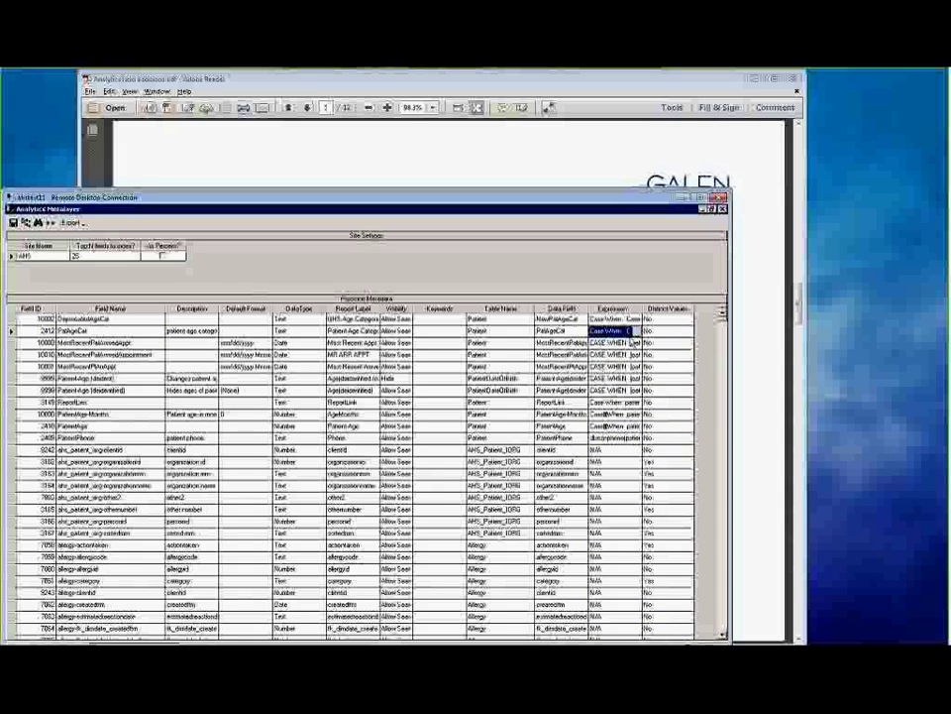
{"action": "left_click", "coordinate": [635, 334]}
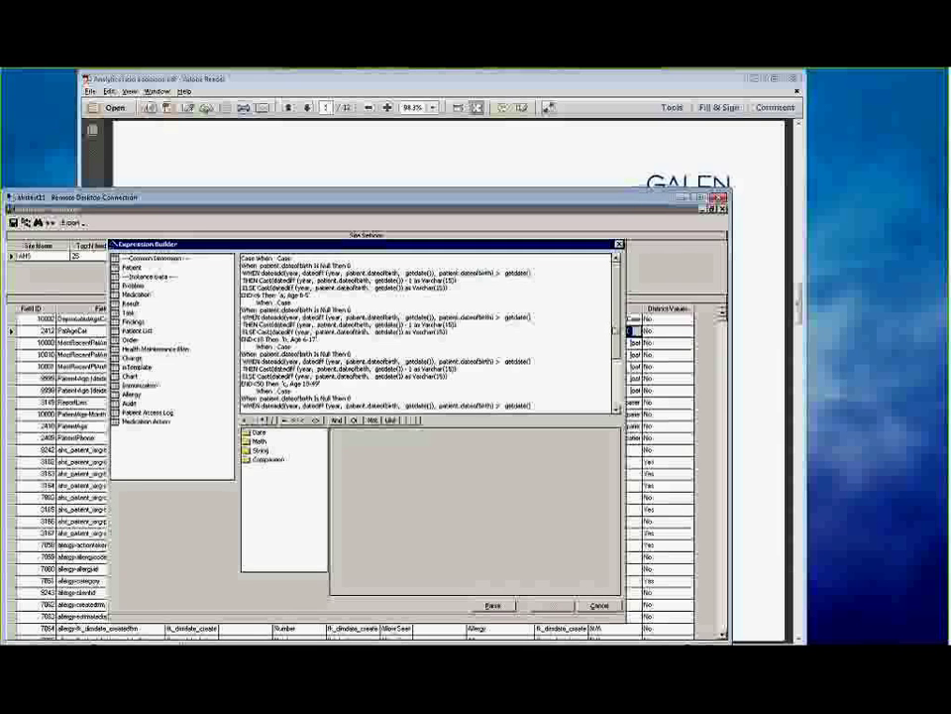
- Review PatAgeCat's expression and its null-birthdate clause, then close it and select PatientAge (Masked)
{"action": "scroll", "coordinate": [426, 332], "scroll_direction": "down", "scroll_amount": 3}
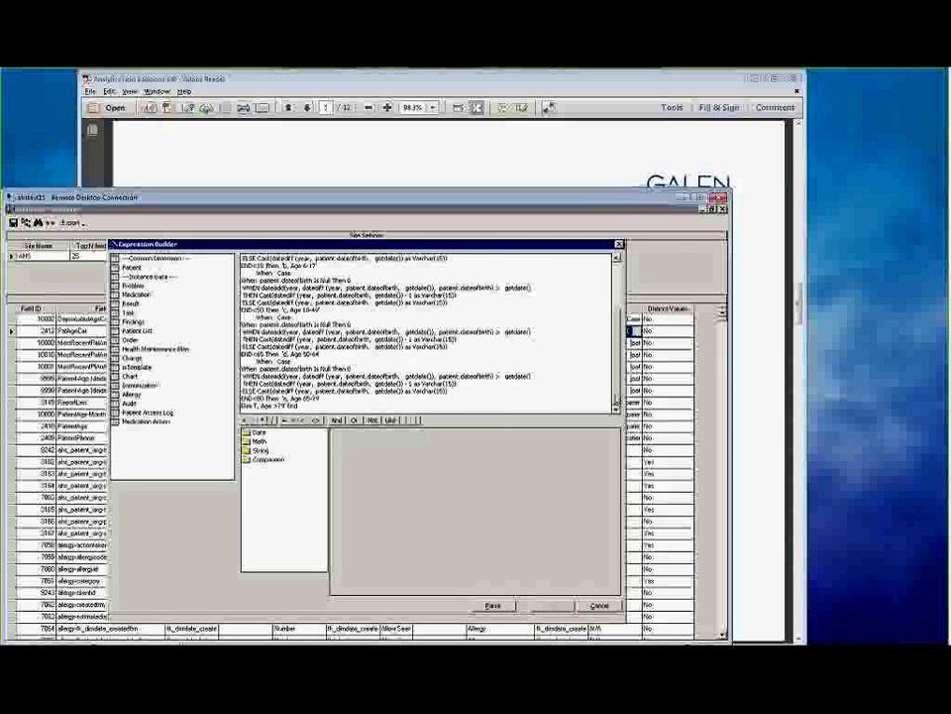
{"action": "scroll", "coordinate": [554, 331], "scroll_direction": "up", "scroll_amount": 5}
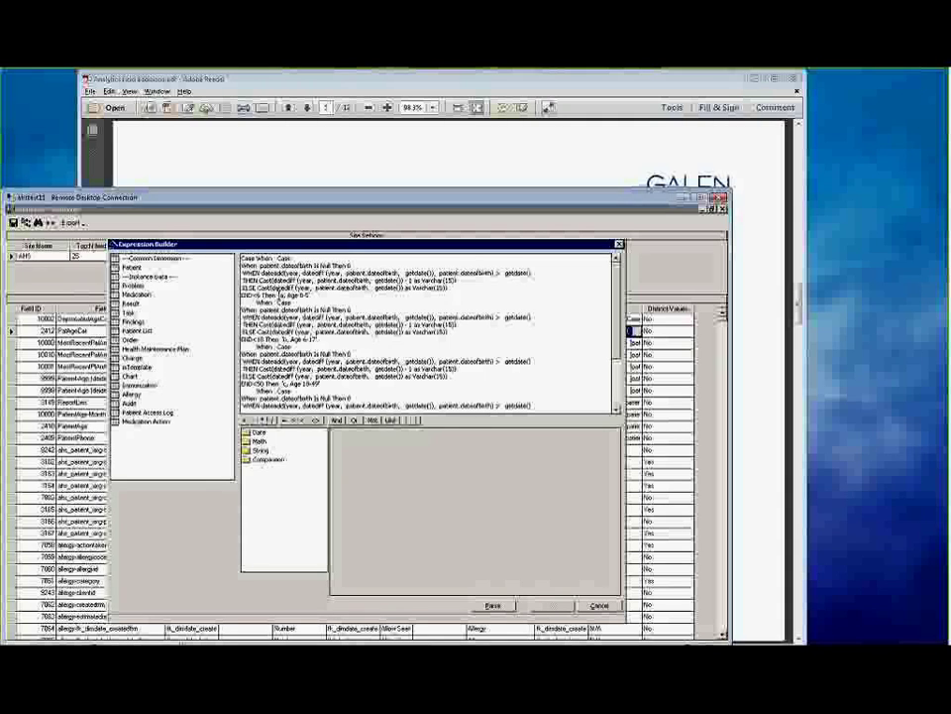
{"action": "left_click_drag", "start_coordinate": [257, 266], "coordinate": [270, 282]}
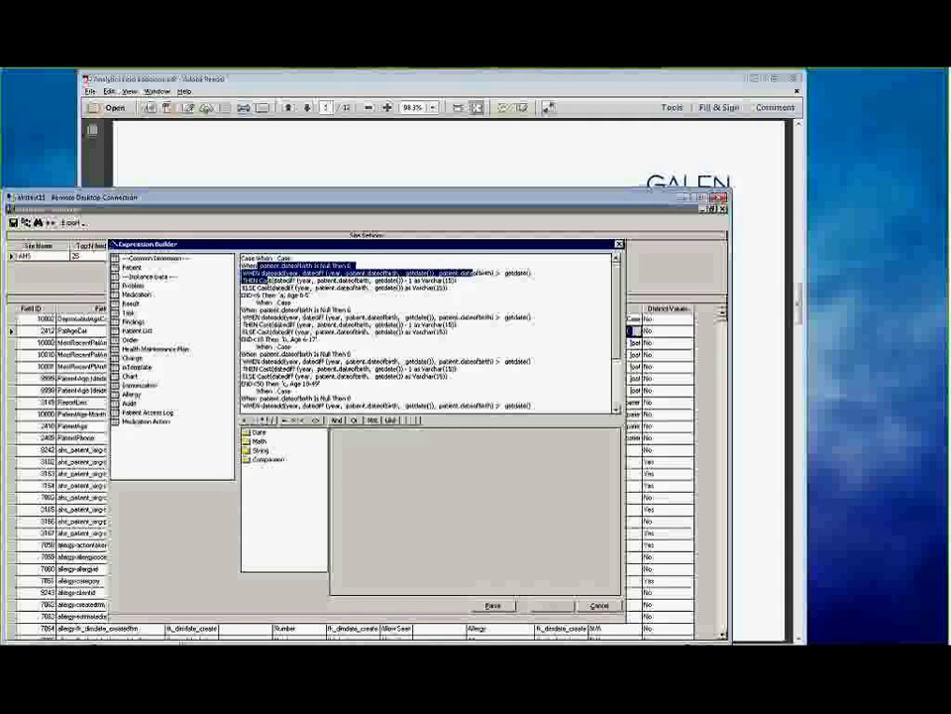
{"action": "left_click", "coordinate": [250, 294]}
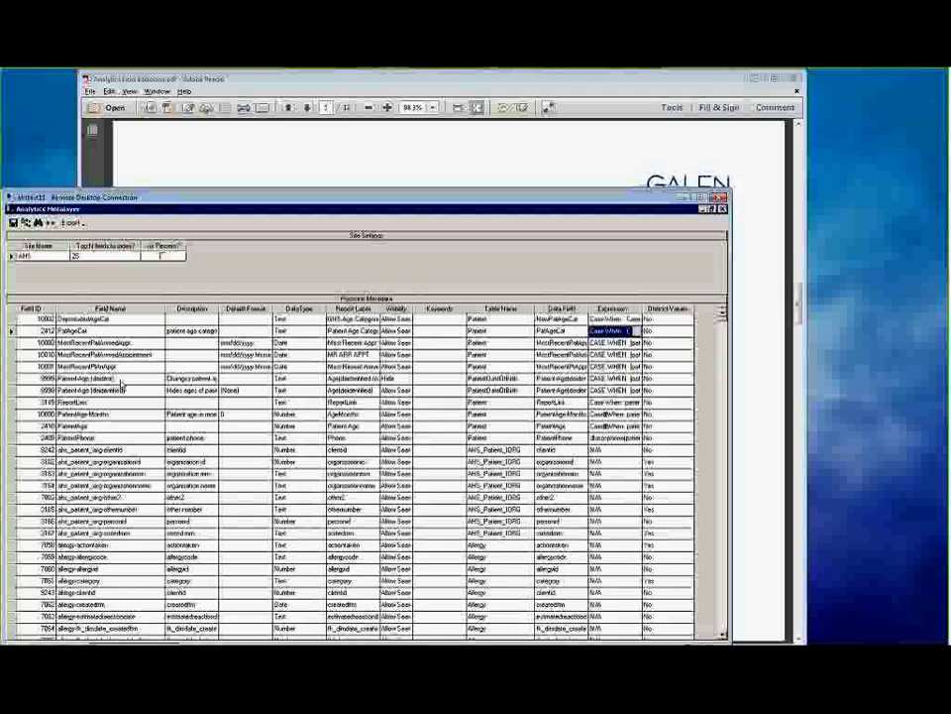
{"action": "left_click", "coordinate": [129, 377]}
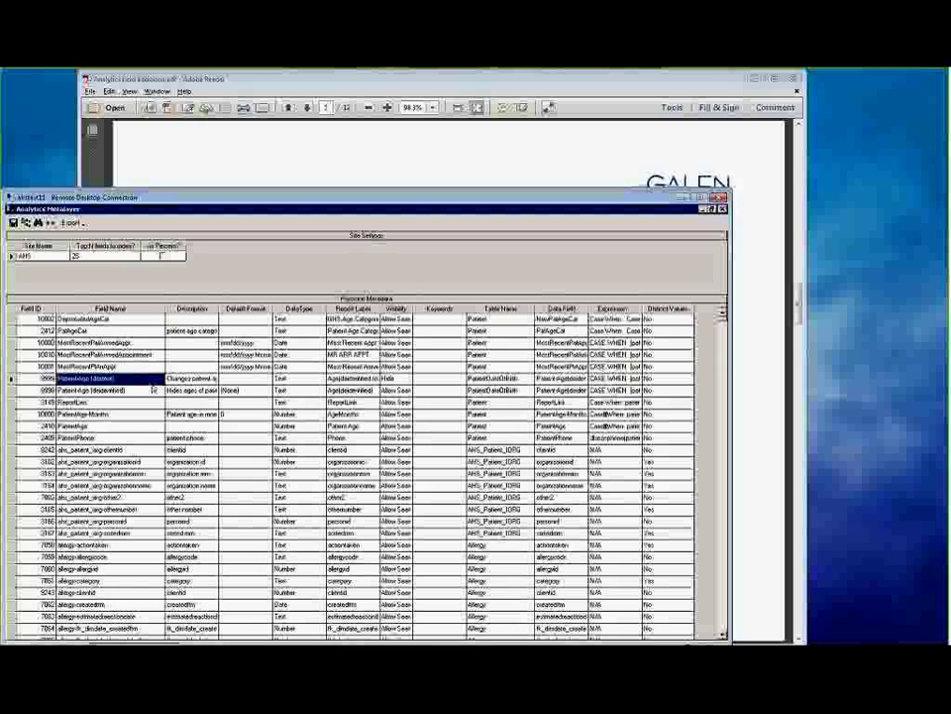
- View the PatientAge (Masked) expression for row 9999 and close it unchanged
{"action": "left_click", "coordinate": [634, 380]}
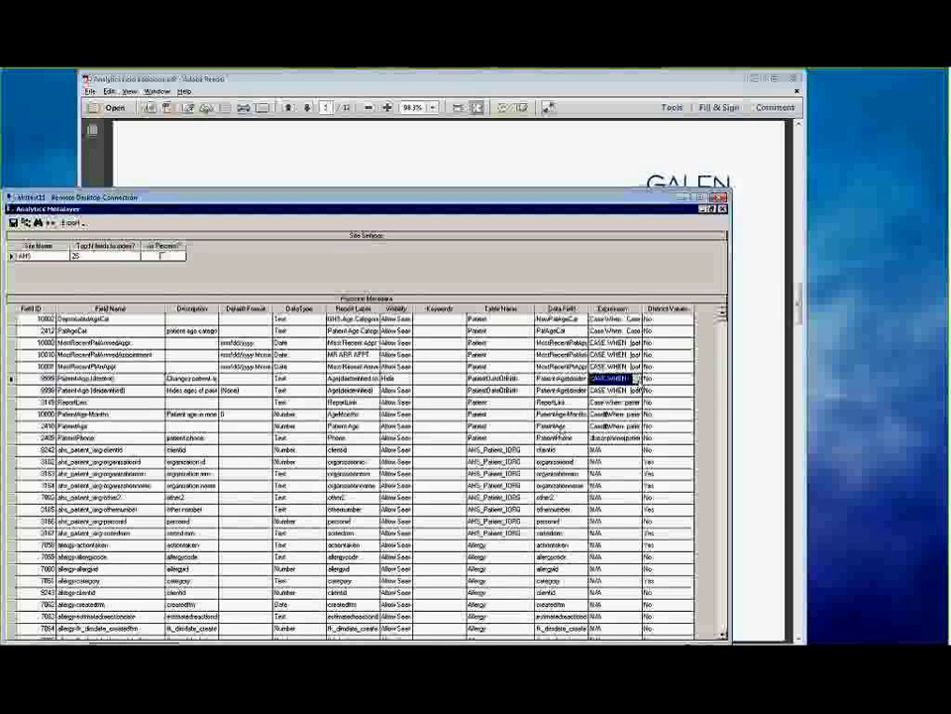
{"action": "left_click", "coordinate": [637, 381]}
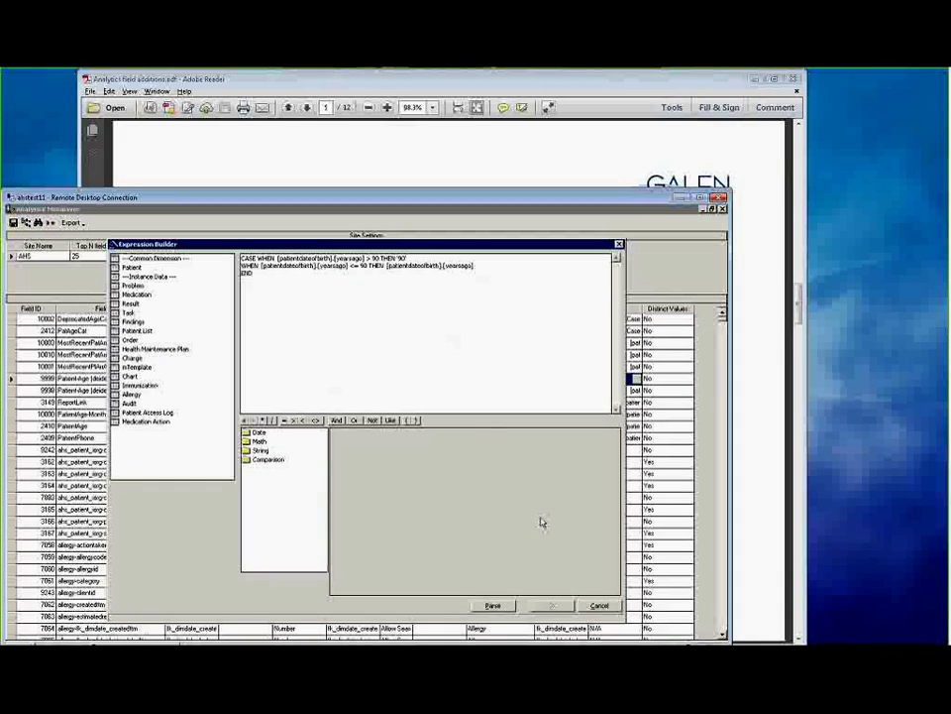
{"action": "left_click", "coordinate": [599, 606]}
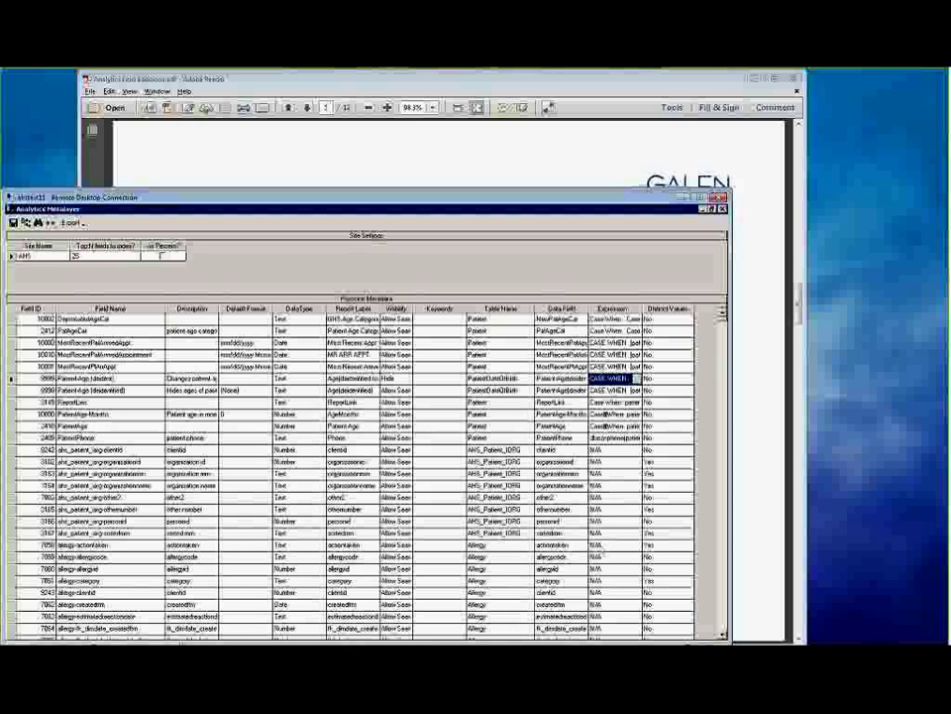
- Inspect the full PatientAge expression for row 2410 and close it unchanged
{"action": "left_click", "coordinate": [609, 425]}
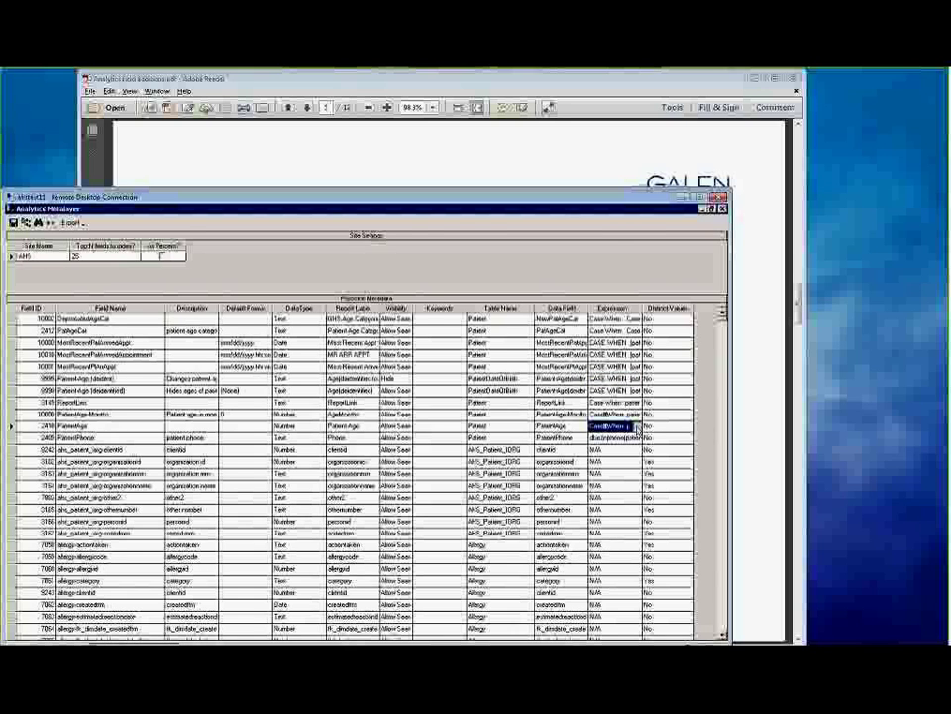
{"action": "left_click", "coordinate": [634, 426]}
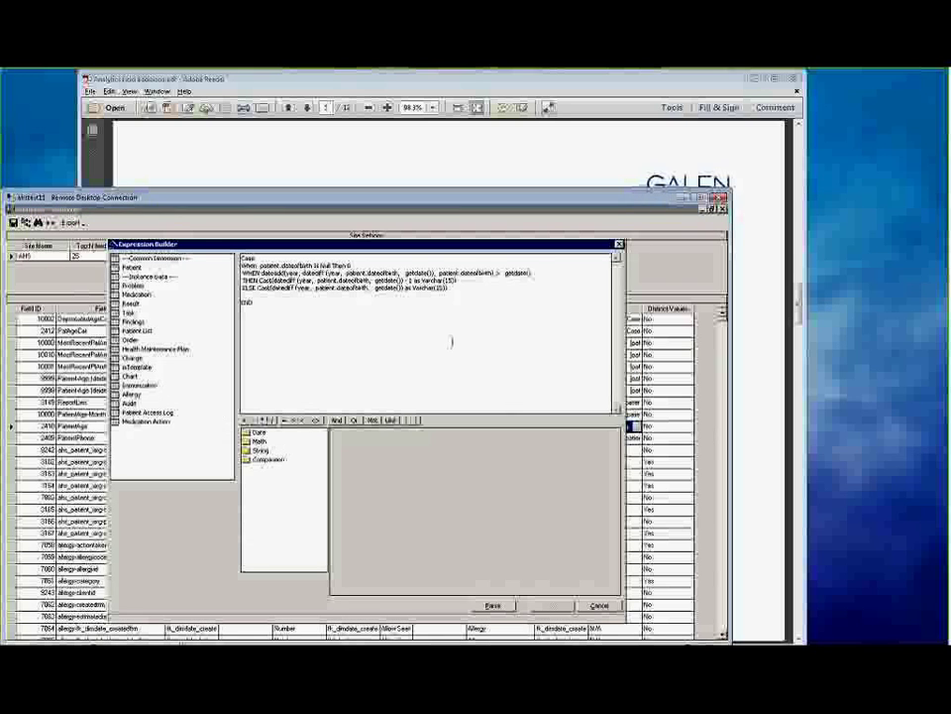
{"action": "key", "text": "ctrl+a"}
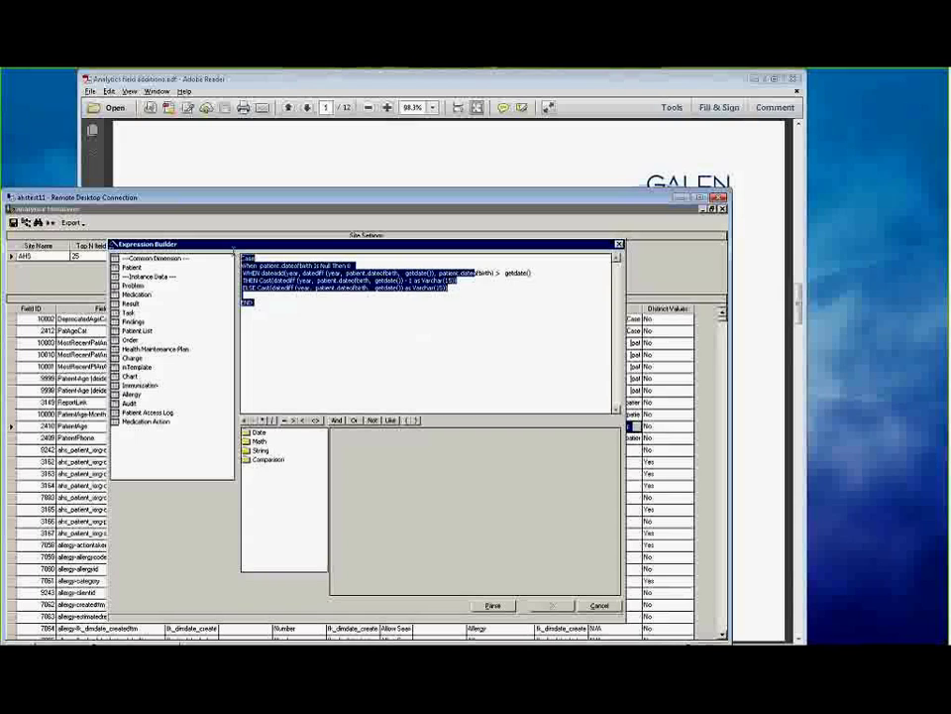
{"action": "left_click", "coordinate": [321, 318]}
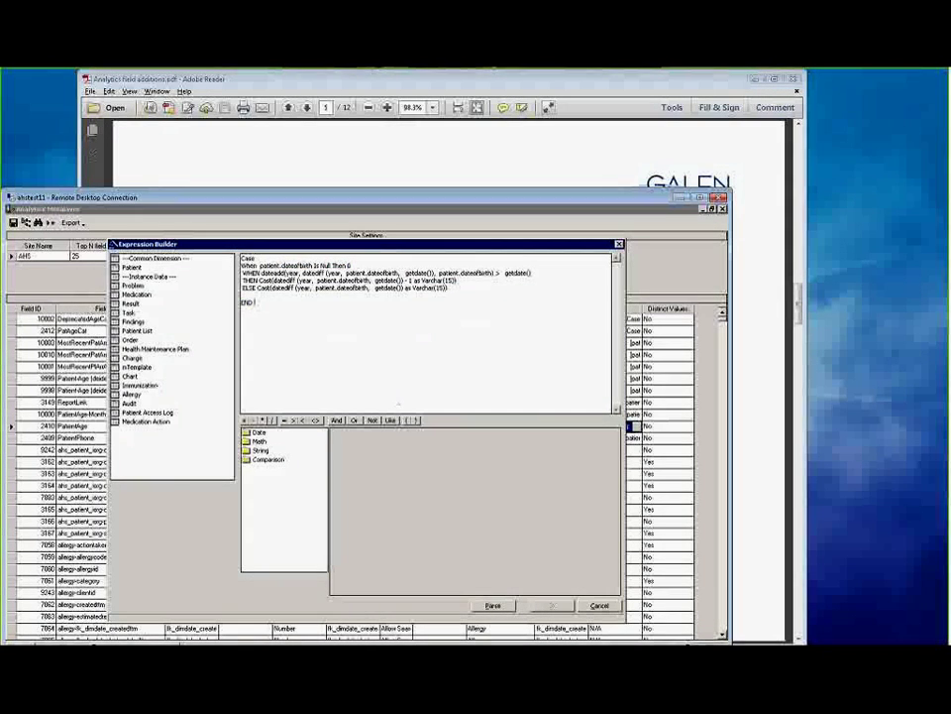
{"action": "left_click", "coordinate": [597, 606]}
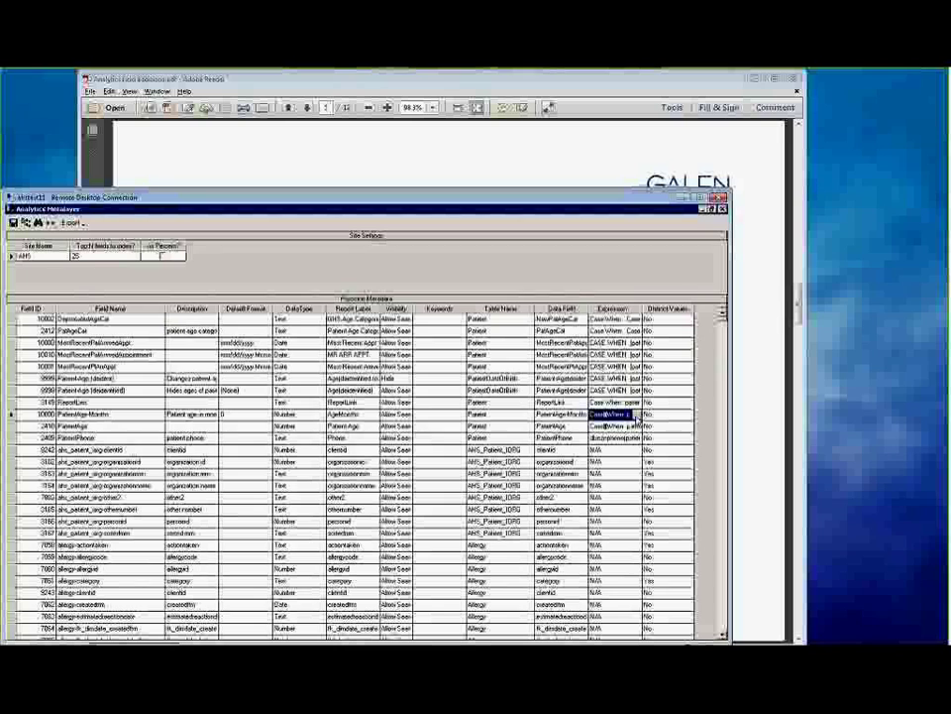
- Check the age-in-months expression for row 10800, then return to the Types of Fields slide
{"action": "left_click", "coordinate": [628, 425]}
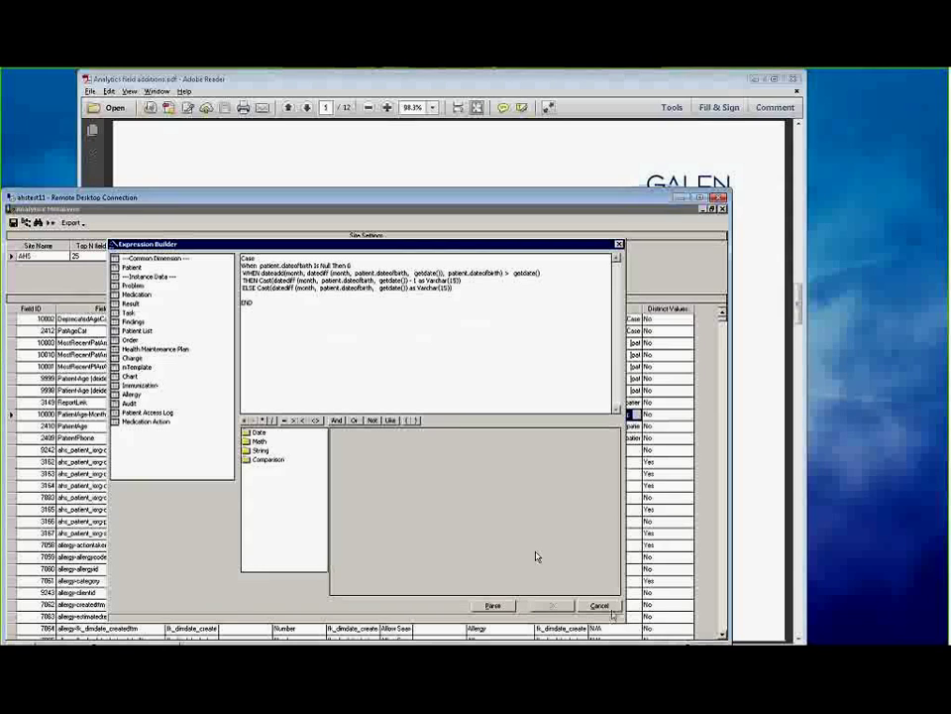
{"action": "left_click", "coordinate": [600, 606]}
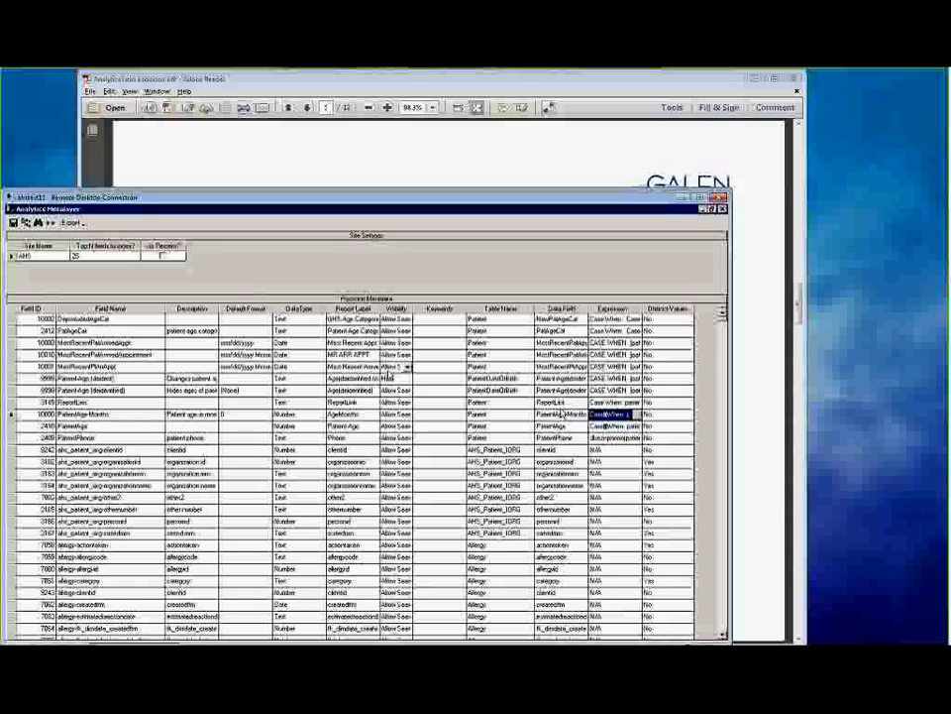
{"action": "left_click", "coordinate": [512, 169]}
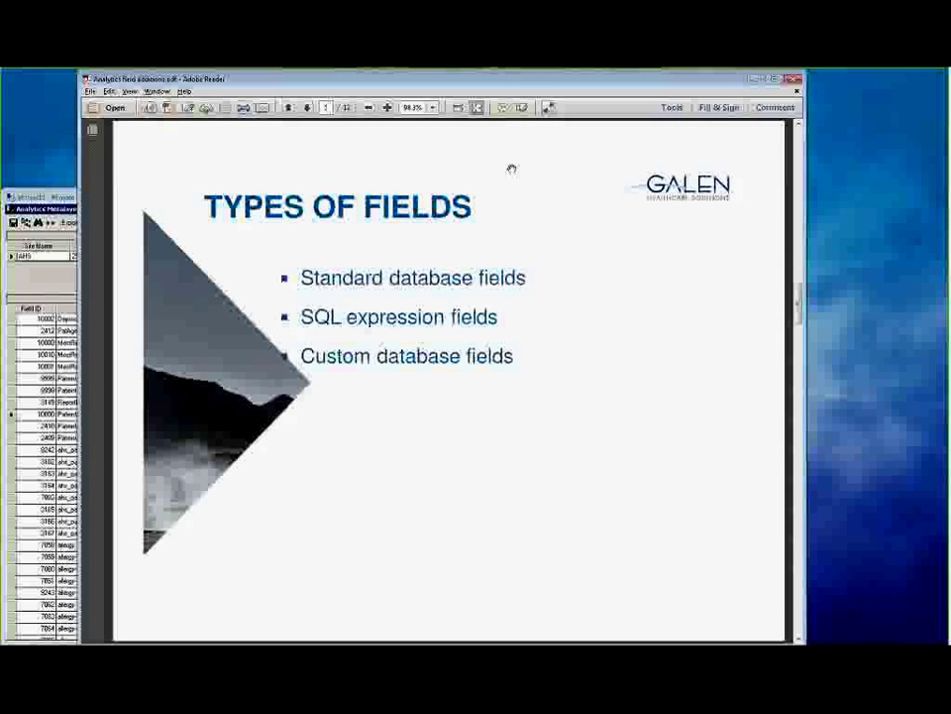
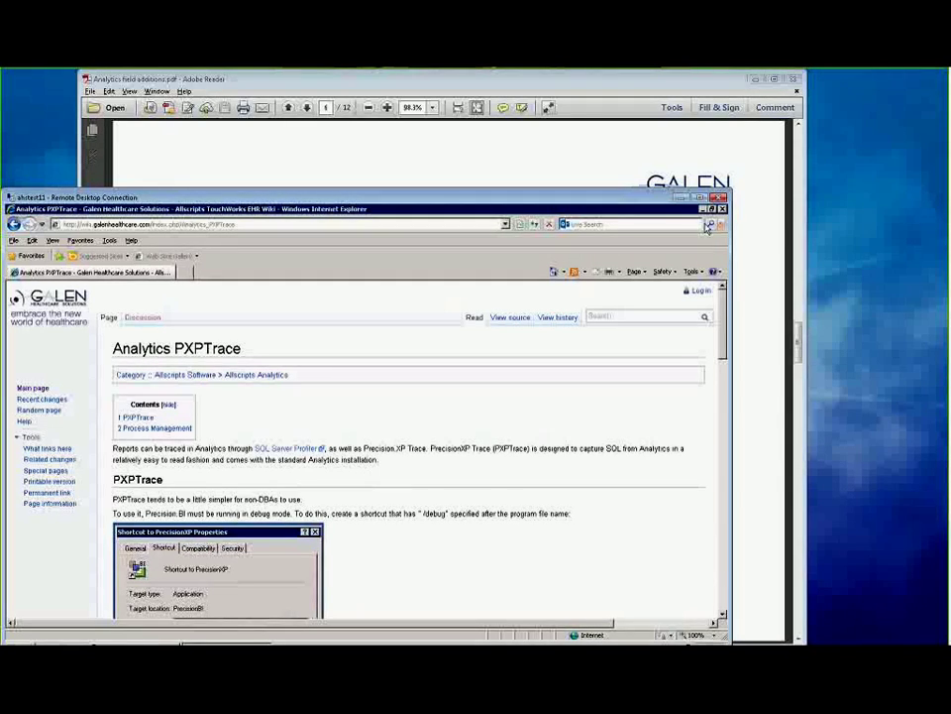
- Close the Analytics Metalayer and Analytics Main windows, then launch Precision.xp Trace
{"action": "key", "text": "alt+Tab"}
{"action": "key", "text": "alt+F4"}
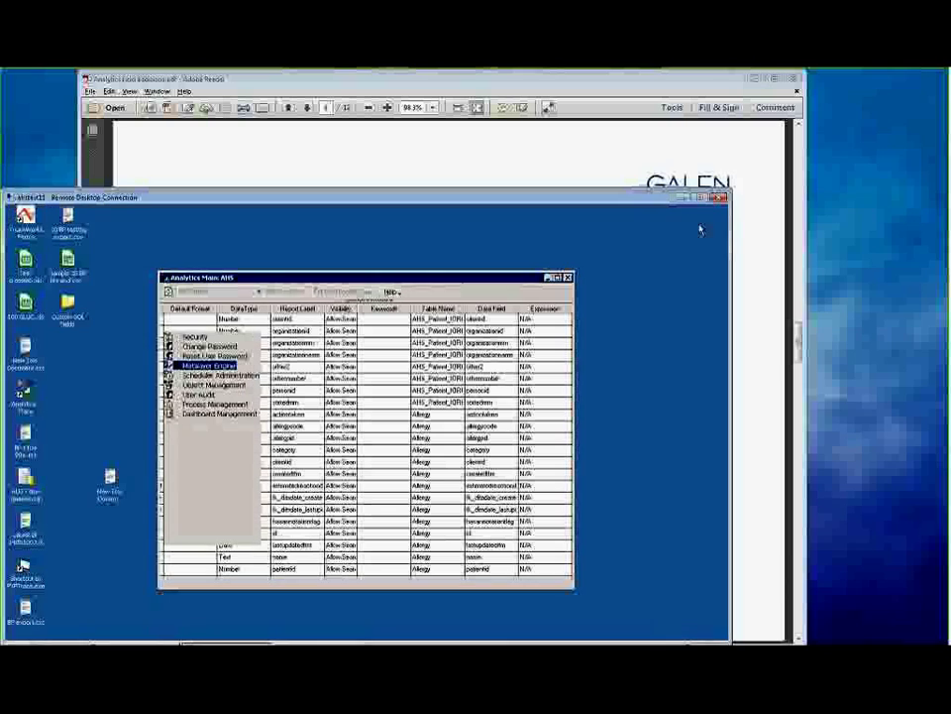
{"action": "left_click", "coordinate": [568, 277]}
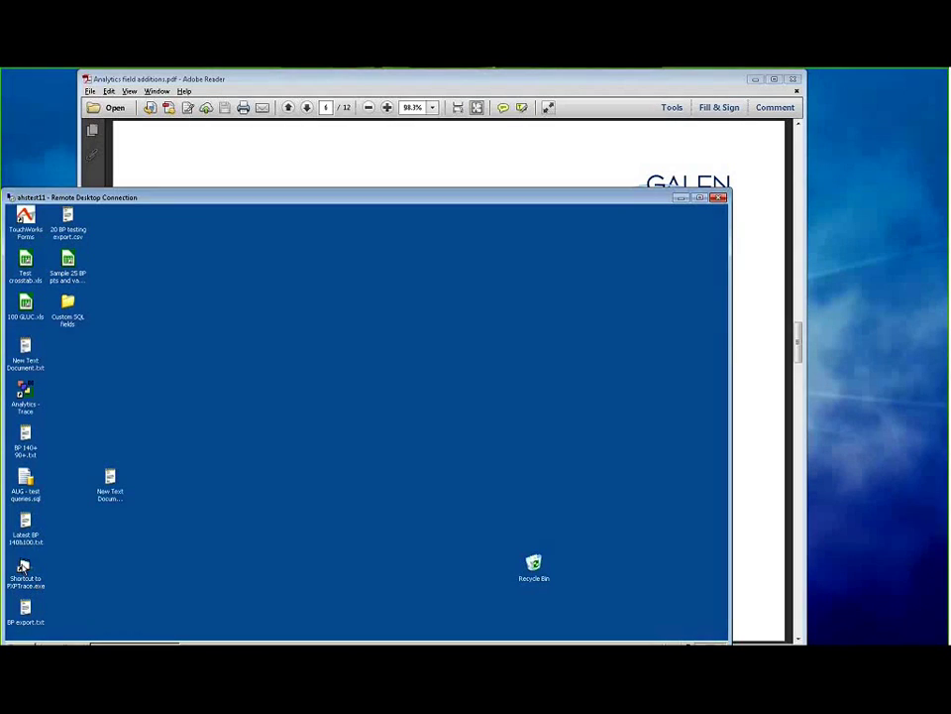
{"action": "double_click", "coordinate": [25, 570]}
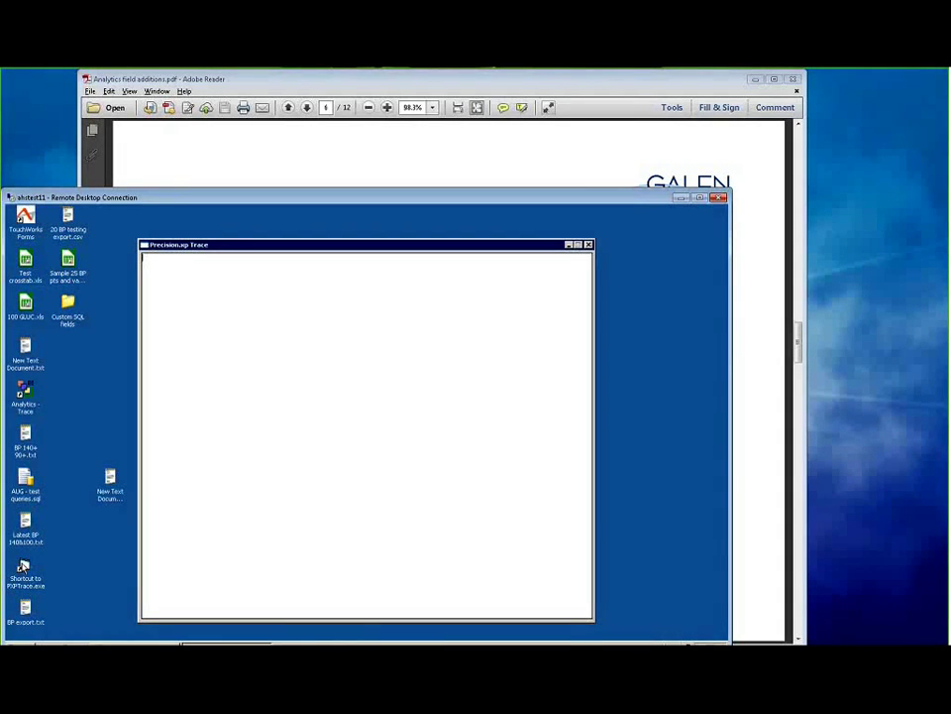
- Launch Analytics through the trace, log in with the account password, and open Analytics Worksheets
{"action": "left_click", "coordinate": [24, 394]}
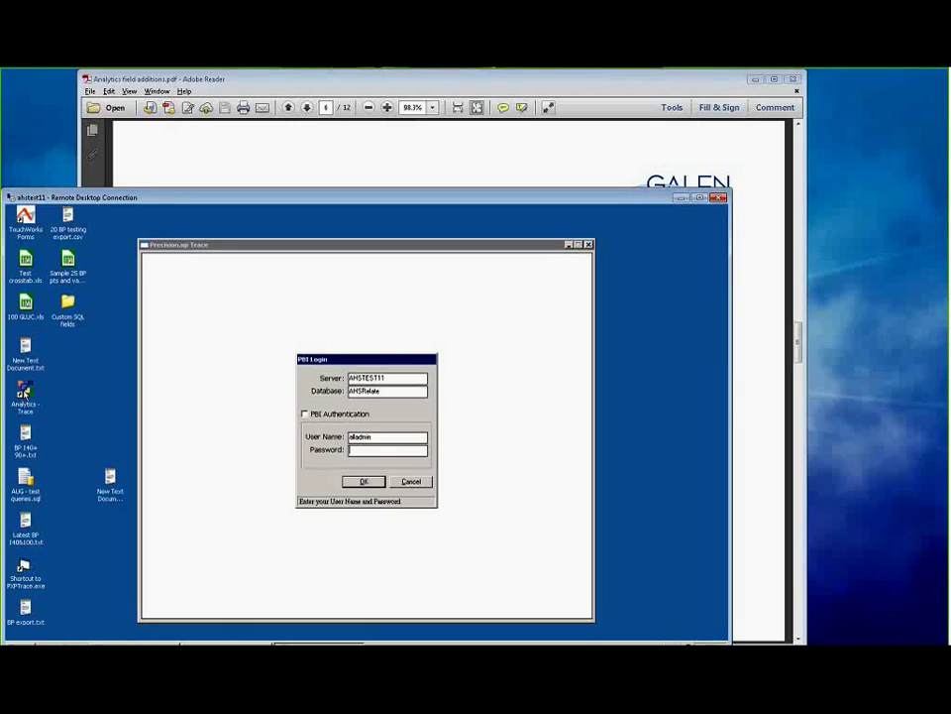
{"action": "type", "text": "*****"}
{"action": "key", "text": "Return"}
{"action": "type", "text": "***"}
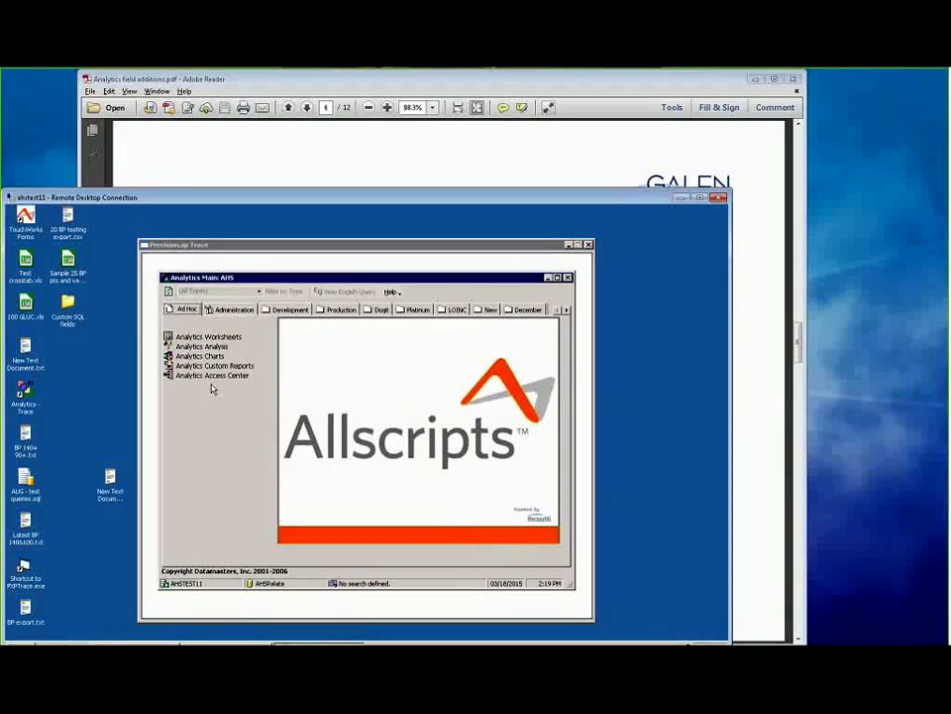
{"action": "double_click", "coordinate": [206, 337]}
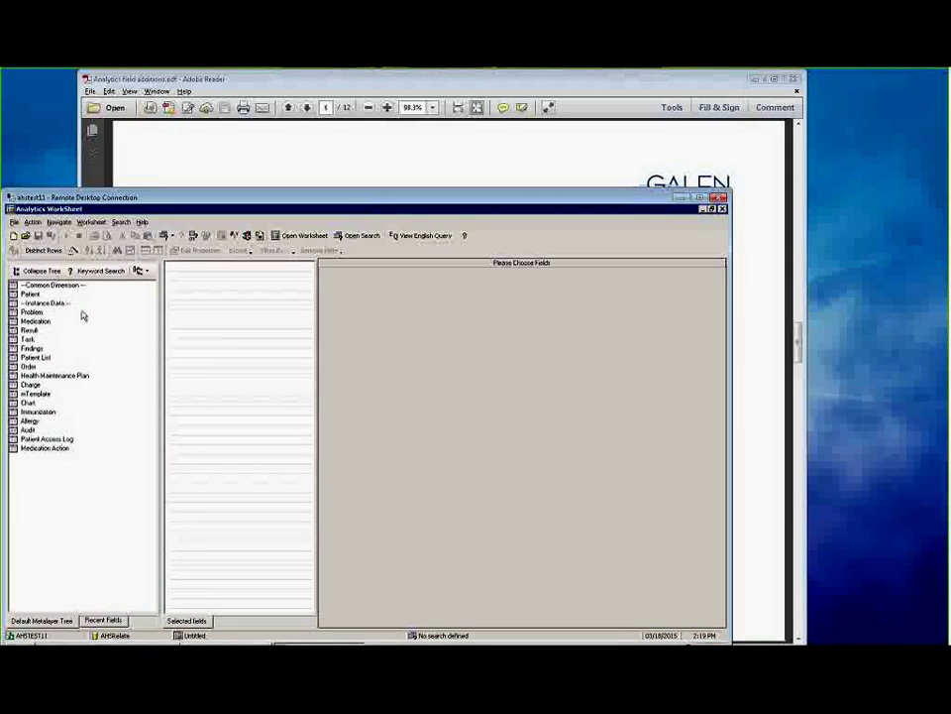
- Add patient-fullname and patient-dateofbirth from Patient > Identification to the selected fields
{"action": "double_click", "coordinate": [31, 294]}
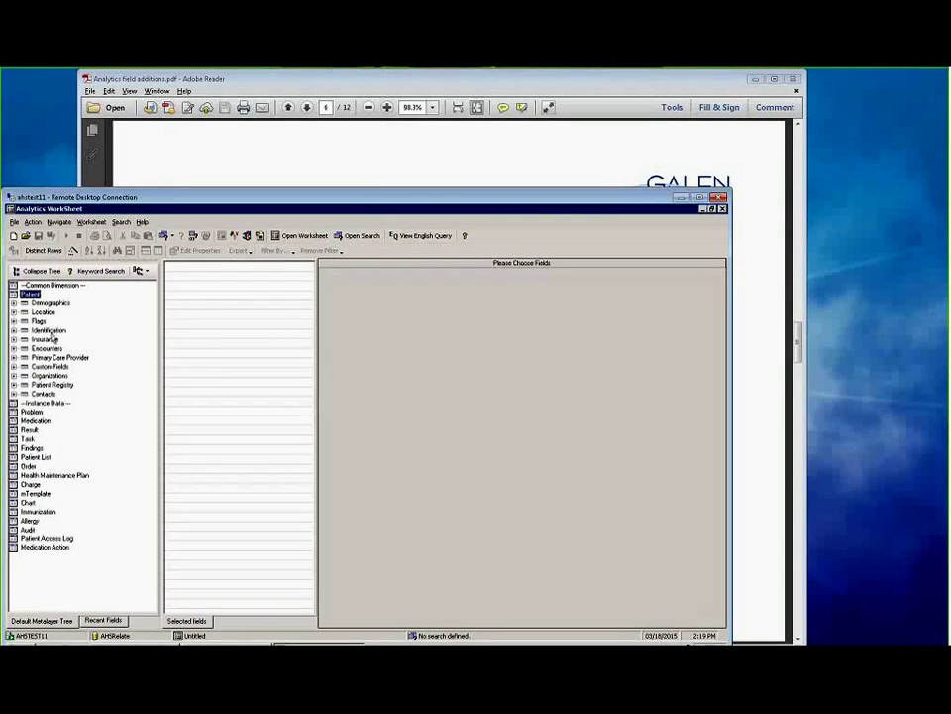
{"action": "double_click", "coordinate": [49, 330]}
{"action": "double_click", "coordinate": [63, 367]}
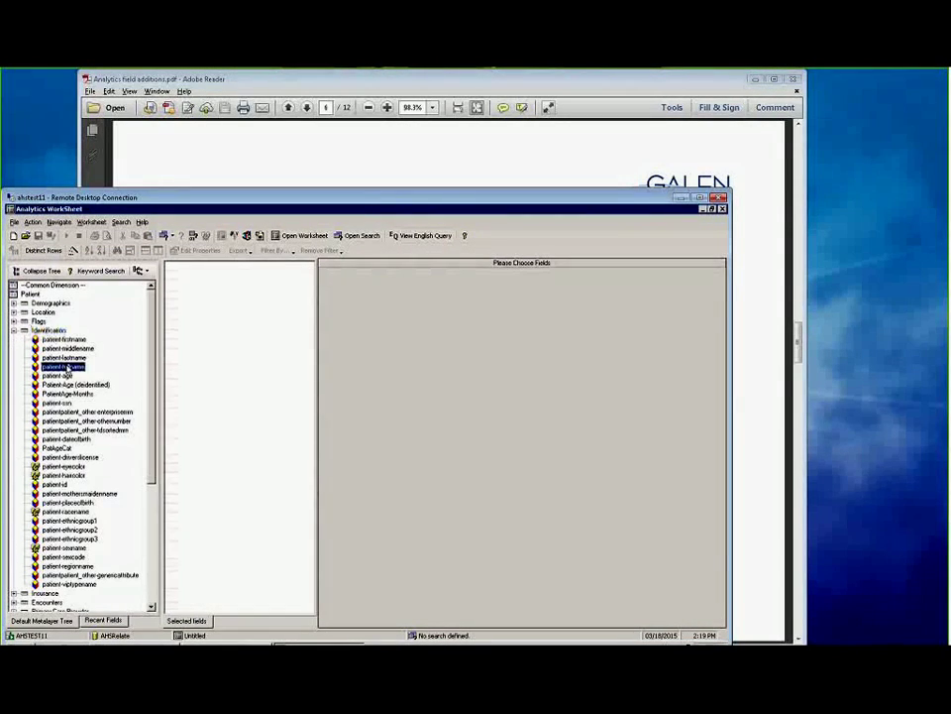
{"action": "double_click", "coordinate": [64, 438]}
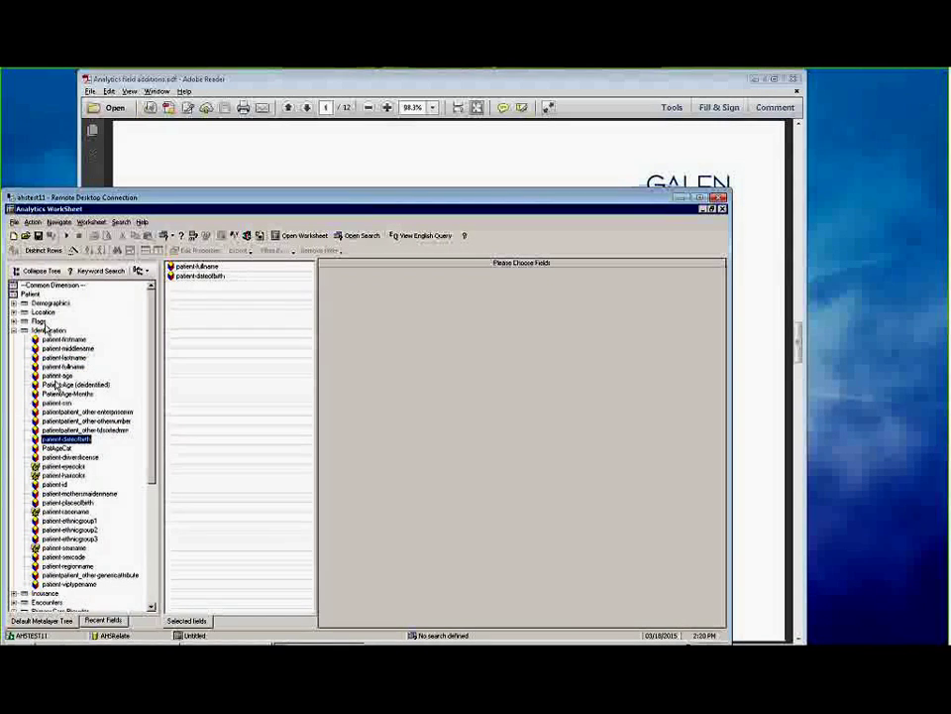
- Collapse the tree, re-expand Patient and browse the Encounters field group
{"action": "left_click", "coordinate": [36, 272]}
{"action": "double_click", "coordinate": [30, 293]}
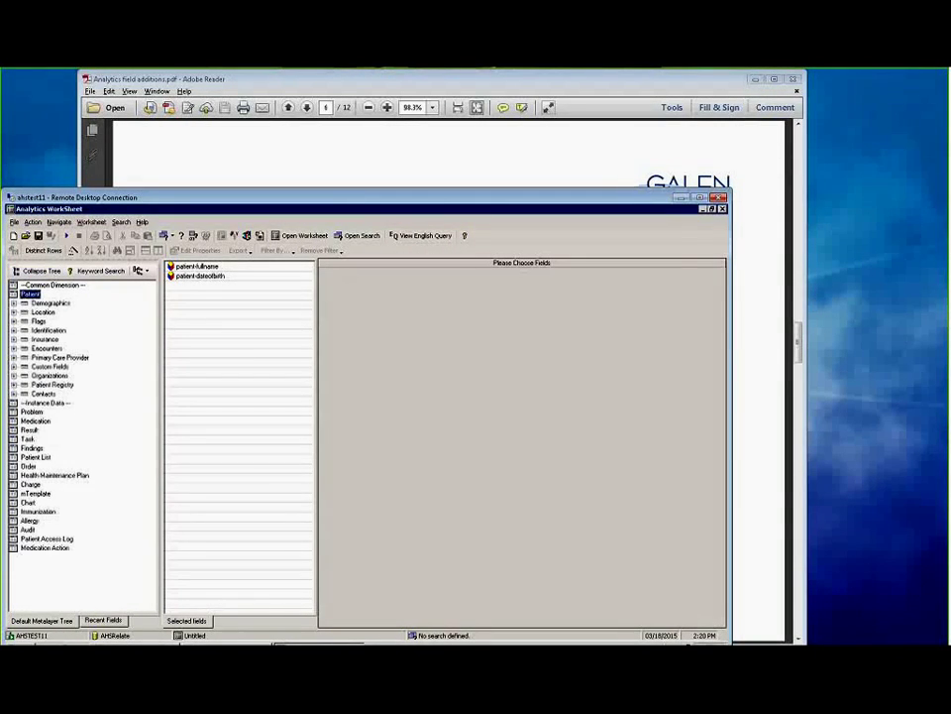
{"action": "double_click", "coordinate": [44, 349]}
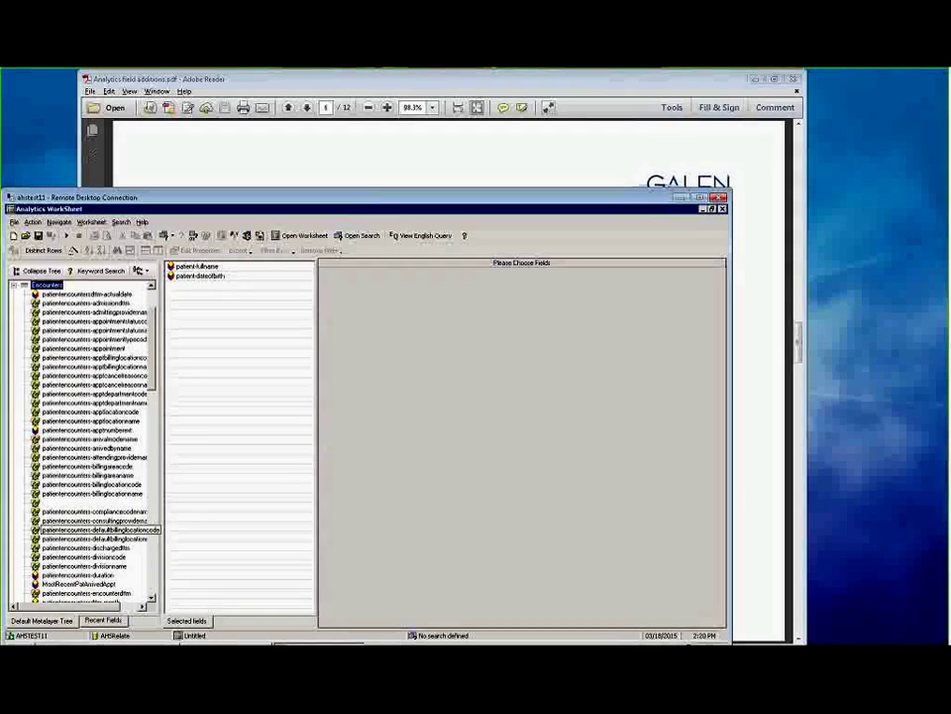
{"action": "left_click", "coordinate": [98, 602]}
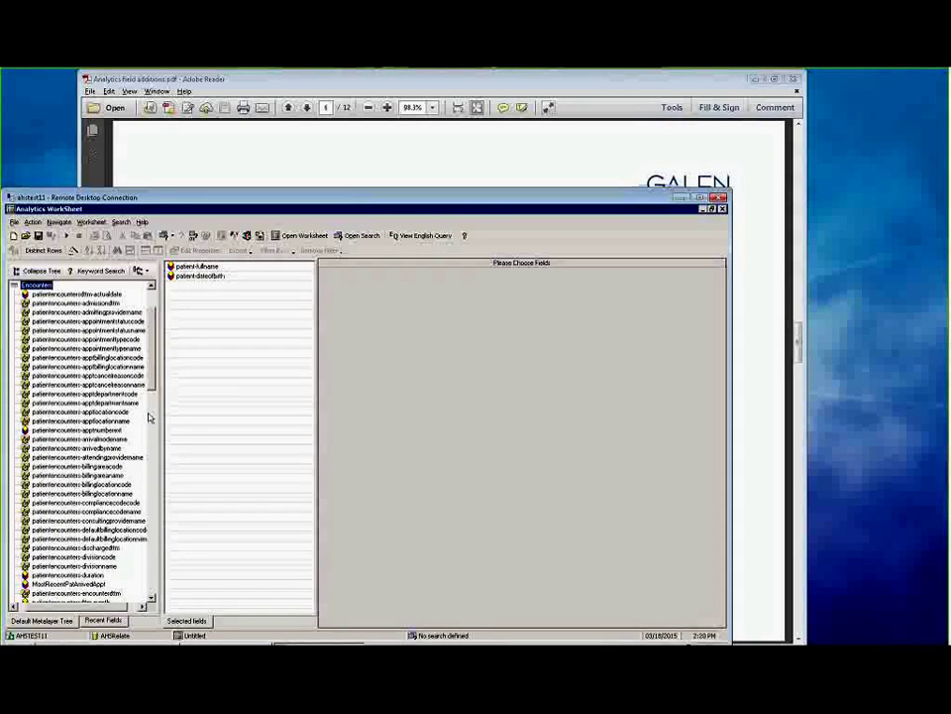
{"action": "scroll", "coordinate": [134, 426], "scroll_direction": "down", "scroll_amount": 6}
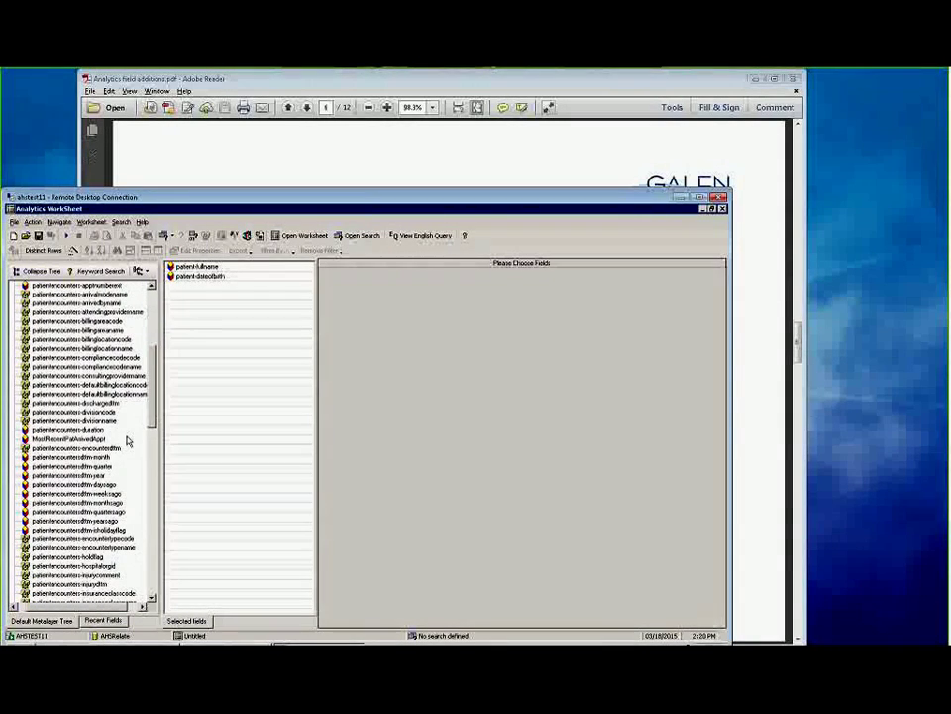
- Add Equal quick-search conditions on encounter month and on encounter year 2010
{"action": "right_click", "coordinate": [102, 458]}
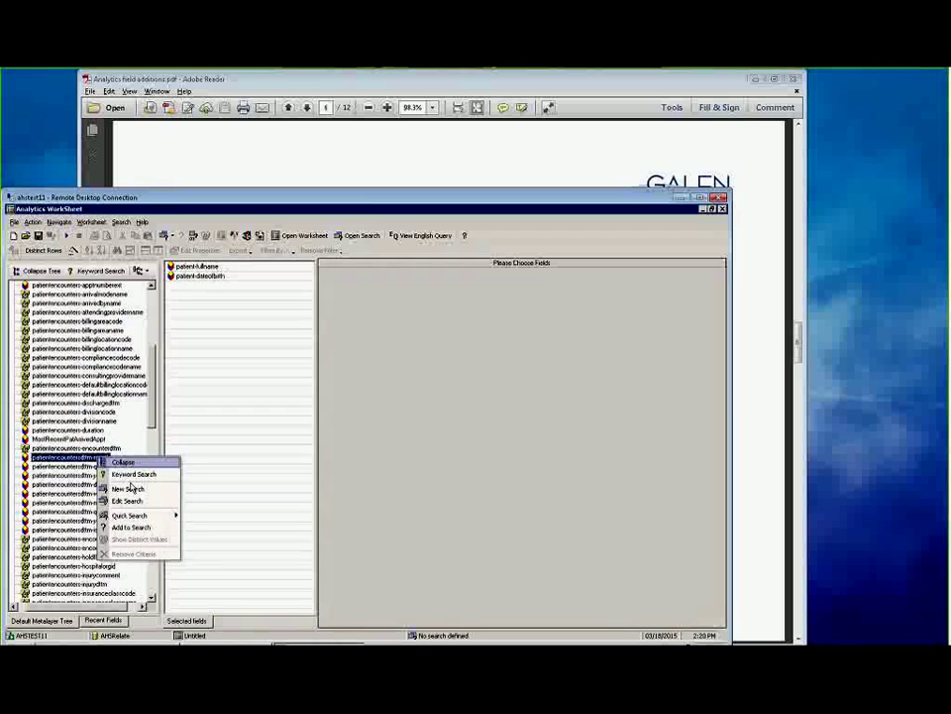
{"action": "mouse_move", "coordinate": [151, 517]}
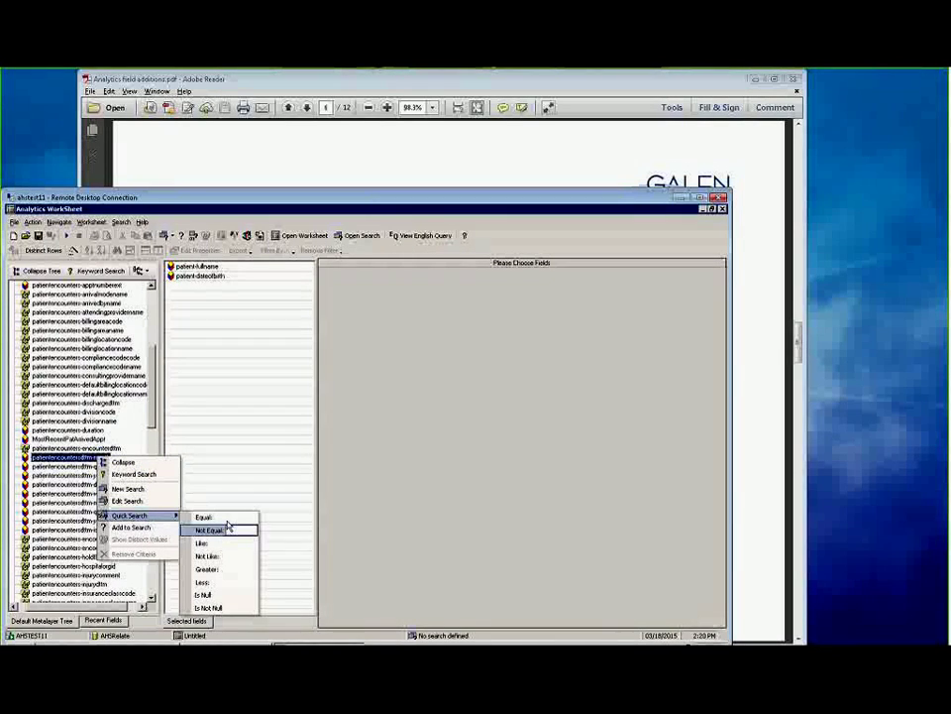
{"action": "left_click", "coordinate": [204, 516]}
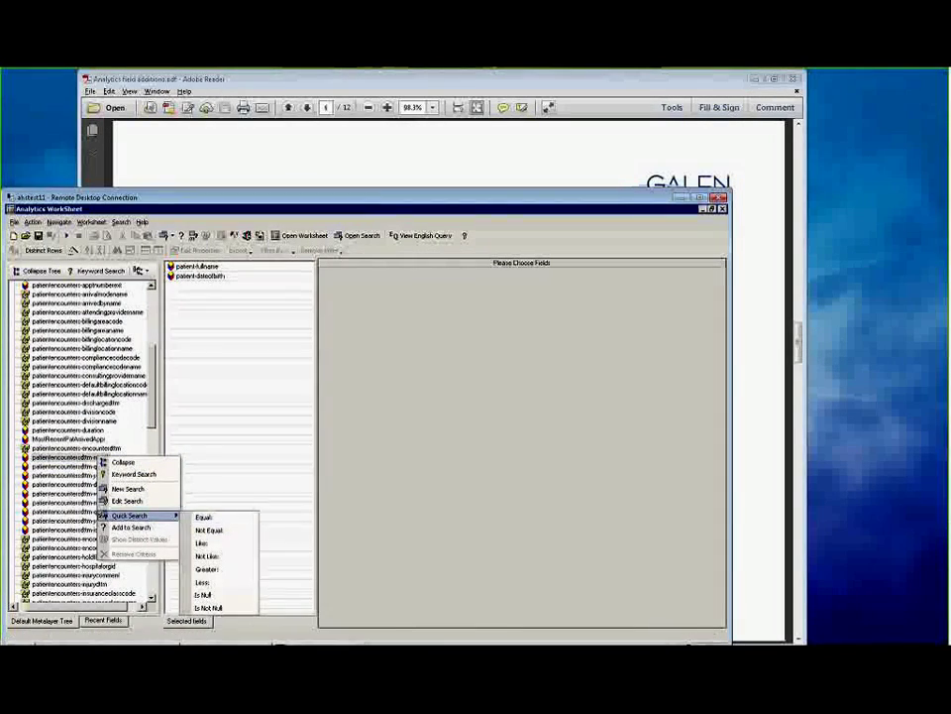
{"action": "right_click", "coordinate": [91, 475]}
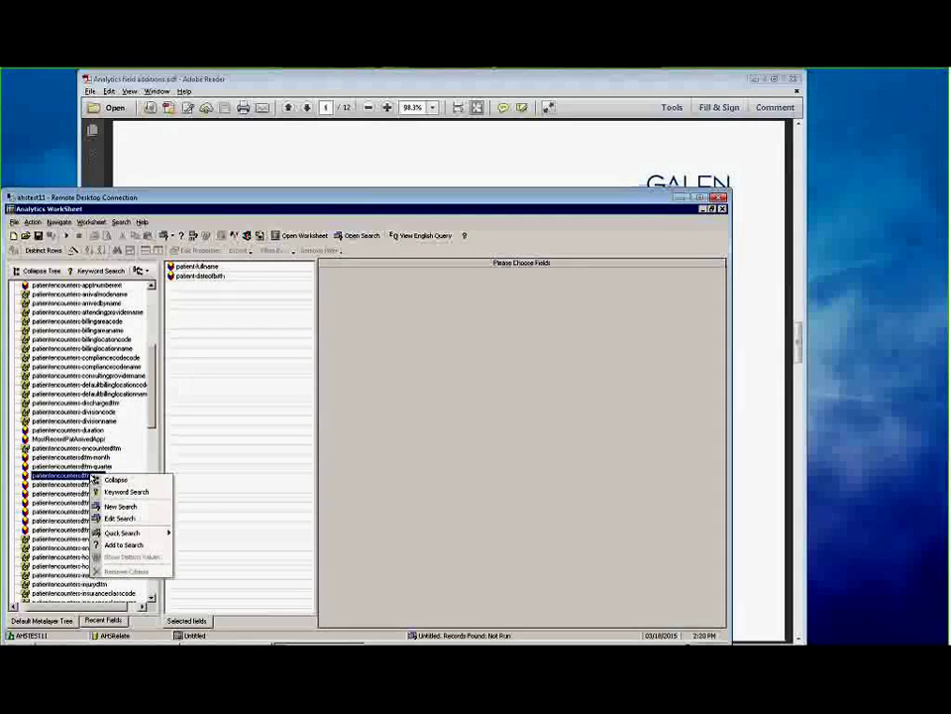
{"action": "mouse_move", "coordinate": [163, 533]}
{"action": "left_click", "coordinate": [196, 534]}
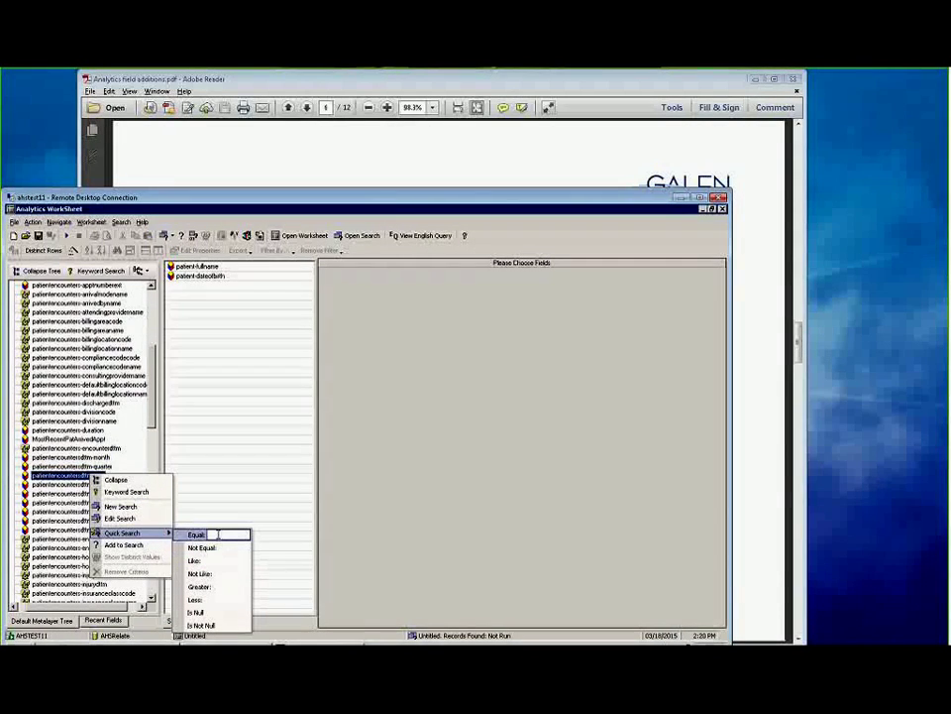
{"action": "type", "text": "2010"}
{"action": "key", "text": "Return"}
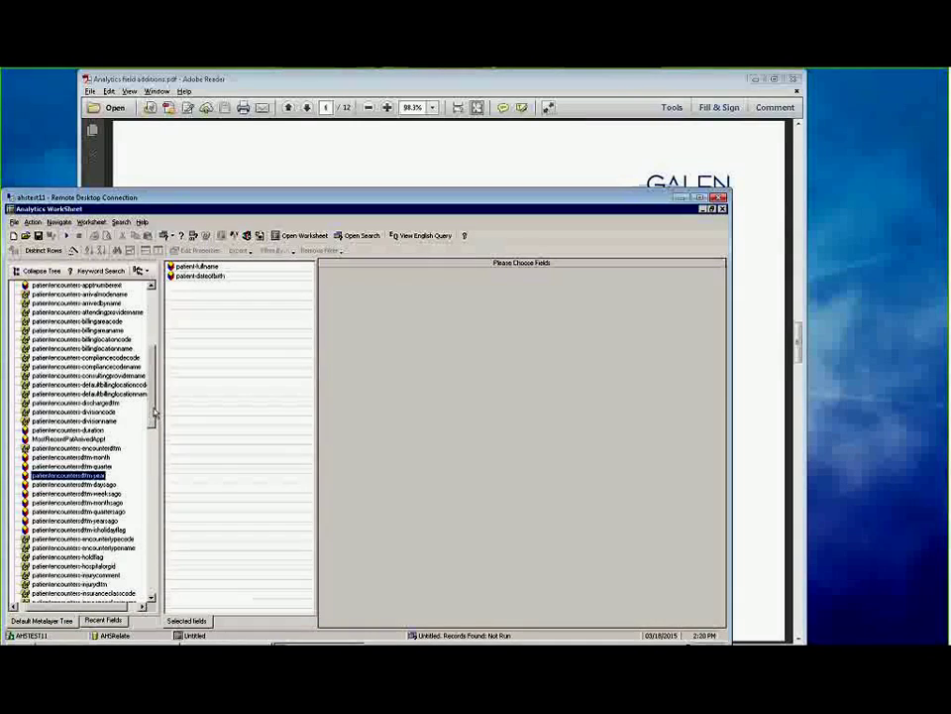
- Add patientencounters-encounterdtm and patientencounters-pcpprovidername to the selected fields
{"action": "scroll", "coordinate": [155, 436], "scroll_direction": "down", "scroll_amount": 2}
{"action": "double_click", "coordinate": [74, 411]}
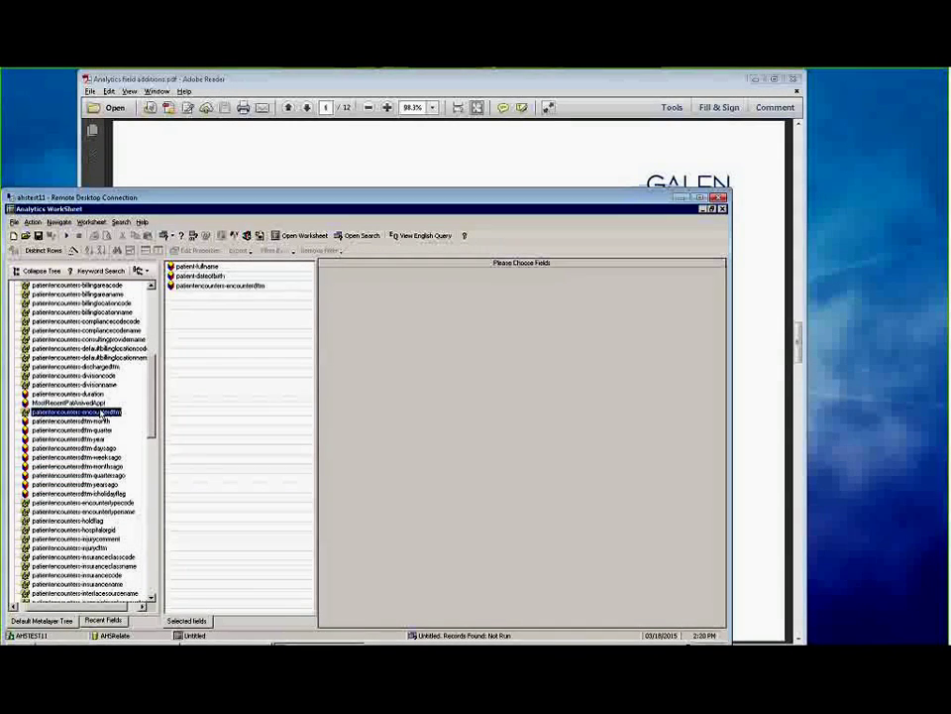
{"action": "scroll", "coordinate": [151, 432], "scroll_direction": "down", "scroll_amount": 1}
{"action": "left_click_drag", "start_coordinate": [151, 432], "coordinate": [152, 507]}
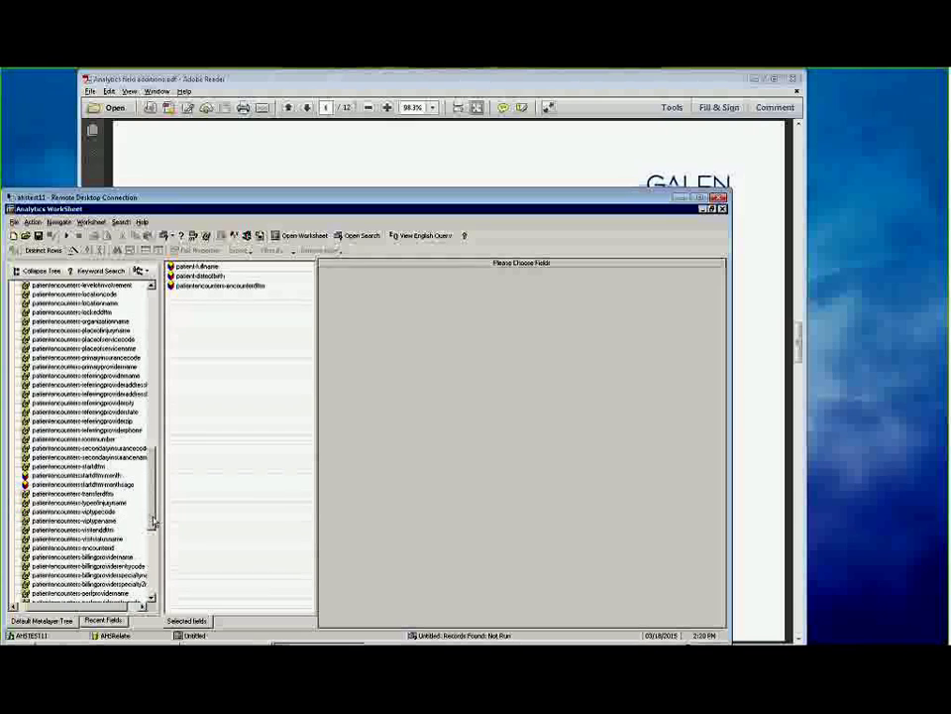
{"action": "scroll", "coordinate": [137, 496], "scroll_direction": "down", "scroll_amount": 7}
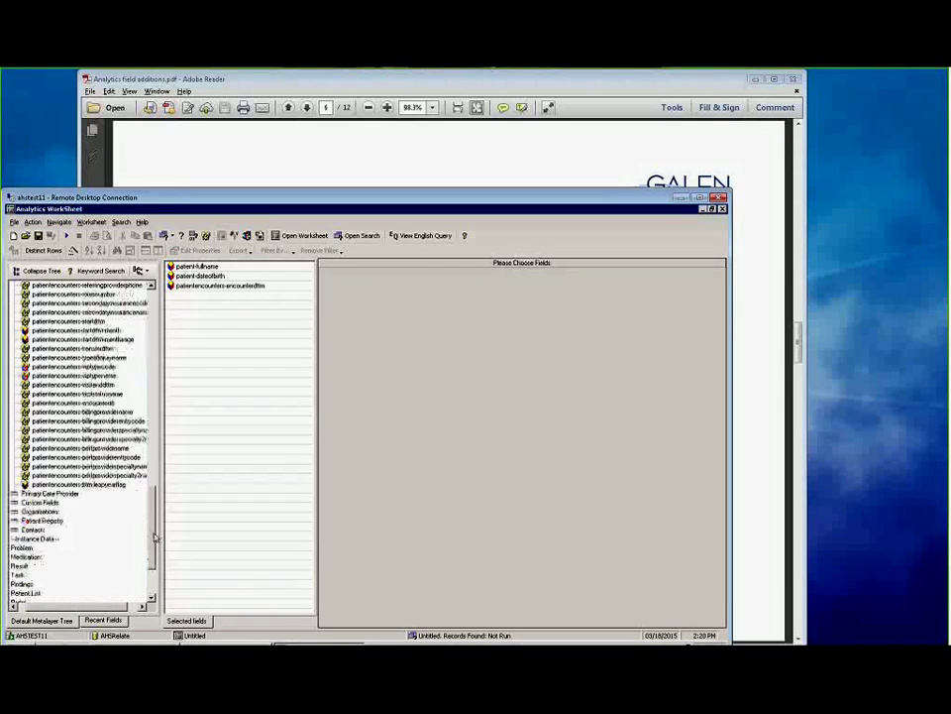
{"action": "double_click", "coordinate": [119, 449]}
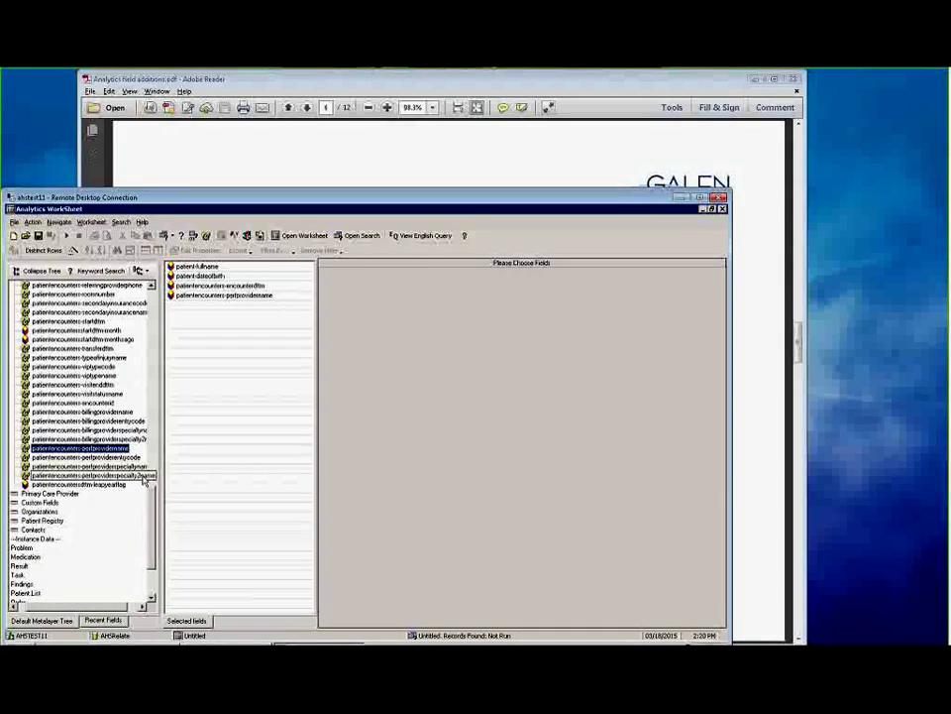
{"action": "left_click_drag", "start_coordinate": [151, 480], "coordinate": [154, 297]}
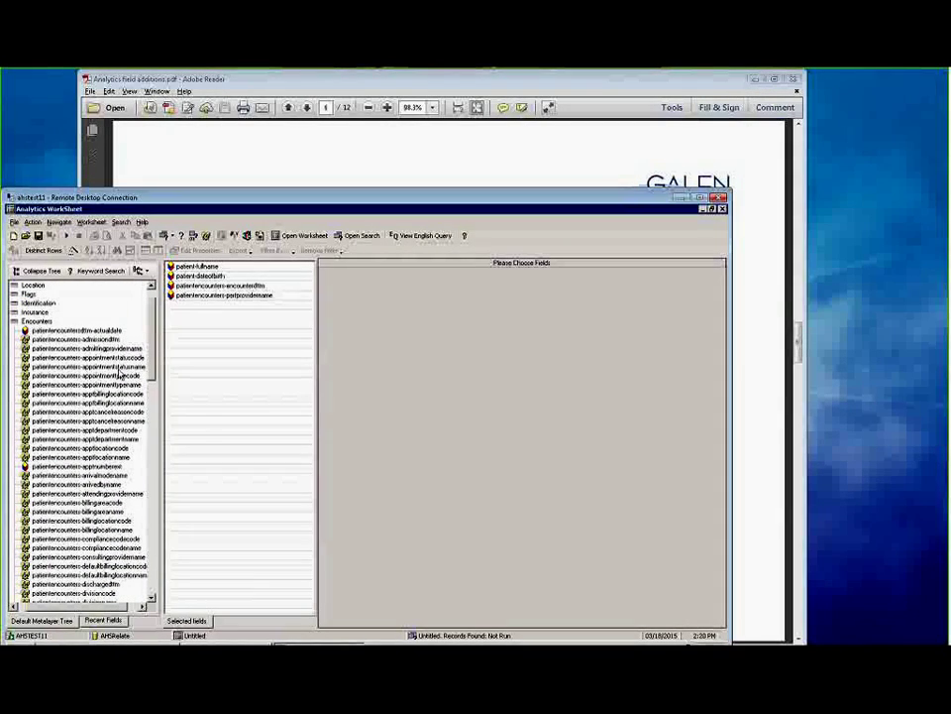
- Add an Equal quick search on an appointment status field with value 'Cancelled'
{"action": "right_click", "coordinate": [120, 368]}
{"action": "mouse_move", "coordinate": [191, 427]}
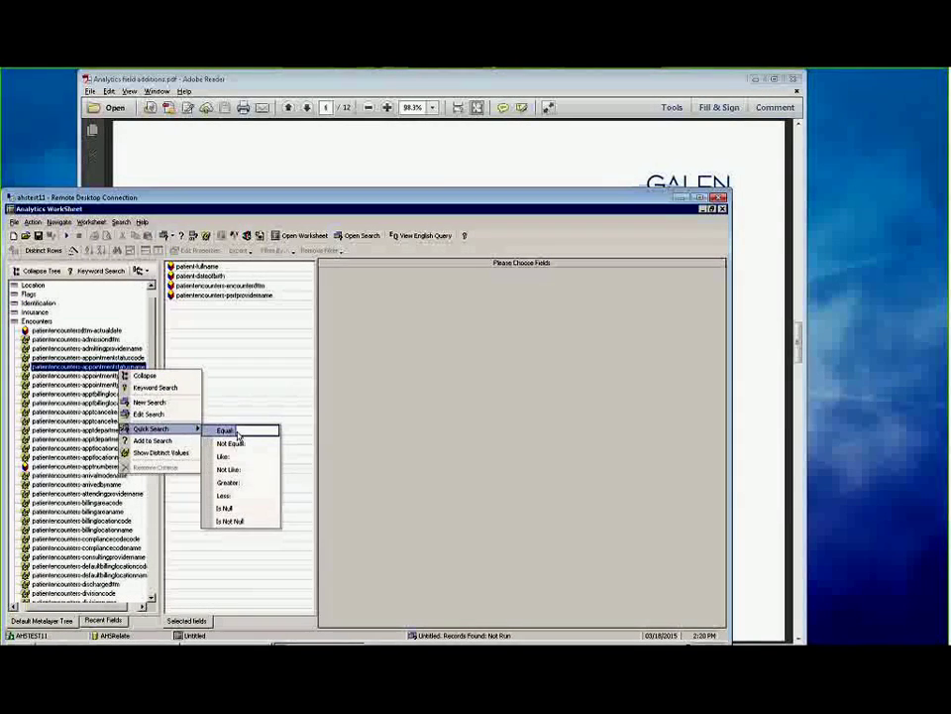
{"action": "type", "text": "Cancelled"}
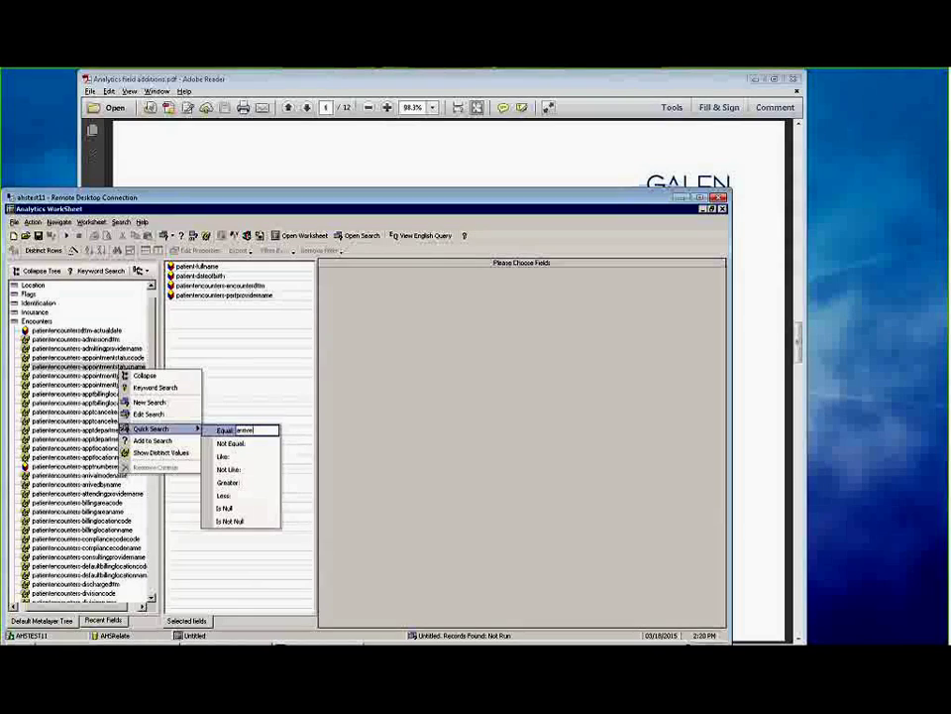
{"action": "key", "text": "Return"}
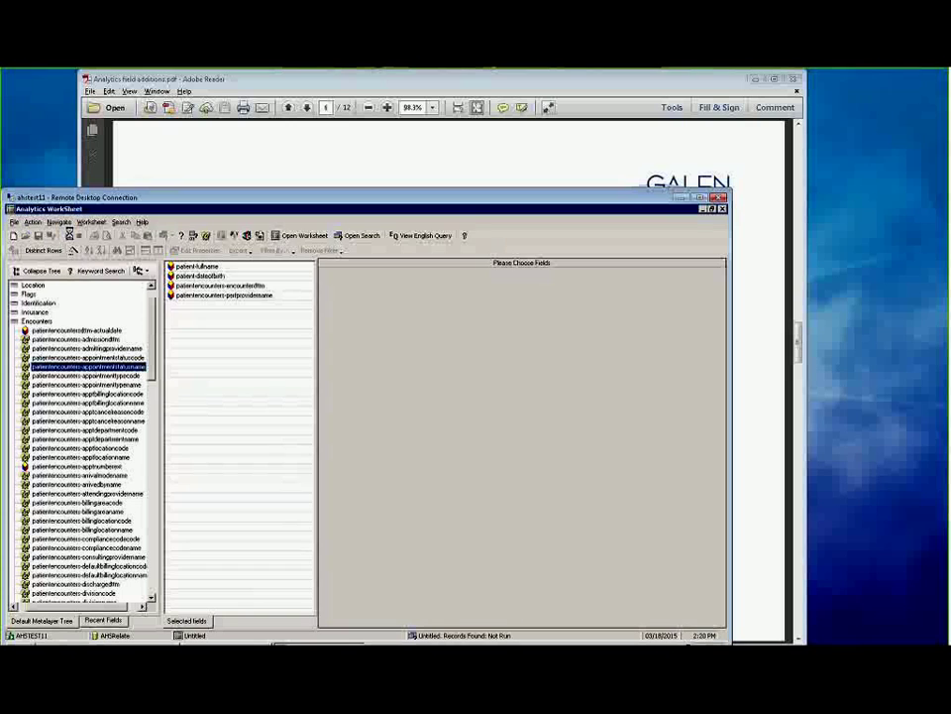
- Run the worksheet to load 34675 encounter records, then select the traced SQL statement
{"action": "left_click", "coordinate": [67, 235]}
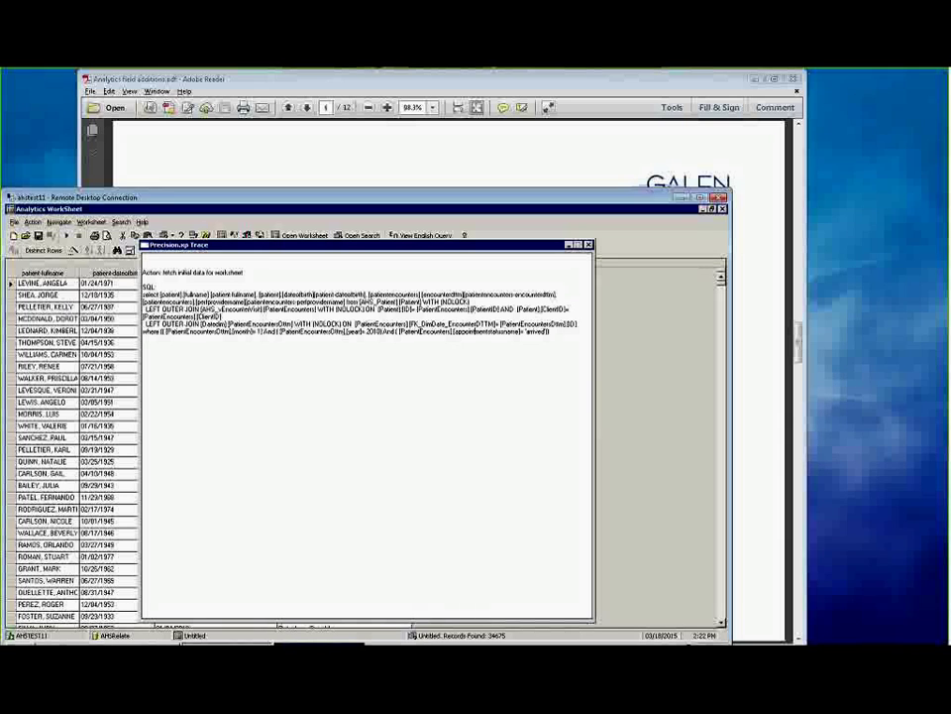
{"action": "mouse_move", "coordinate": [220, 316]}
{"action": "left_mouse_down"}
{"action": "mouse_move", "coordinate": [157, 288]}
{"action": "mouse_move", "coordinate": [431, 372]}
{"action": "mouse_move", "coordinate": [550, 366]}
{"action": "left_mouse_up"}
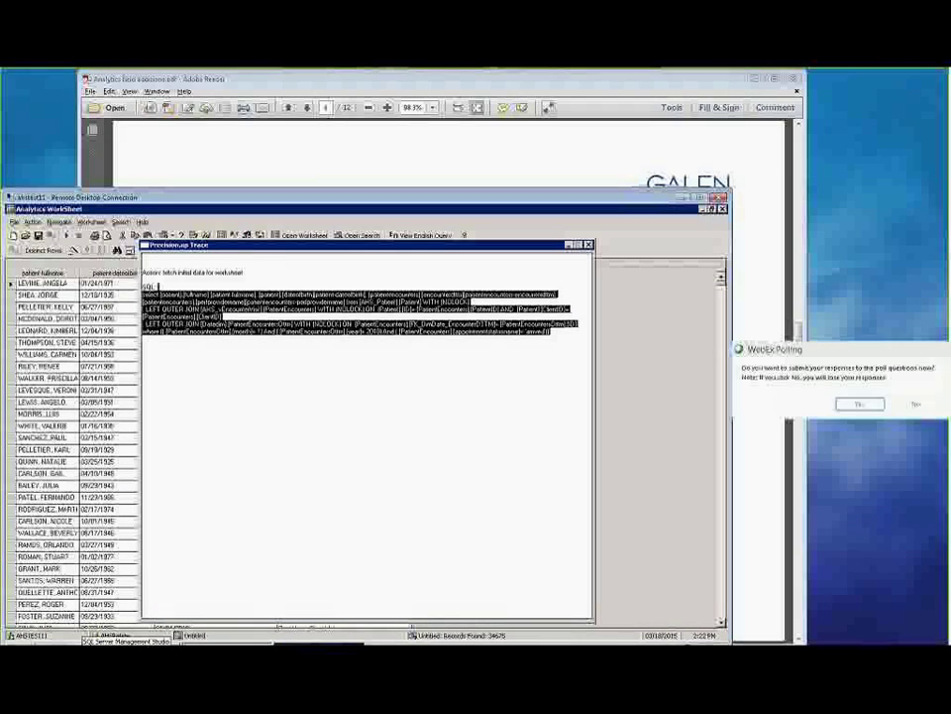
- Launch SQL Server Management Studio and connect to the AHSTEST11 server
{"action": "left_click", "coordinate": [80, 636]}
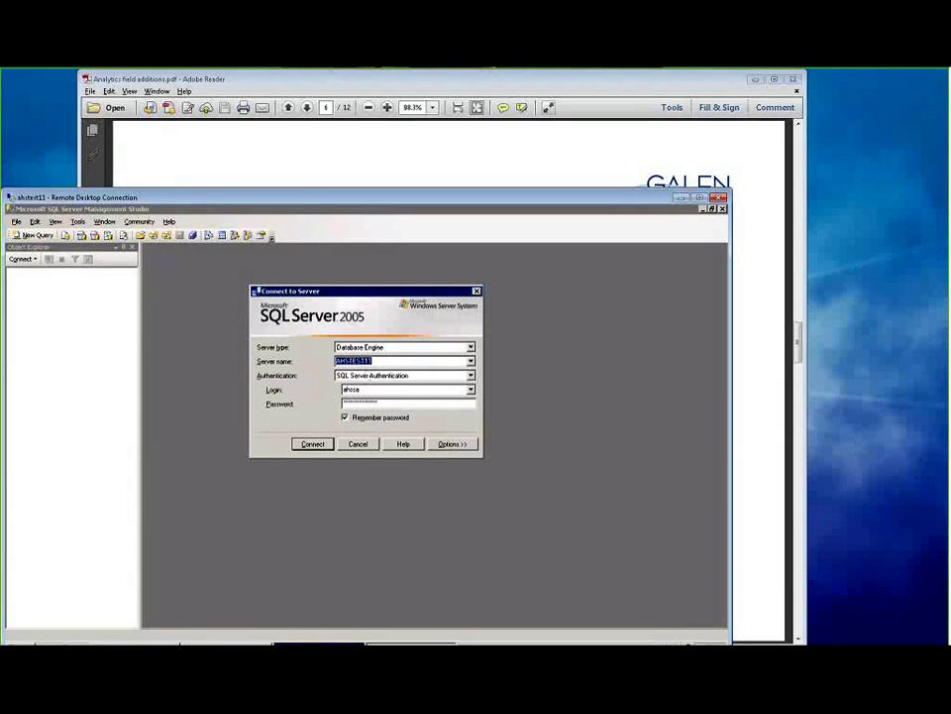
{"action": "left_click", "coordinate": [314, 448]}
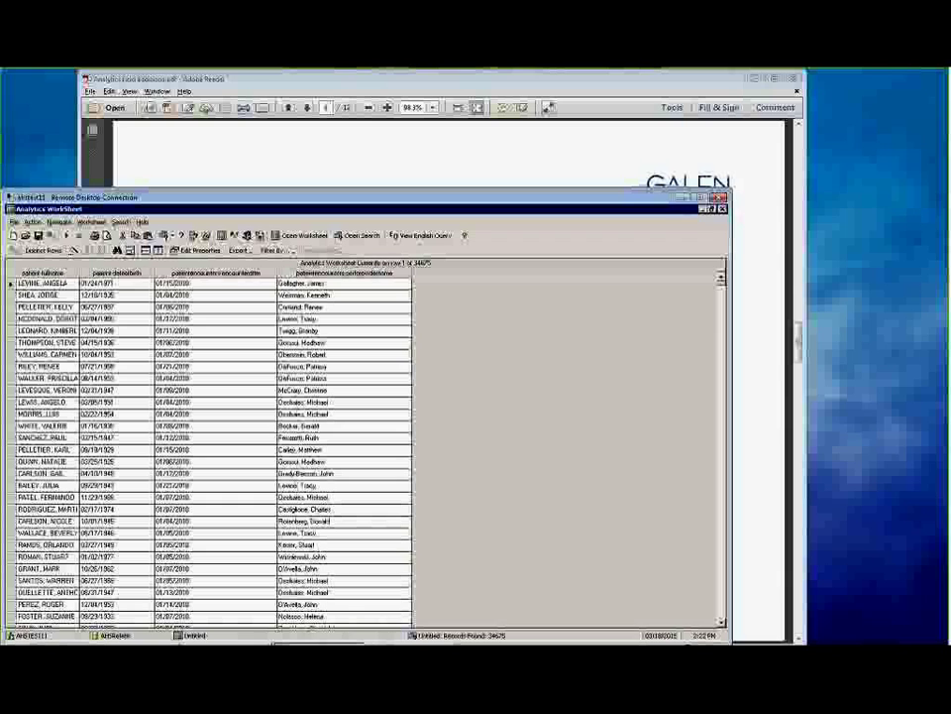
- Bring SQL Server Management Studio forward and expand the AHSTEST11 Databases node
{"action": "left_click", "coordinate": [30, 635]}
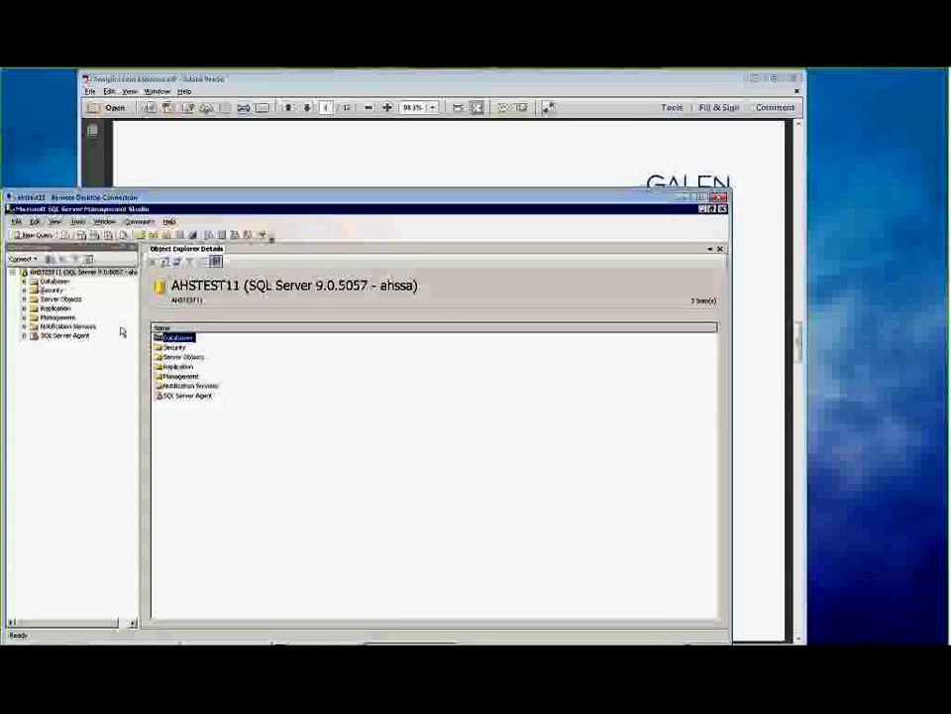
{"action": "left_click", "coordinate": [23, 281]}
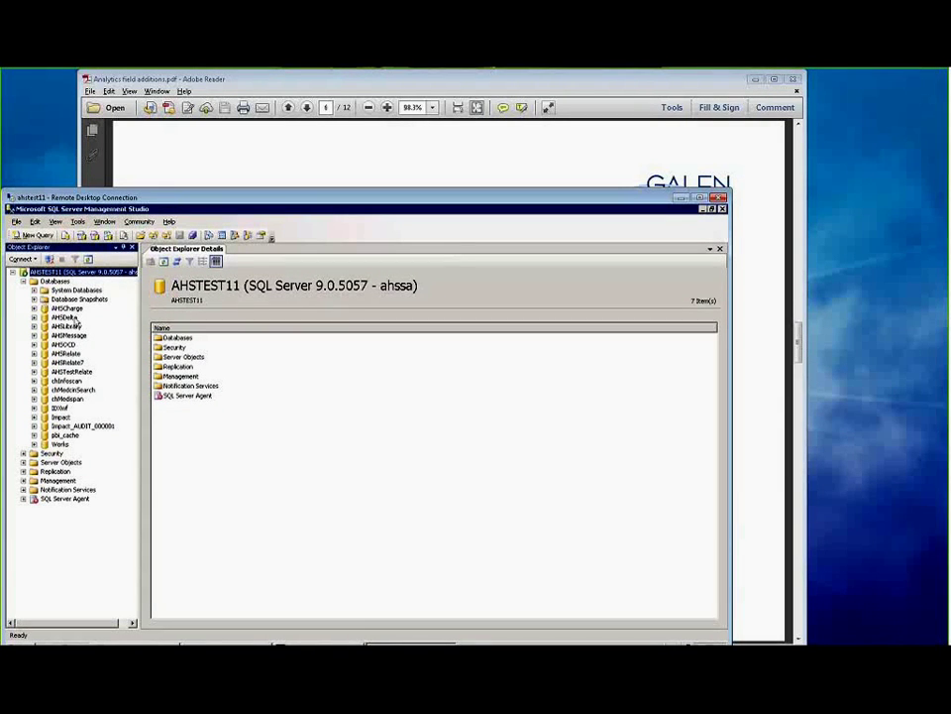
- Open a new AHSRelate query, paste the traced SQL and remove its leading blank line
{"action": "left_click", "coordinate": [66, 353]}
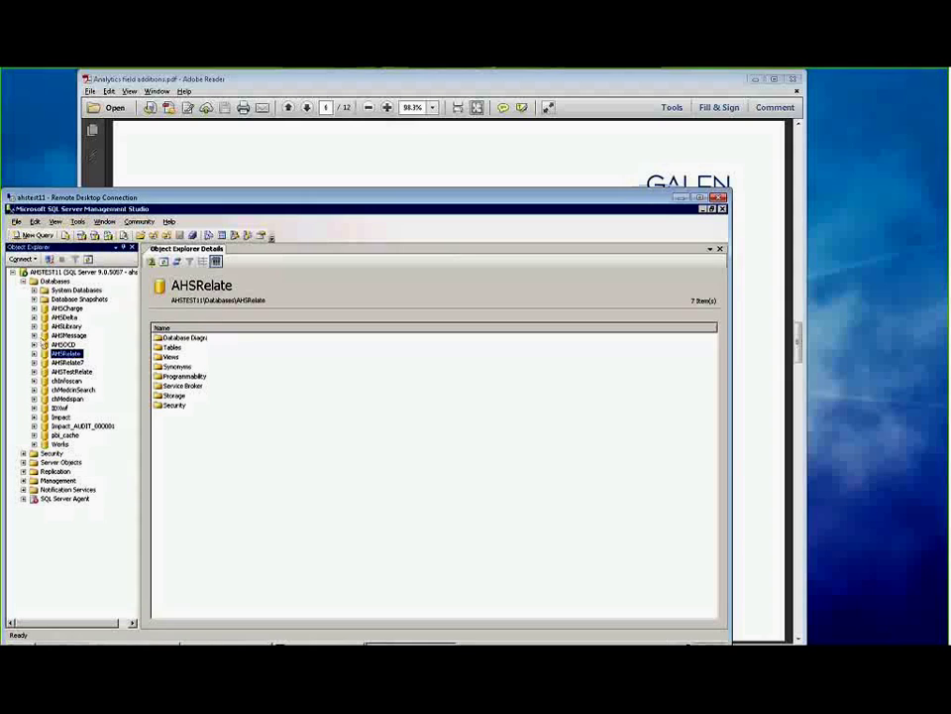
{"action": "left_click", "coordinate": [37, 235]}
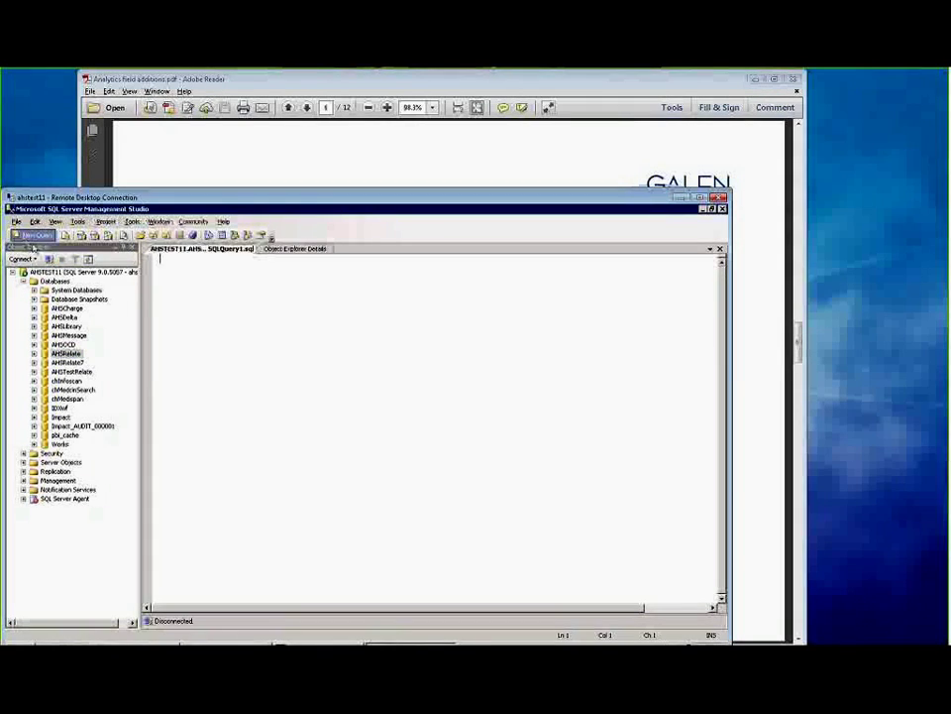
{"action": "key", "text": "ctrl+v"}
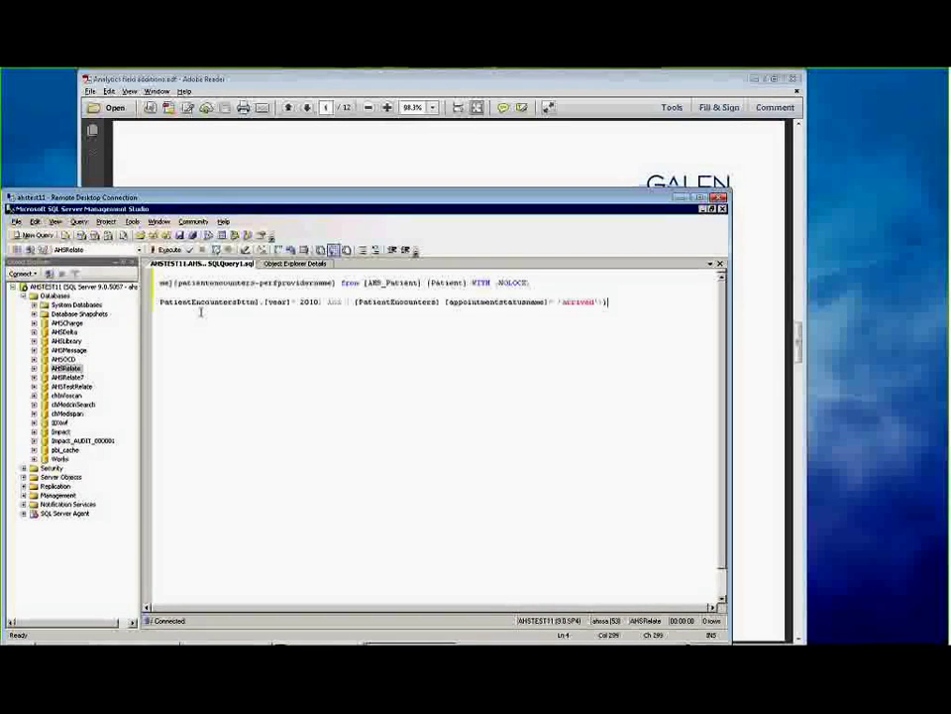
{"action": "left_click", "coordinate": [183, 608]}
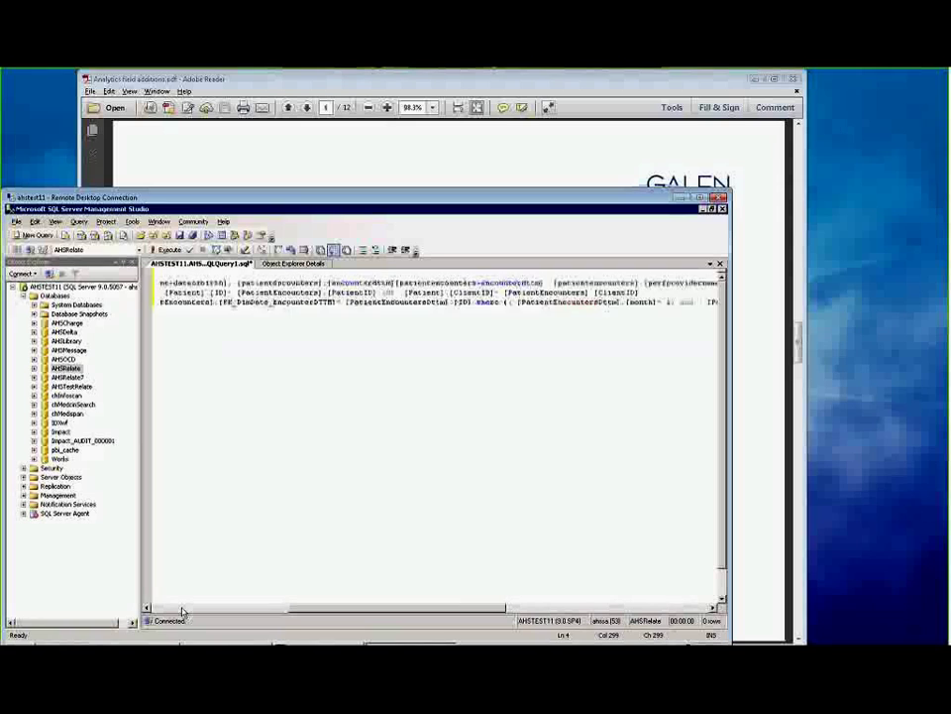
{"action": "key", "text": "ctrl+Home"}
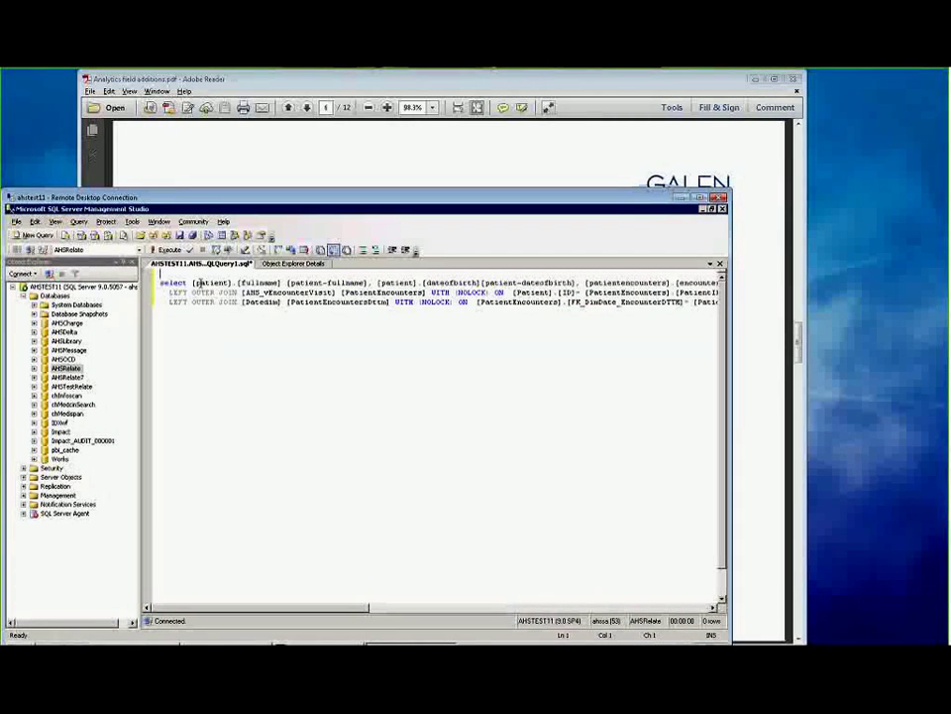
{"action": "key", "text": "Delete"}
{"action": "key", "text": "Delete"}
{"action": "key", "text": "Delete"}
{"action": "key", "text": "Delete"}
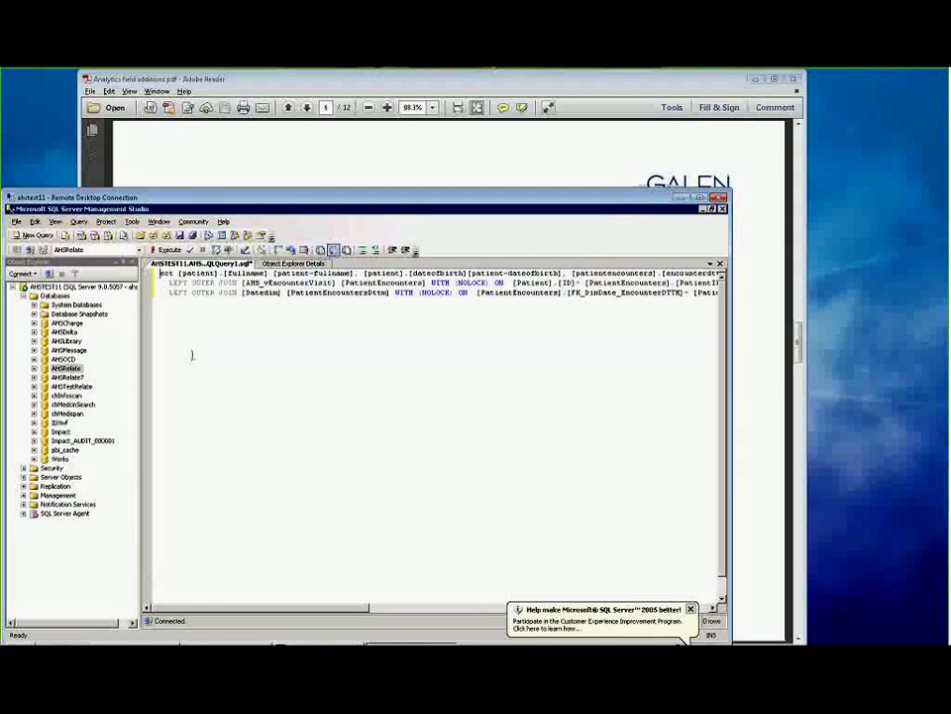
{"action": "type", "text": "Sel"}
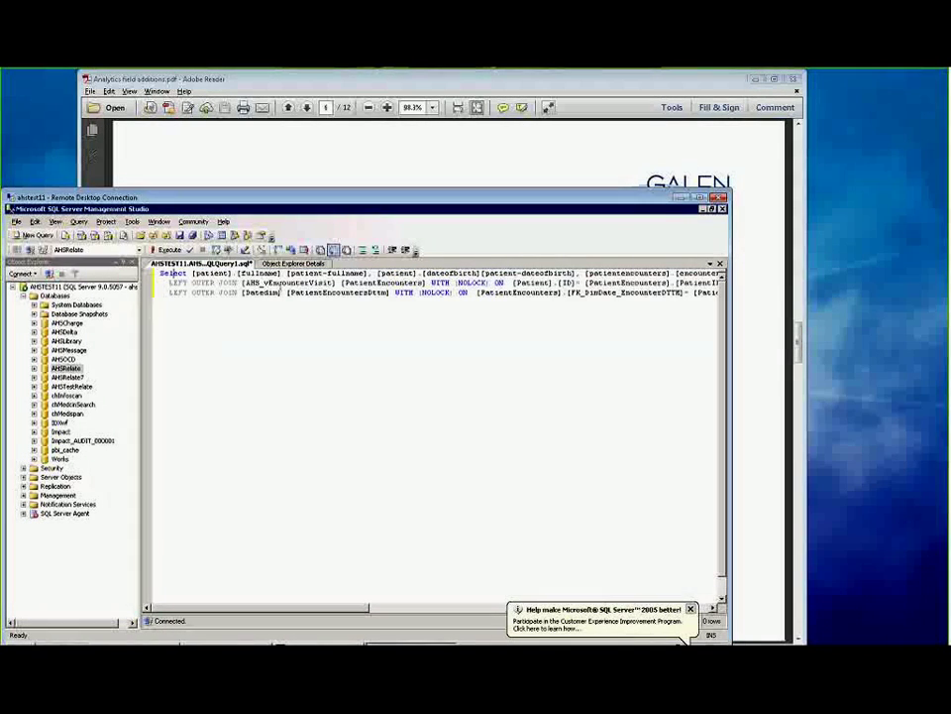
- Put Select, each output column and the from clause on separate lines
{"action": "left_click", "coordinate": [191, 274]}
{"action": "key", "text": "Return"}
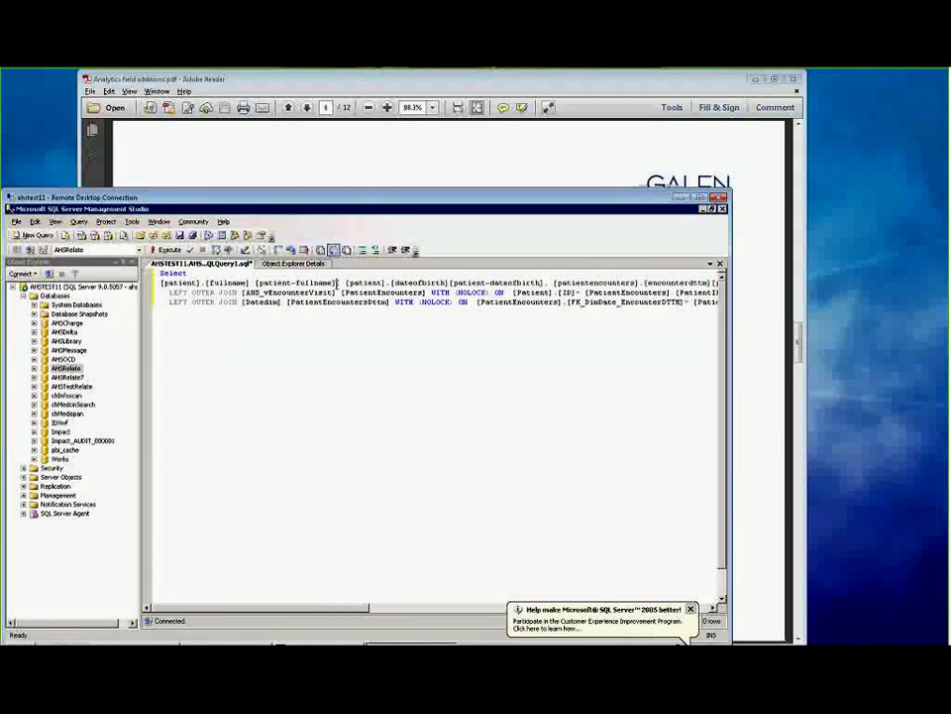
{"action": "left_click", "coordinate": [336, 282]}
{"action": "key", "text": "Return"}
{"action": "left_click", "coordinate": [368, 290]}
{"action": "key", "text": "Return"}
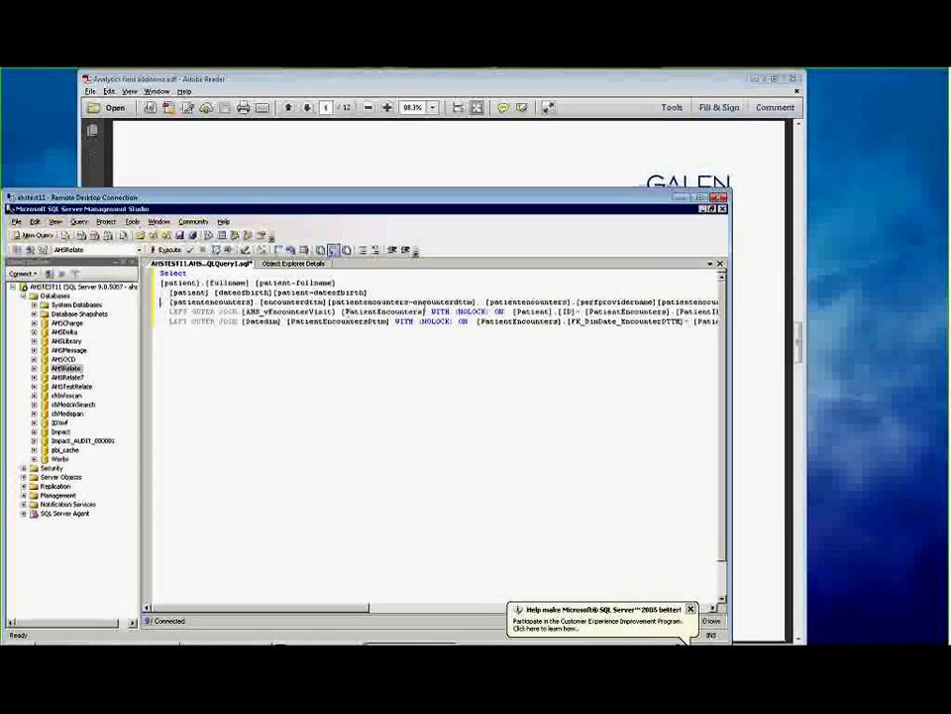
{"action": "left_click", "coordinate": [478, 301]}
{"action": "key", "text": "Return"}
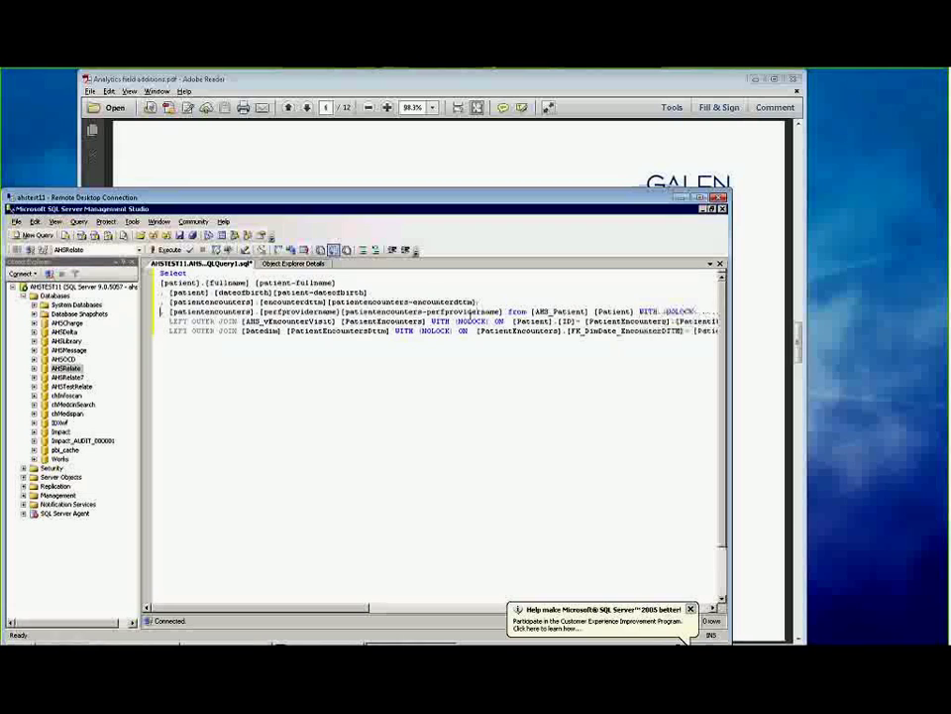
{"action": "left_click", "coordinate": [508, 311]}
{"action": "key", "text": "Return"}
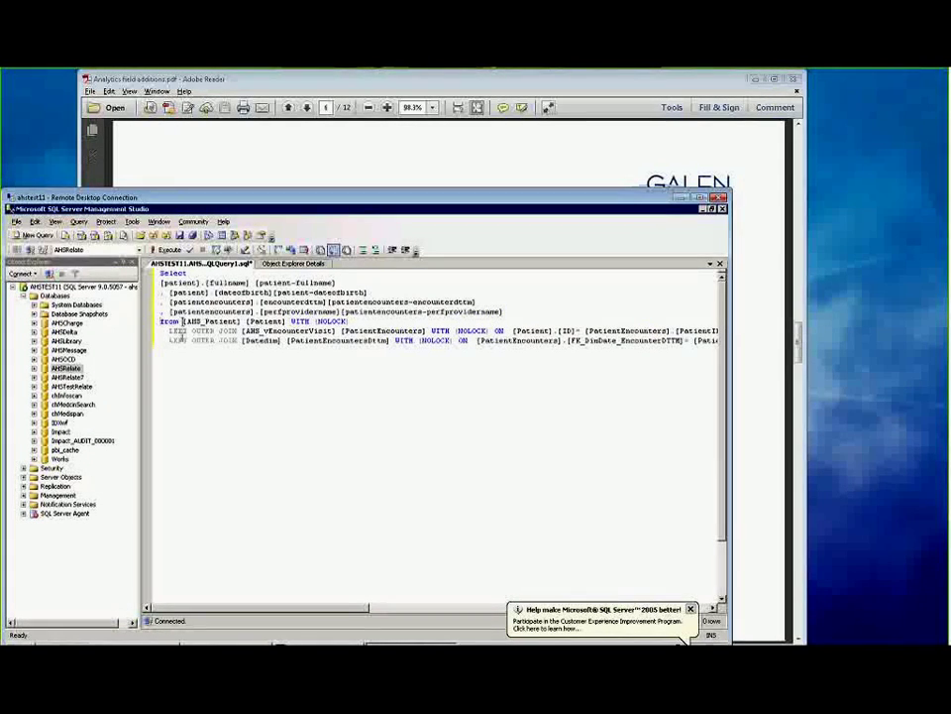
- Break the AHS_Patient table and the month, year and appointment status conditions onto separate lines
{"action": "key", "text": "ctrl+Right"}
{"action": "key", "text": "Return"}
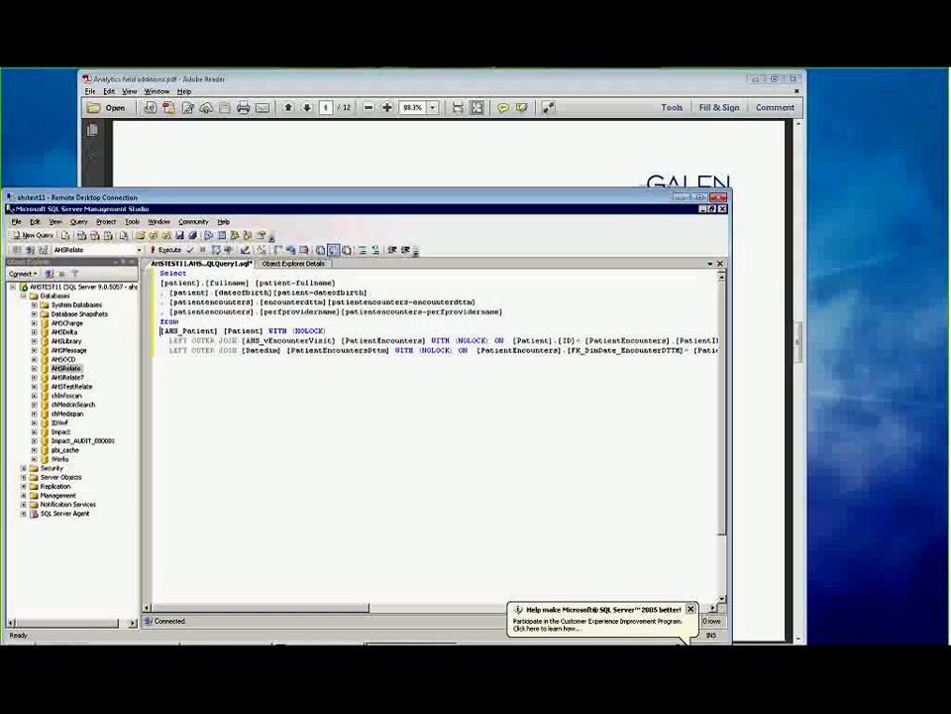
{"action": "key", "text": "End"}
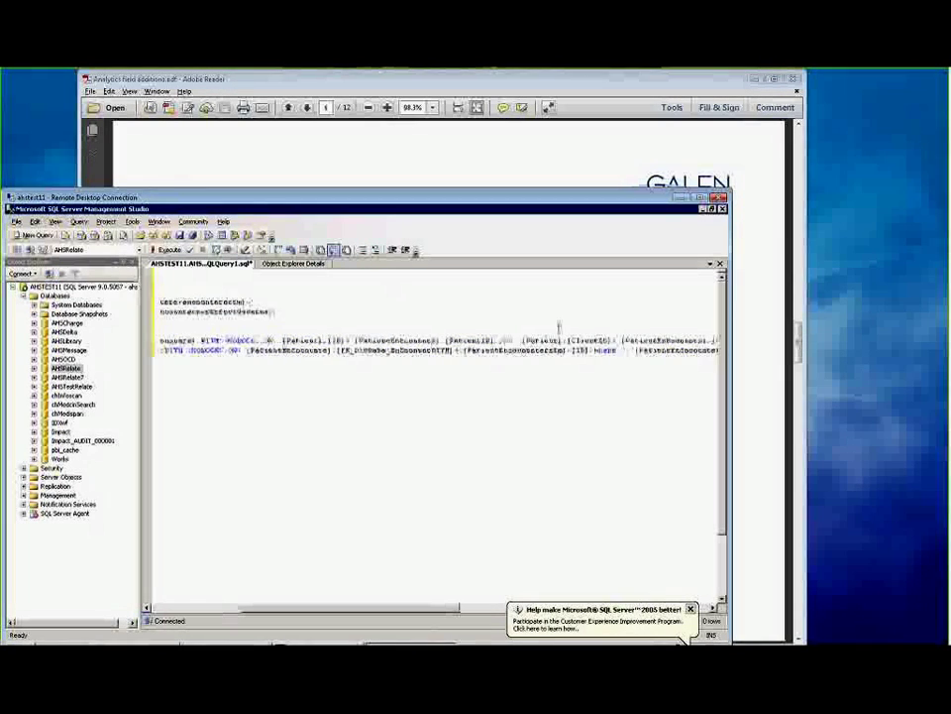
{"action": "key", "text": "Home"}
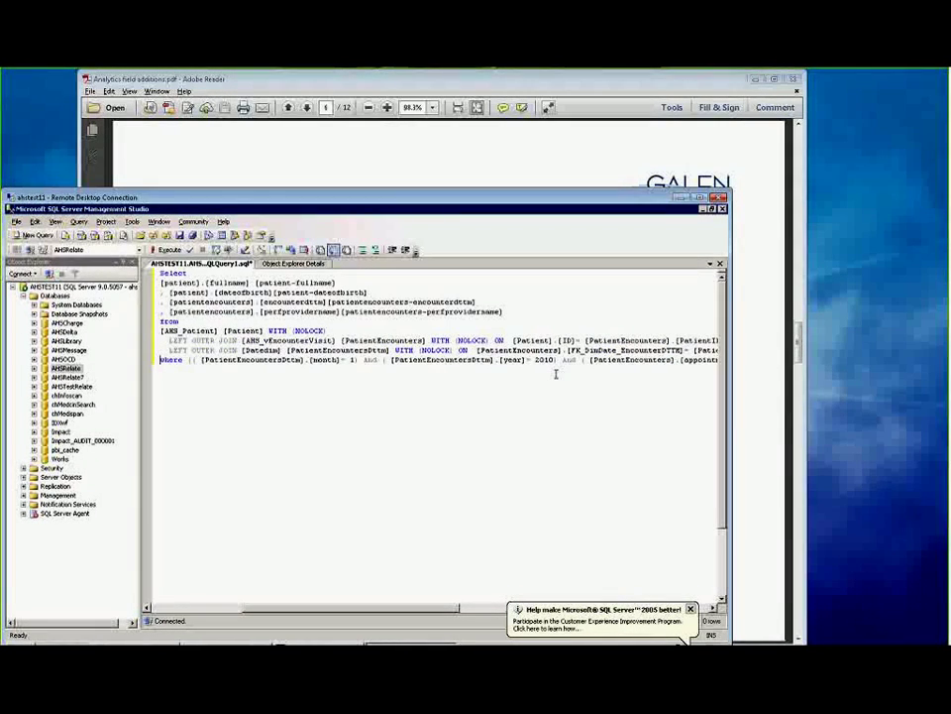
{"action": "key", "text": "ctrl+Right"}
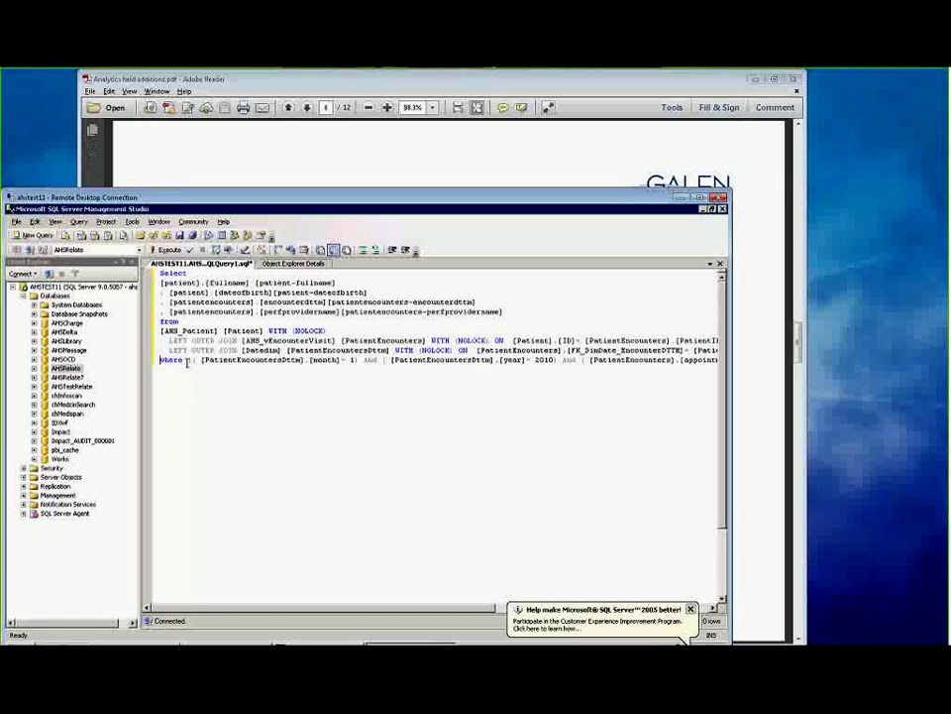
{"action": "key", "text": "Return"}
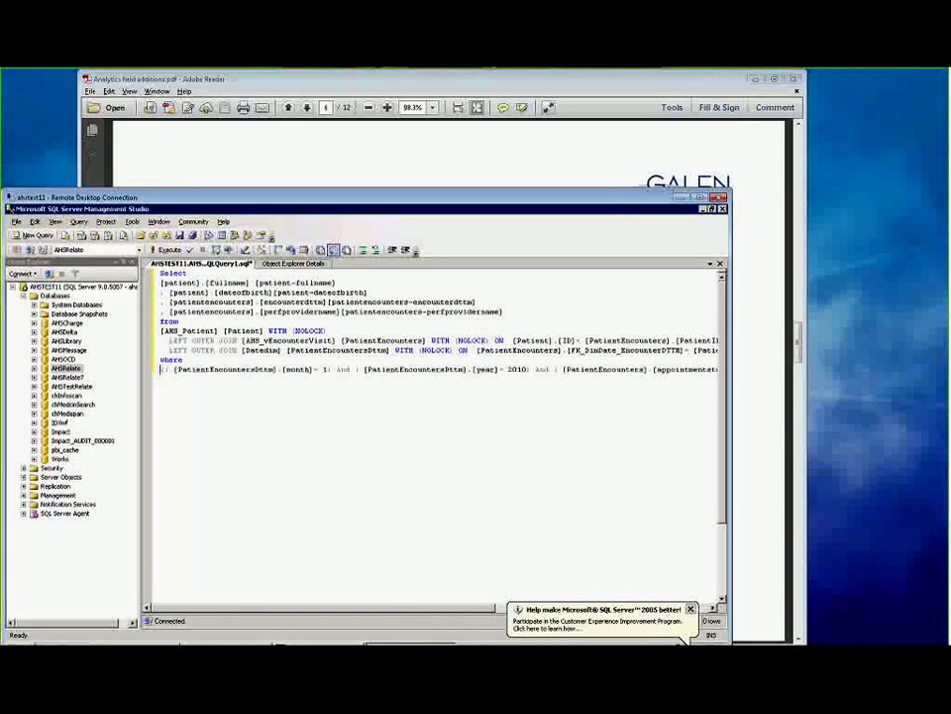
{"action": "left_click", "coordinate": [336, 368]}
{"action": "key", "text": "Return"}
{"action": "left_click", "coordinate": [357, 379]}
{"action": "key", "text": "Return"}
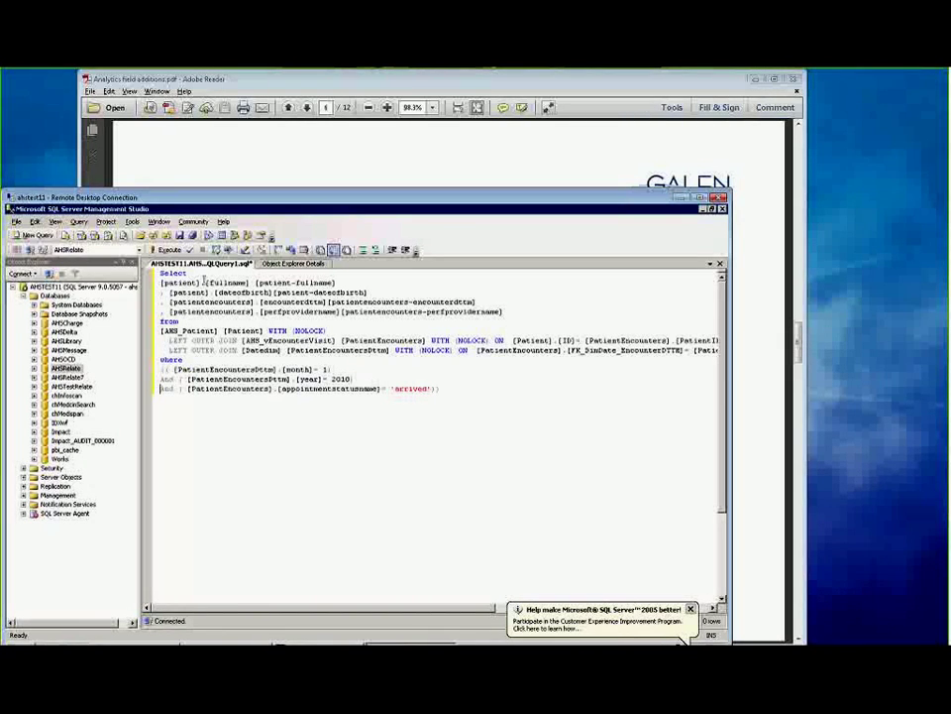
- Highlight the output column list, then execute the encounter query against AHSRelate with F5
{"action": "left_click_drag", "start_coordinate": [204, 282], "coordinate": [256, 318]}
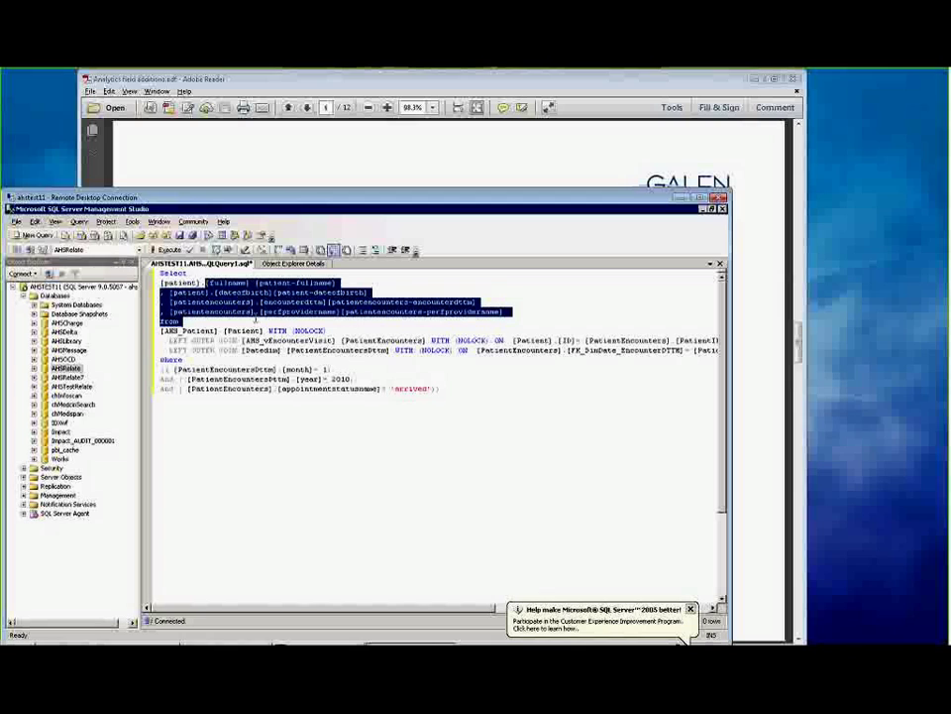
{"action": "left_click", "coordinate": [339, 284]}
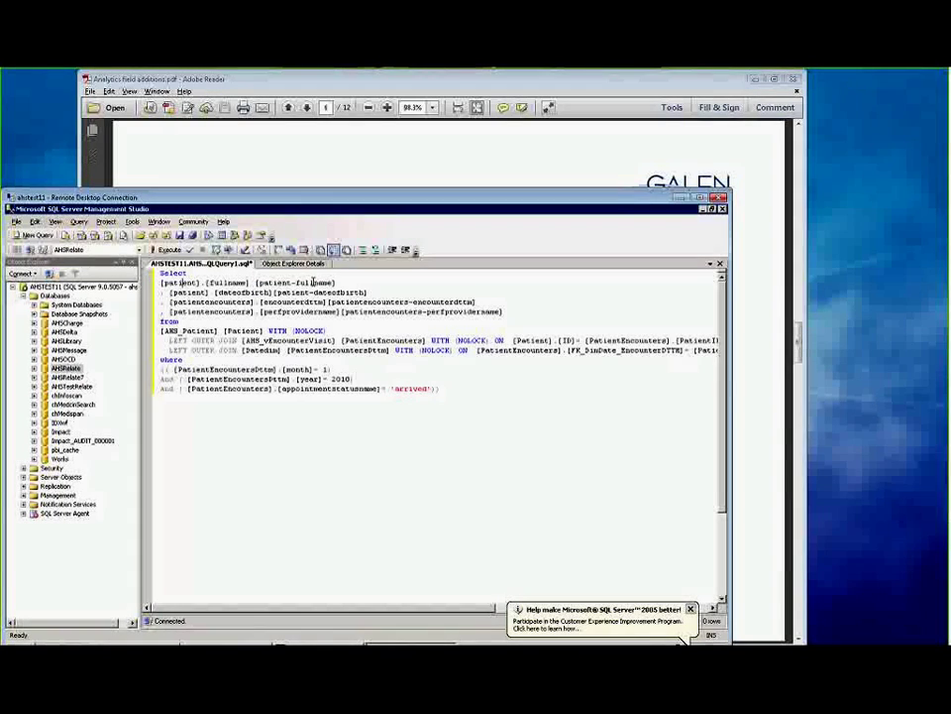
{"action": "key", "text": "F5"}
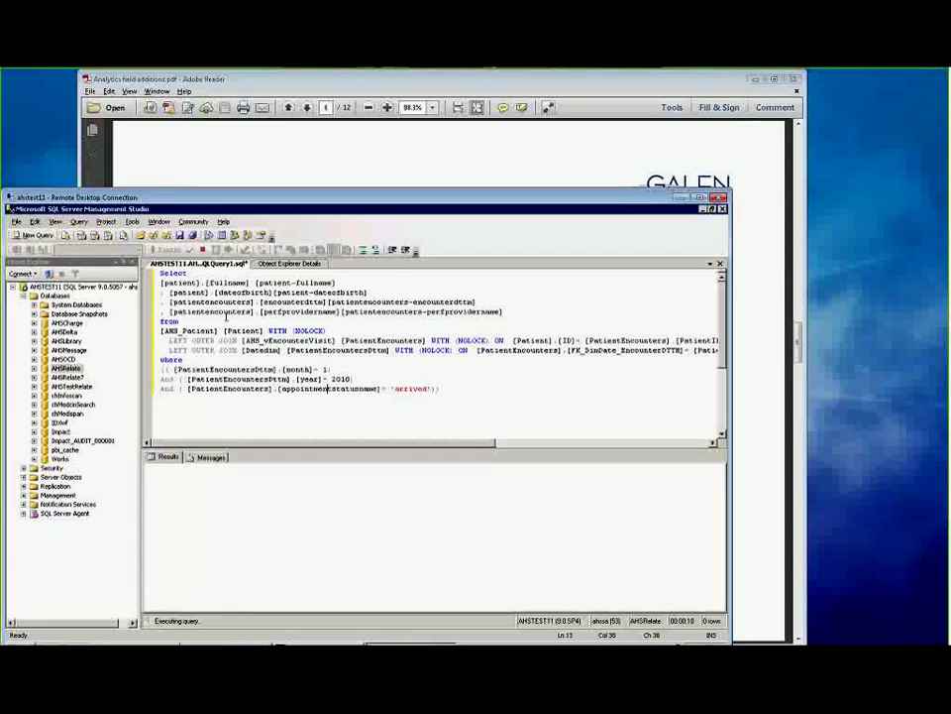
- Highlight the [Patient] alias in the FROM clause, then move into the join line while 34675 rows load
{"action": "left_click", "coordinate": [183, 322]}
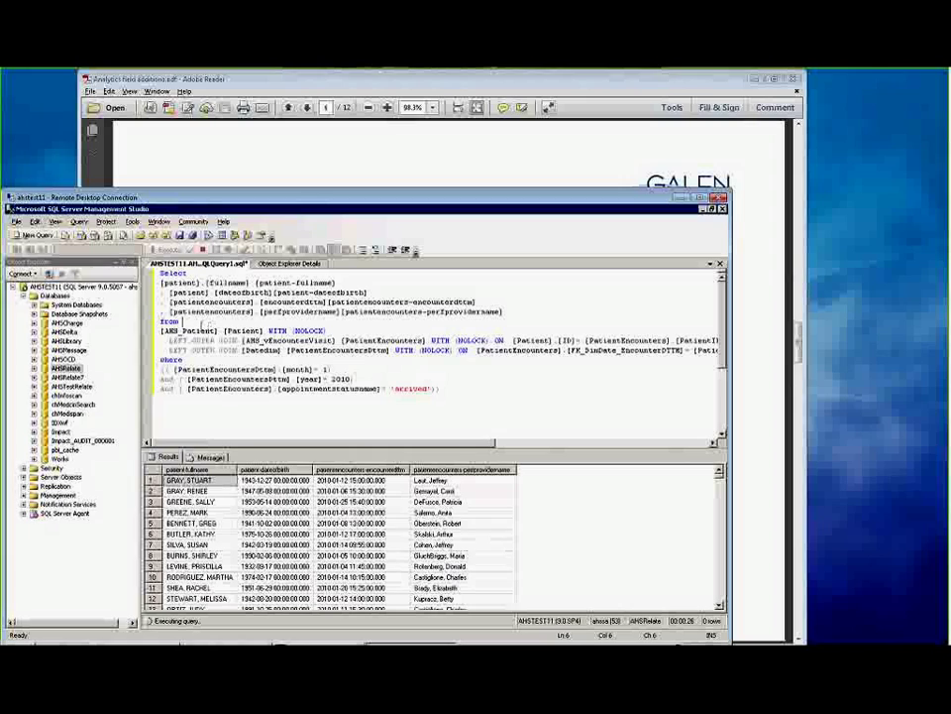
{"action": "left_click_drag", "start_coordinate": [224, 330], "coordinate": [264, 330]}
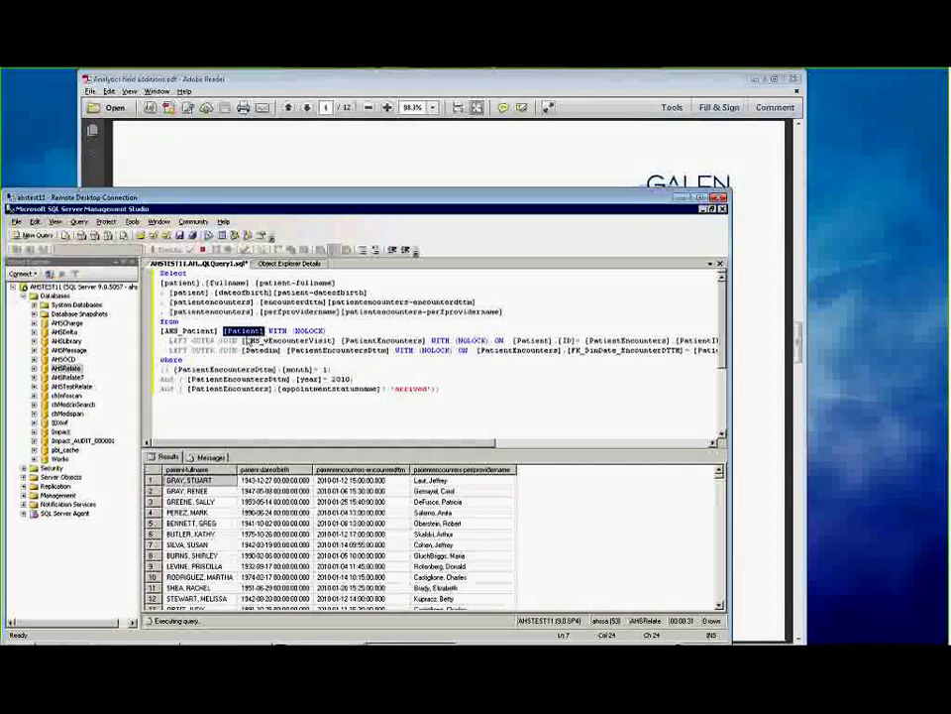
{"action": "left_click", "coordinate": [222, 339]}
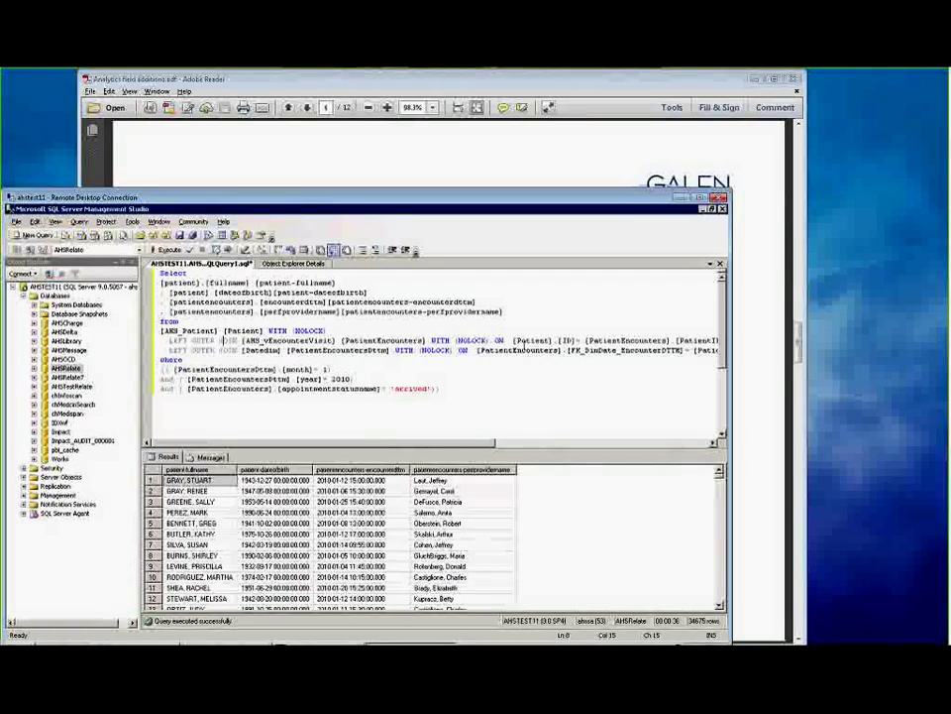
{"action": "scroll", "coordinate": [555, 380], "scroll_direction": "right", "scroll_amount": 3}
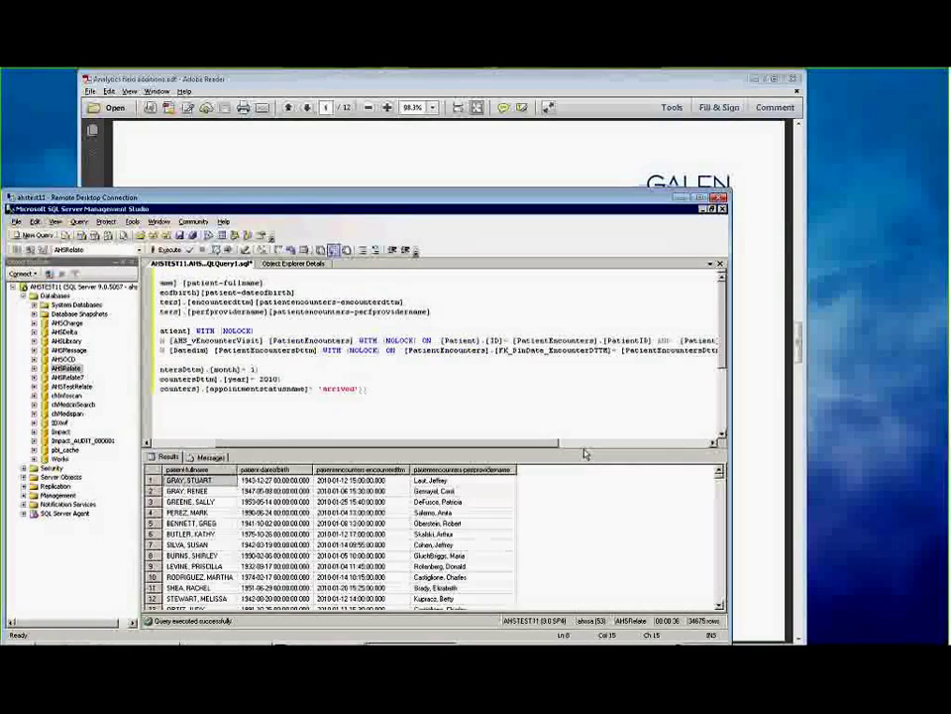
{"action": "scroll", "coordinate": [442, 349], "scroll_direction": "right", "scroll_amount": 3}
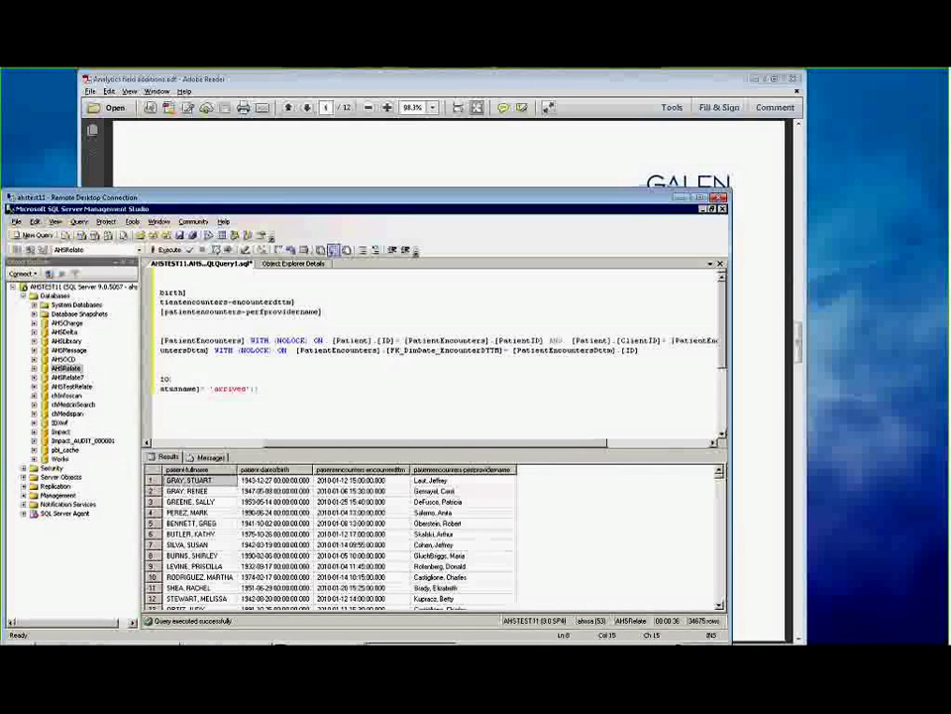
{"action": "scroll", "coordinate": [549, 448], "scroll_direction": "right", "scroll_amount": 2}
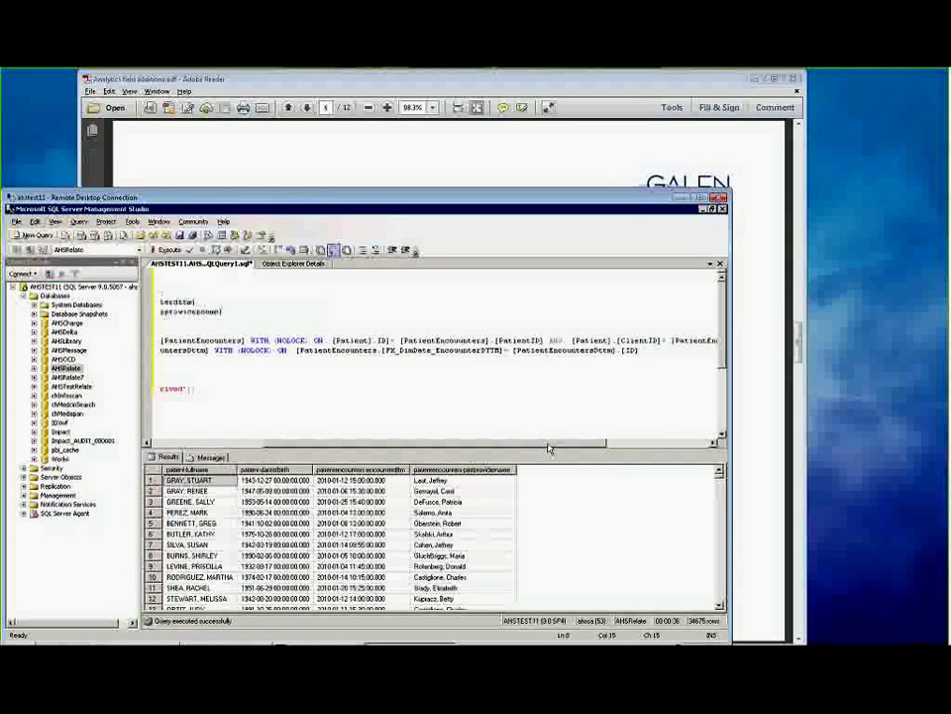
{"action": "left_click_drag", "start_coordinate": [549, 448], "coordinate": [618, 454]}
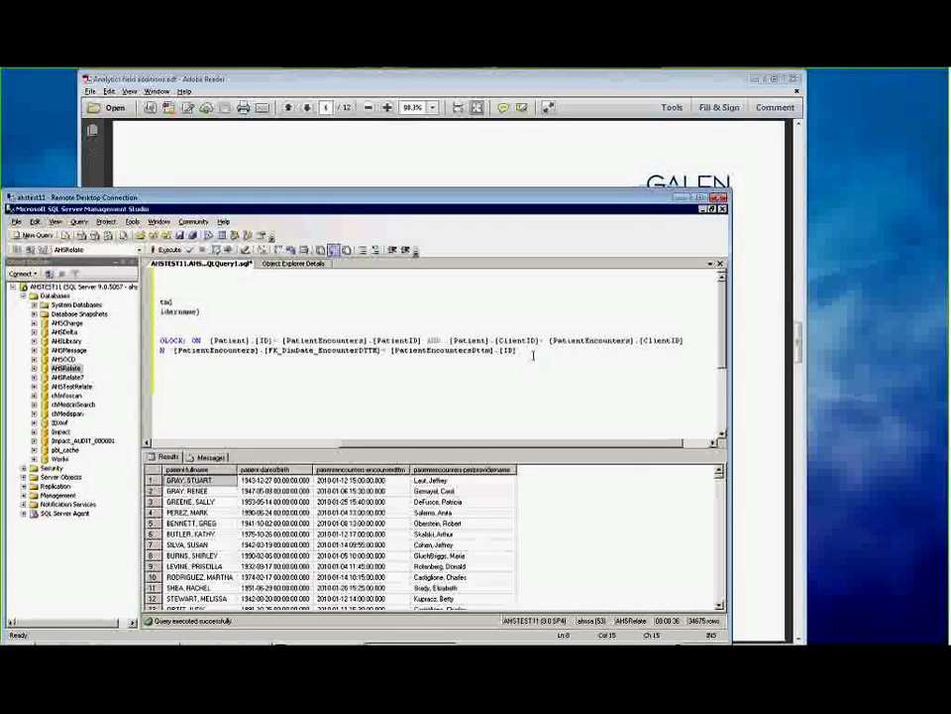
{"action": "left_click_drag", "start_coordinate": [541, 444], "coordinate": [305, 434]}
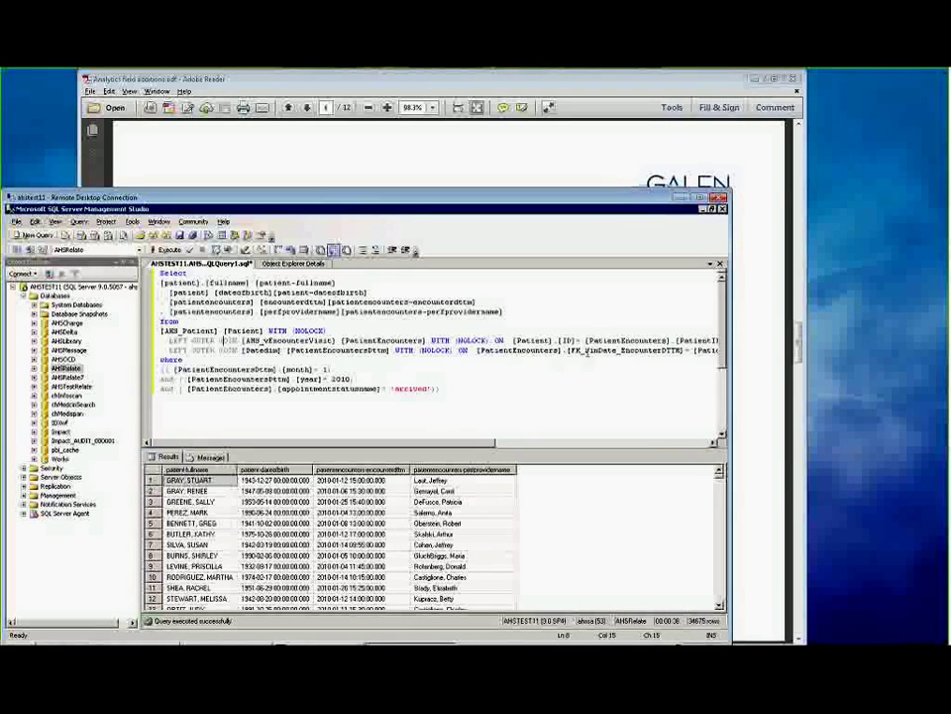
{"action": "left_click", "coordinate": [518, 444]}
{"action": "left_click", "coordinate": [517, 445]}
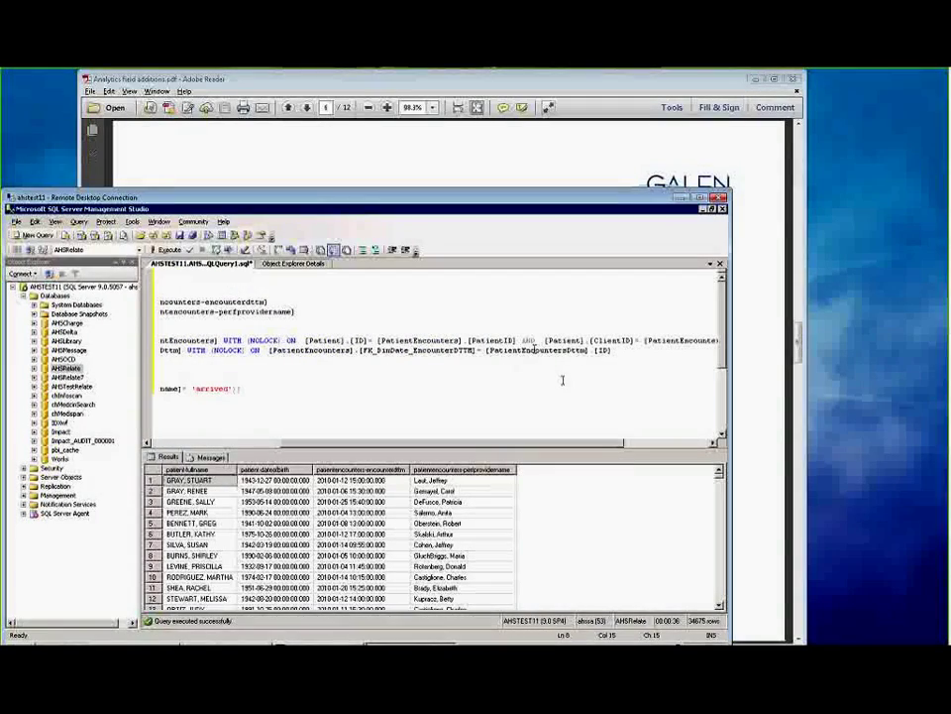
{"action": "left_click_drag", "start_coordinate": [545, 449], "coordinate": [396, 442]}
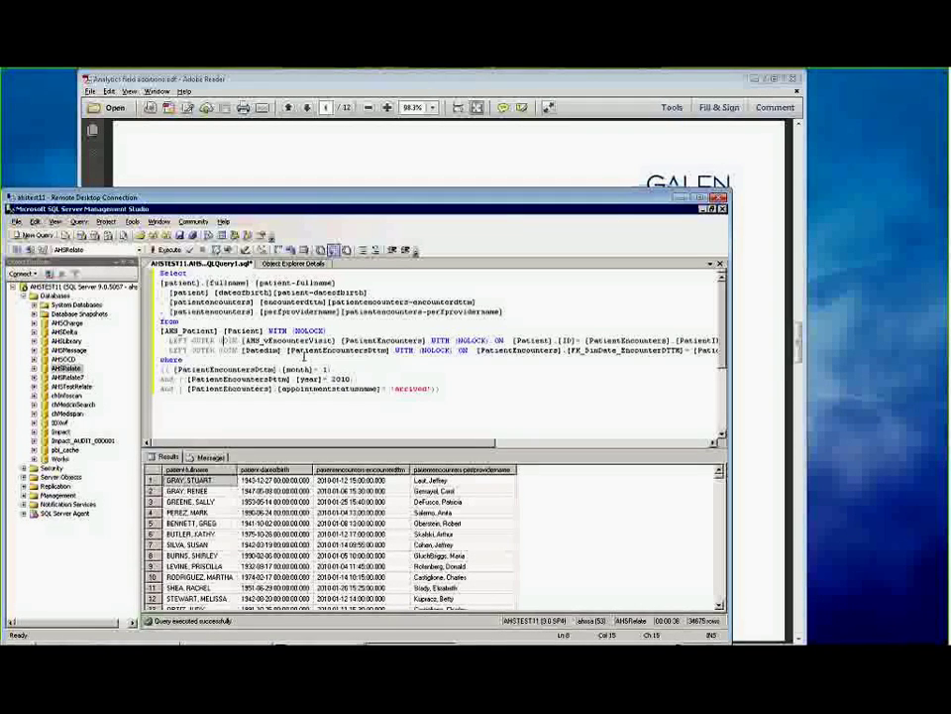
- View the Creating SQL Expressions slide, then add a blank line after the query's last condition
{"action": "left_click", "coordinate": [448, 155]}
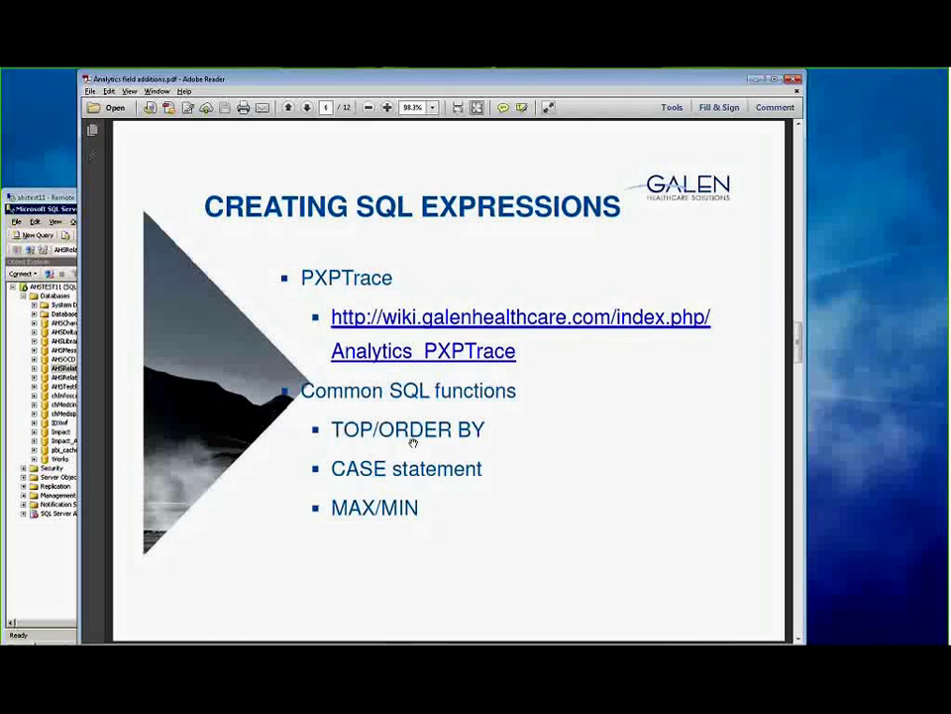
{"action": "left_click", "coordinate": [71, 558]}
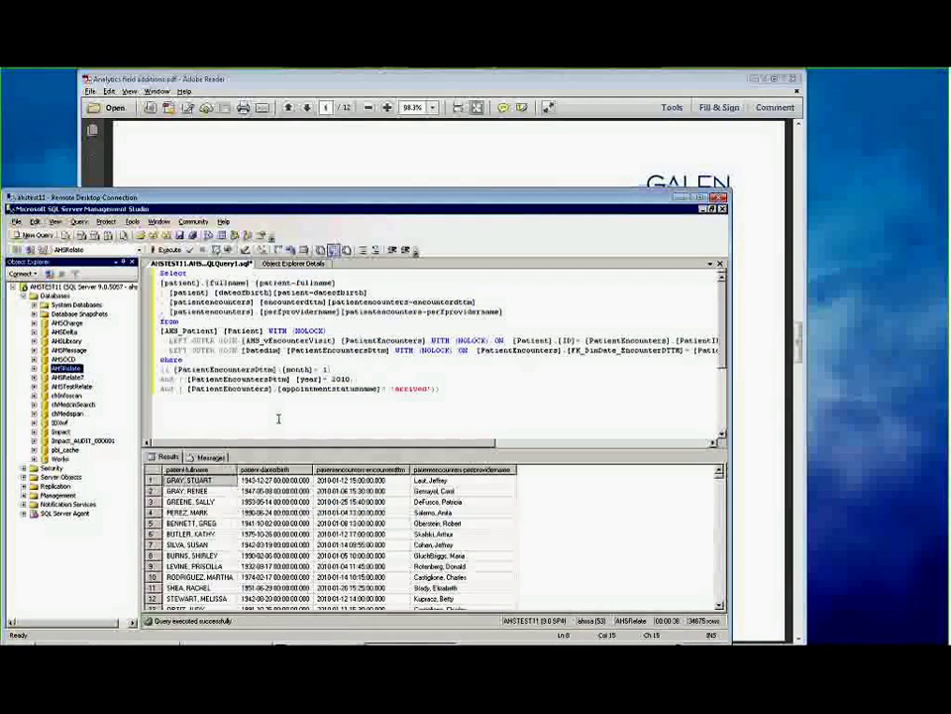
{"action": "left_click", "coordinate": [442, 388]}
{"action": "key", "text": "Return"}
{"action": "key", "text": "Return"}
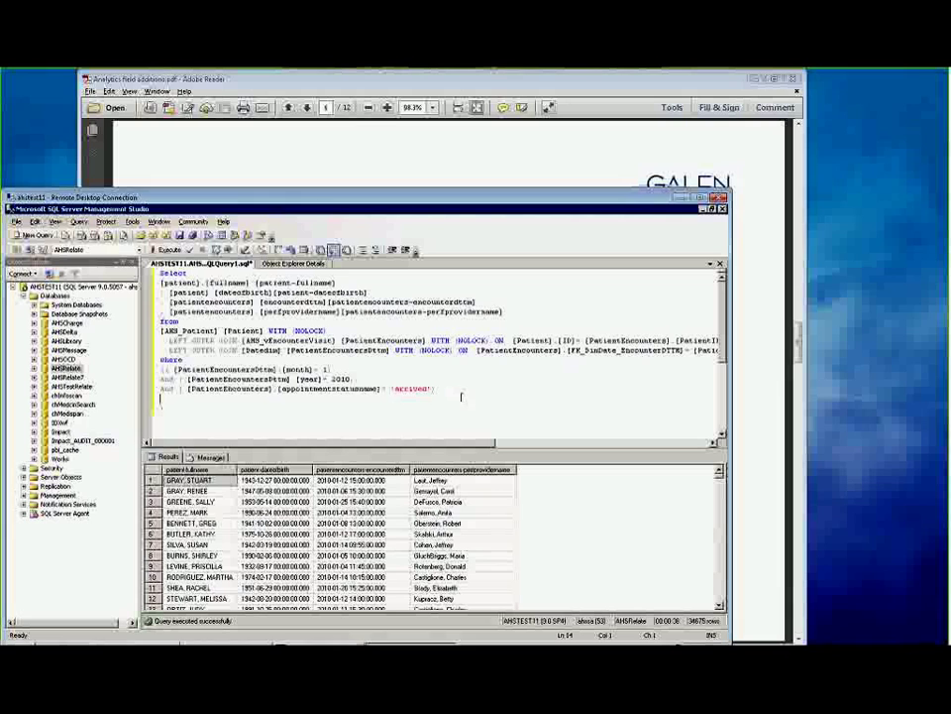
- Add an And [Patient].[ID] condition for one patient's ID and rerun the query
{"action": "type", "text": "[Pati"}
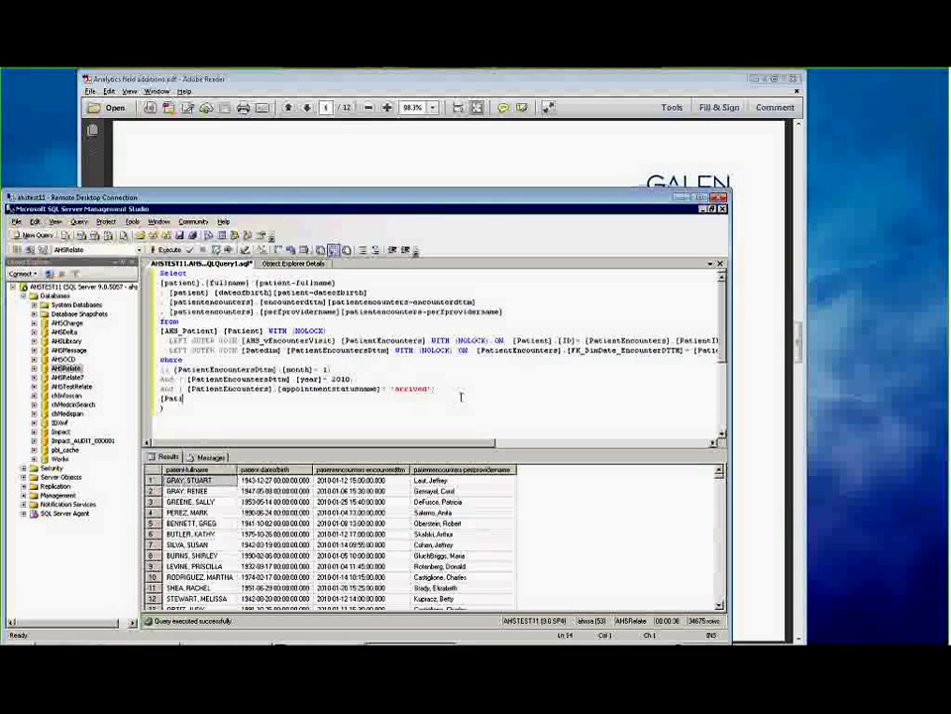
{"action": "key", "text": "BackSpace"}
{"action": "key", "text": "BackSpace"}
{"action": "key", "text": "BackSpace"}
{"action": "key", "text": "BackSpace"}
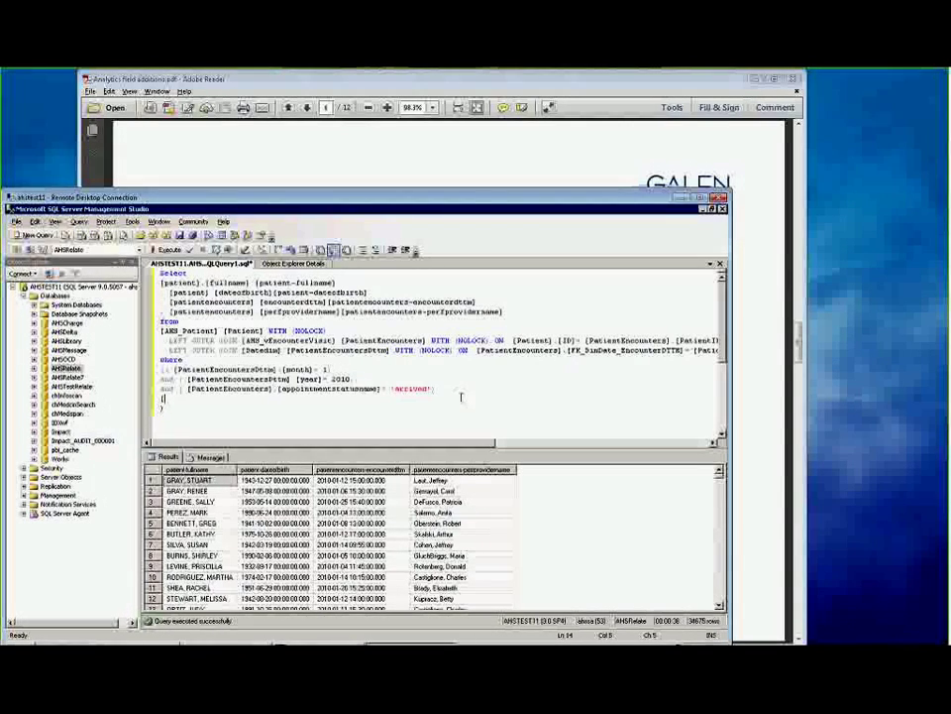
{"action": "key", "text": "BackSpace"}
{"action": "type", "text": "And ["}
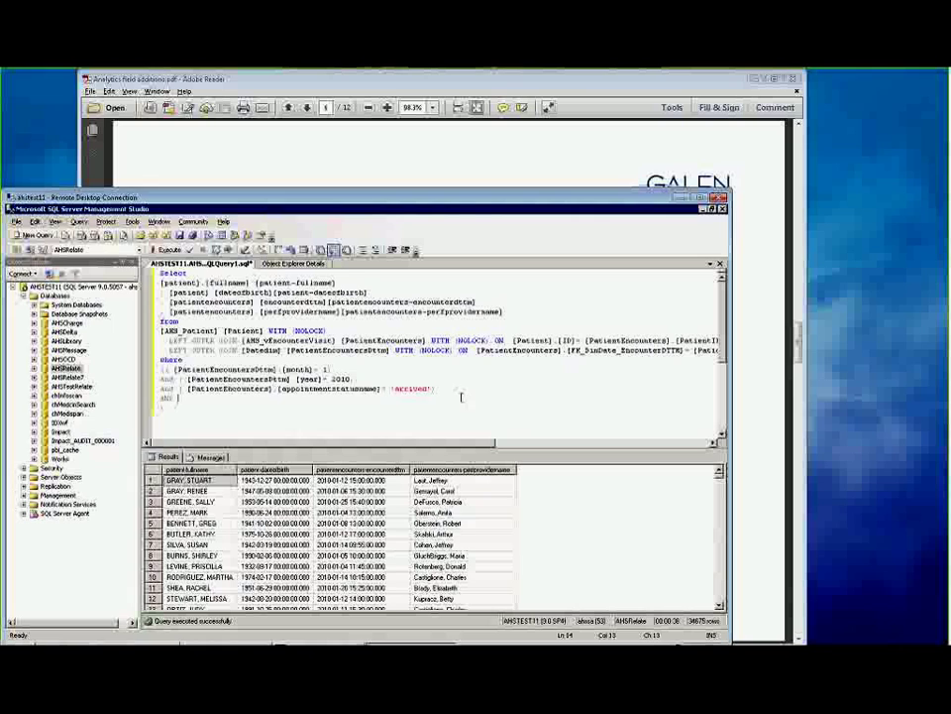
{"action": "type", "text": "Patient].[ID] = "}
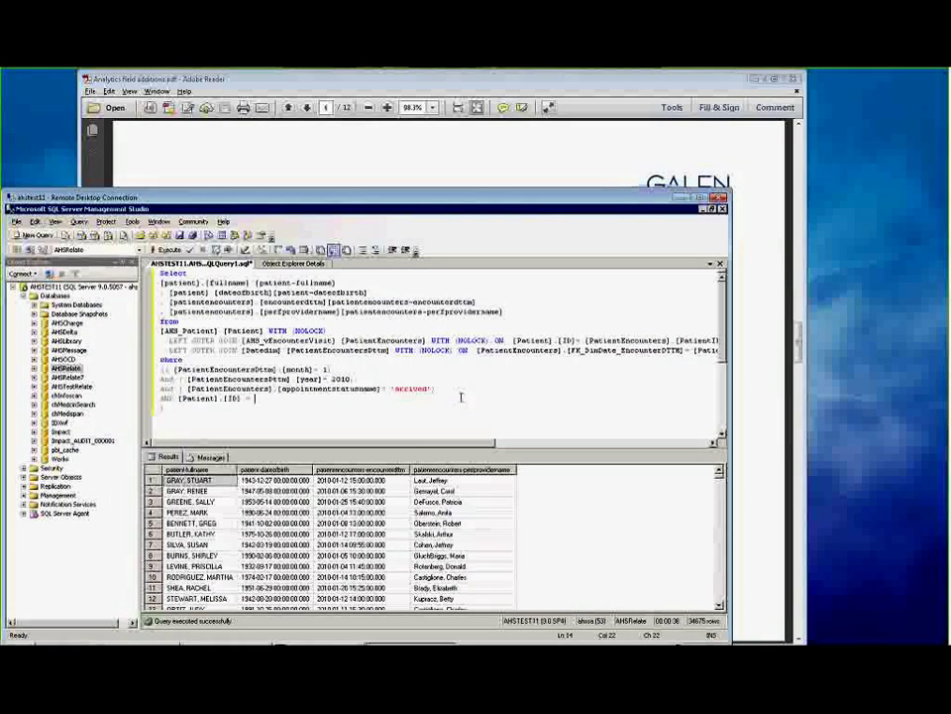
{"action": "type", "text": "431"}
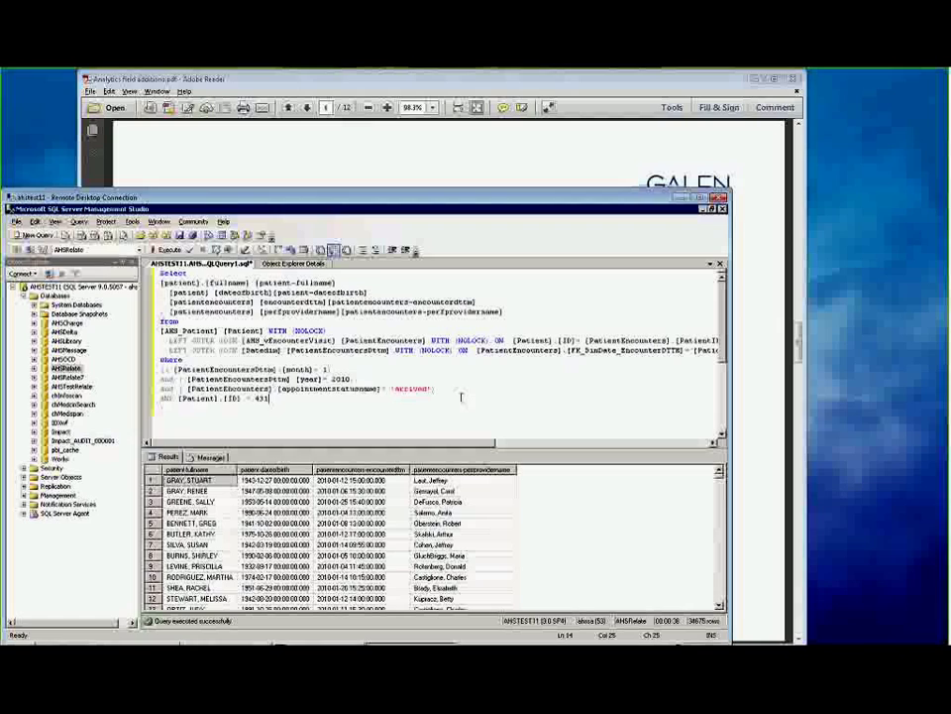
{"action": "type", "text": "643"}
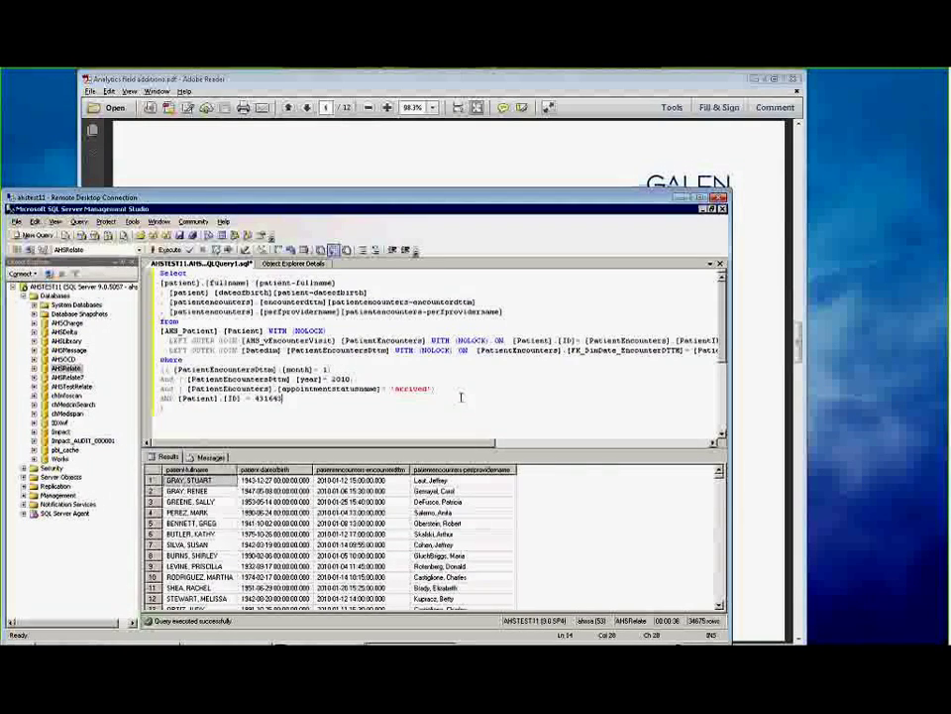
{"action": "key", "text": "F5"}
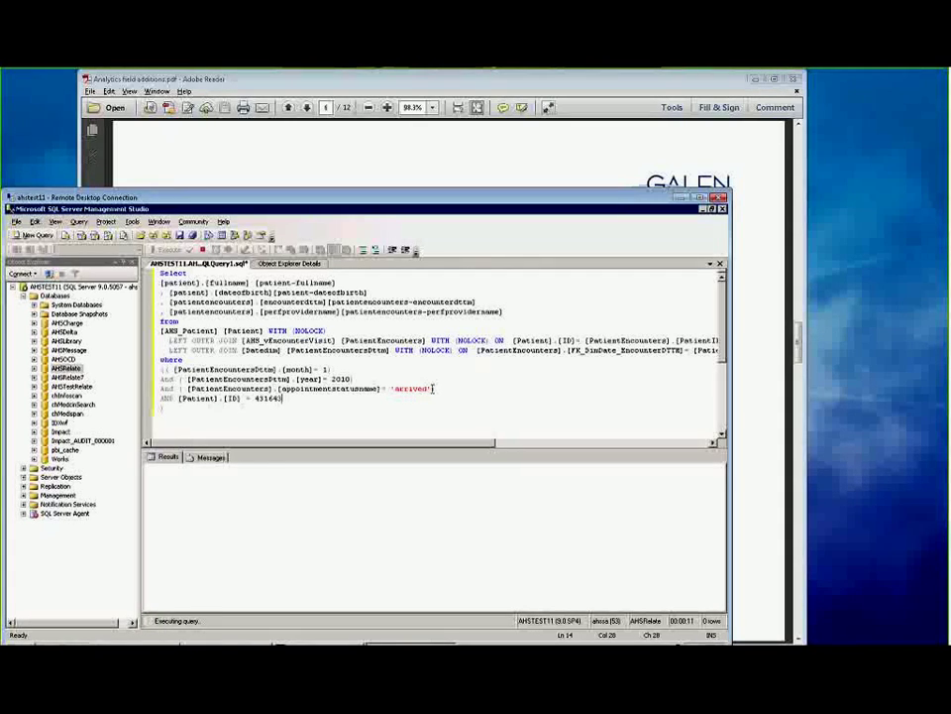
{"action": "left_click", "coordinate": [467, 172]}
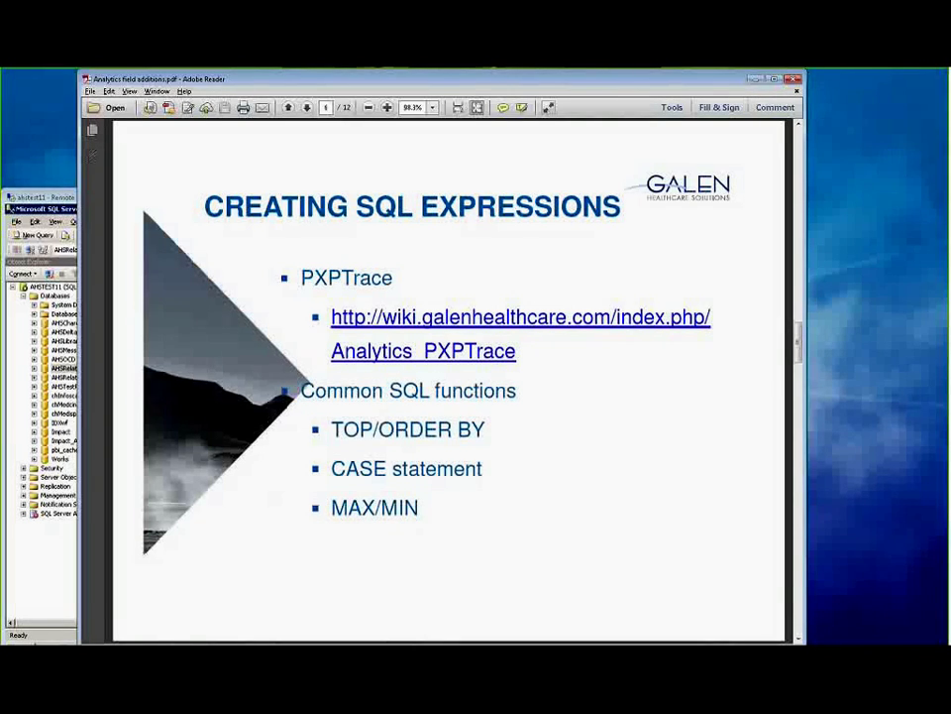
- Return to Management Studio to see the patient's 13 encounter rows
{"action": "left_click", "coordinate": [56, 561]}
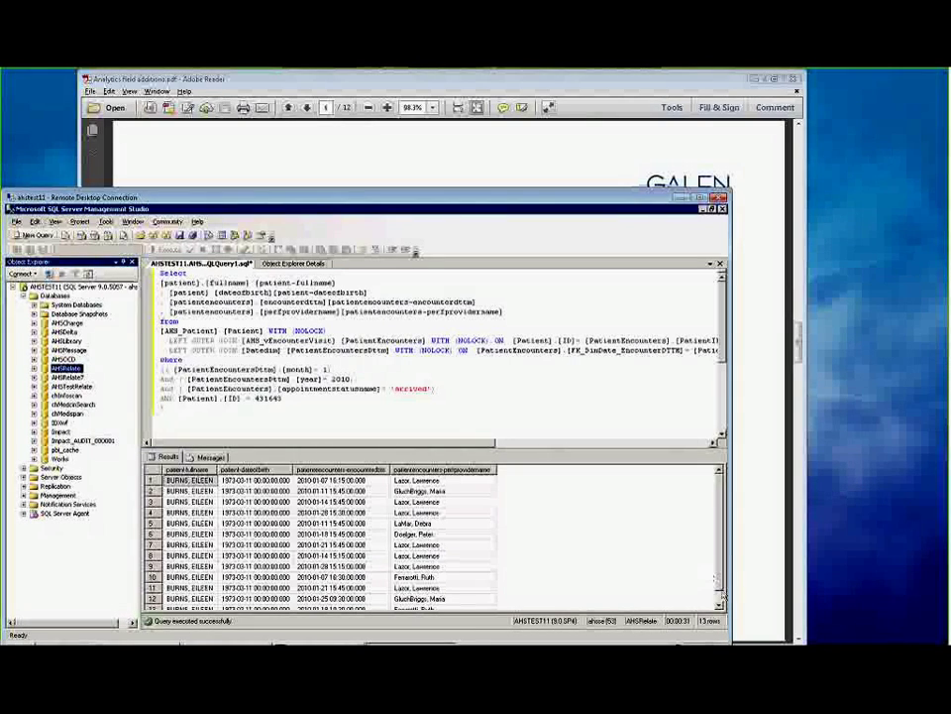
- Enlarge the results grid to show all 13 encounters, then add top 1 after Select
{"action": "left_click", "coordinate": [520, 448]}
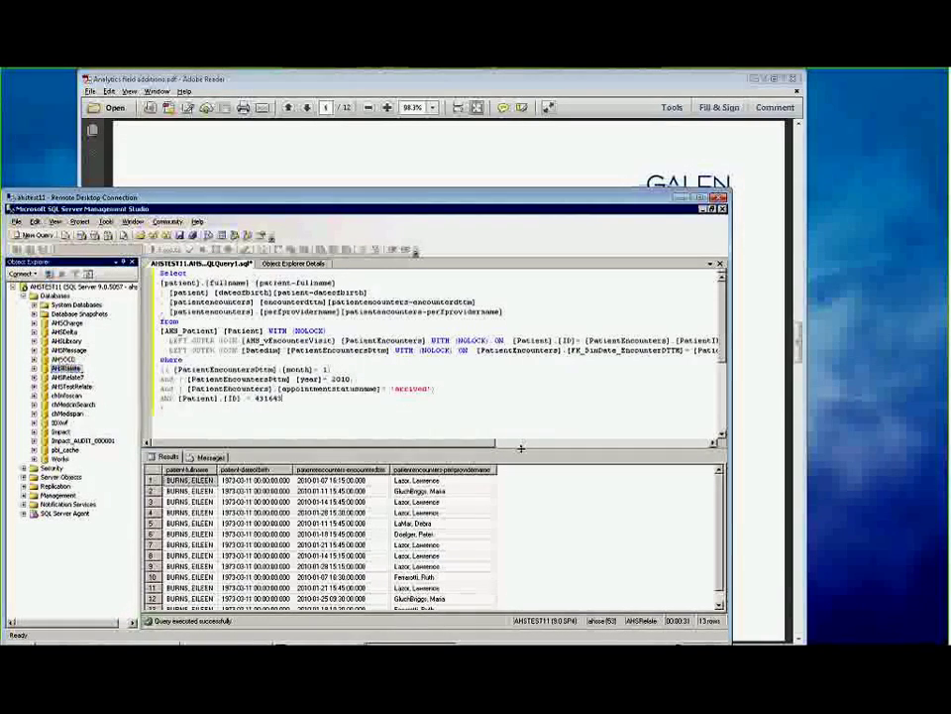
{"action": "left_click_drag", "start_coordinate": [520, 448], "coordinate": [520, 433]}
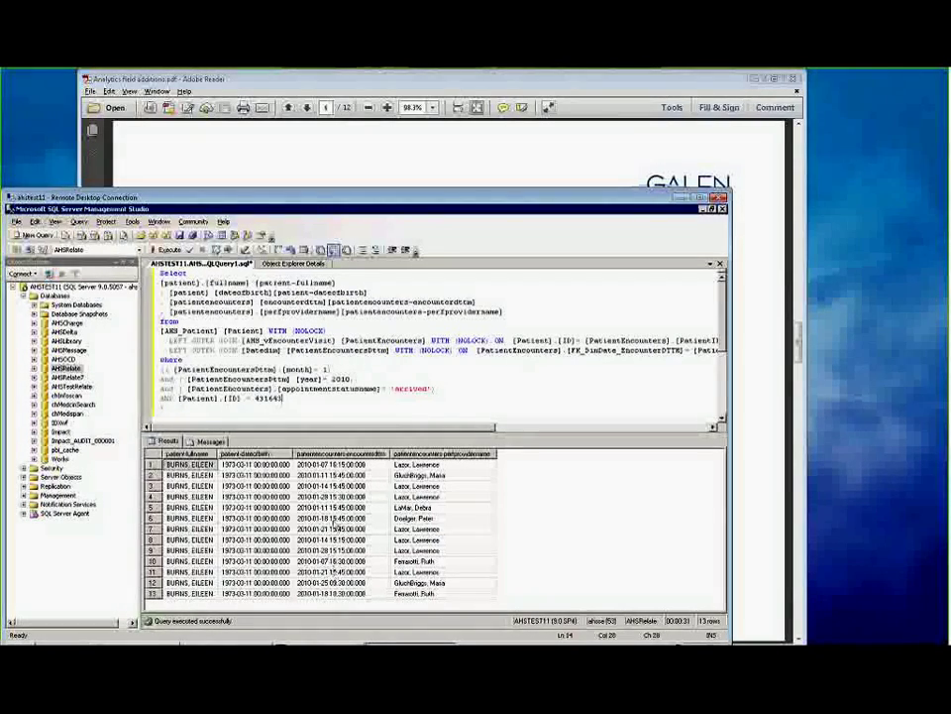
{"action": "left_click", "coordinate": [330, 497]}
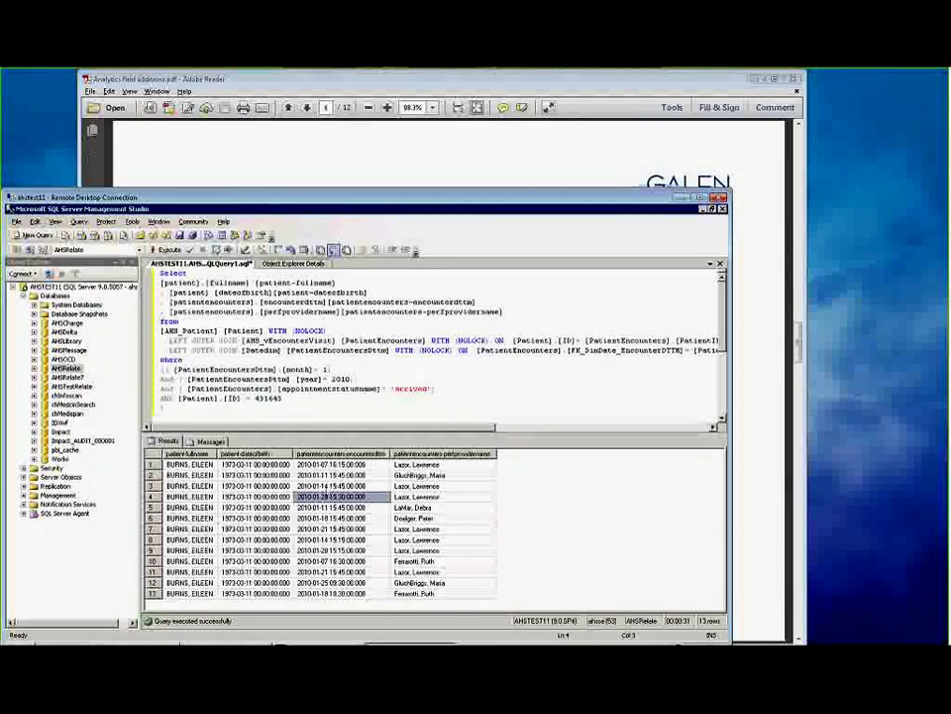
{"action": "left_click", "coordinate": [192, 273]}
{"action": "type", "text": "top 1"}
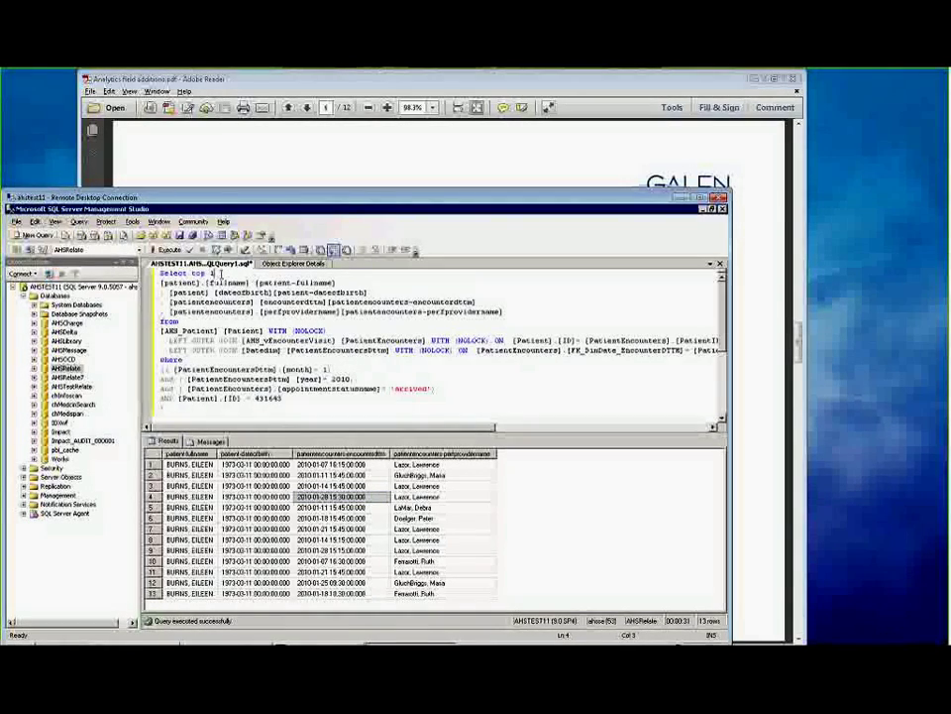
- Add an ORDER BY on the copied encounter date column, descending, and run the query
{"action": "left_click", "coordinate": [182, 418]}
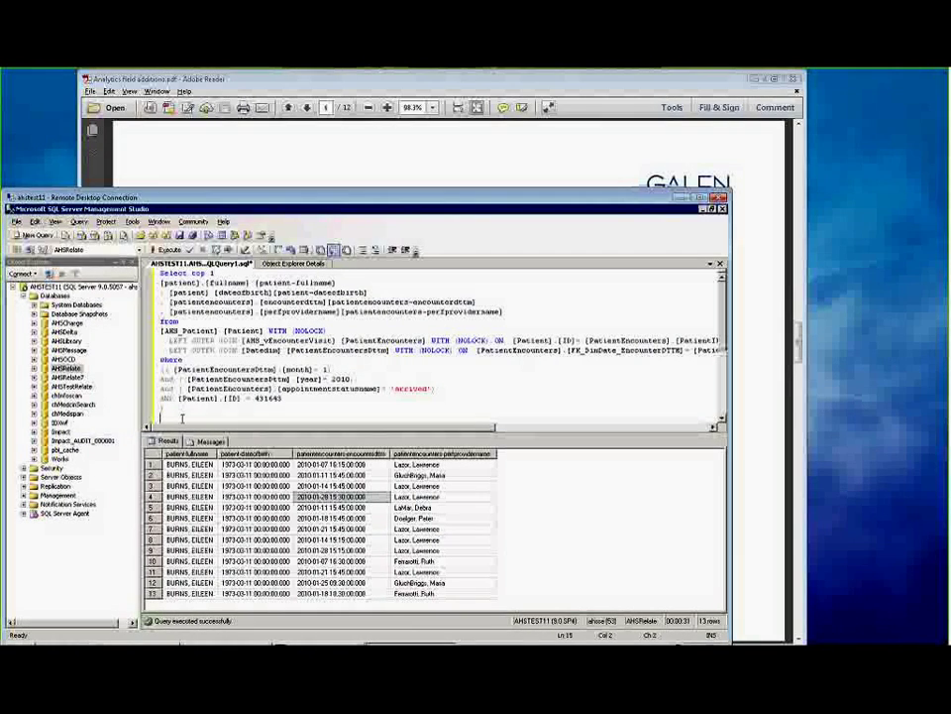
{"action": "type", "text": "order by"}
{"action": "left_click", "coordinate": [182, 417]}
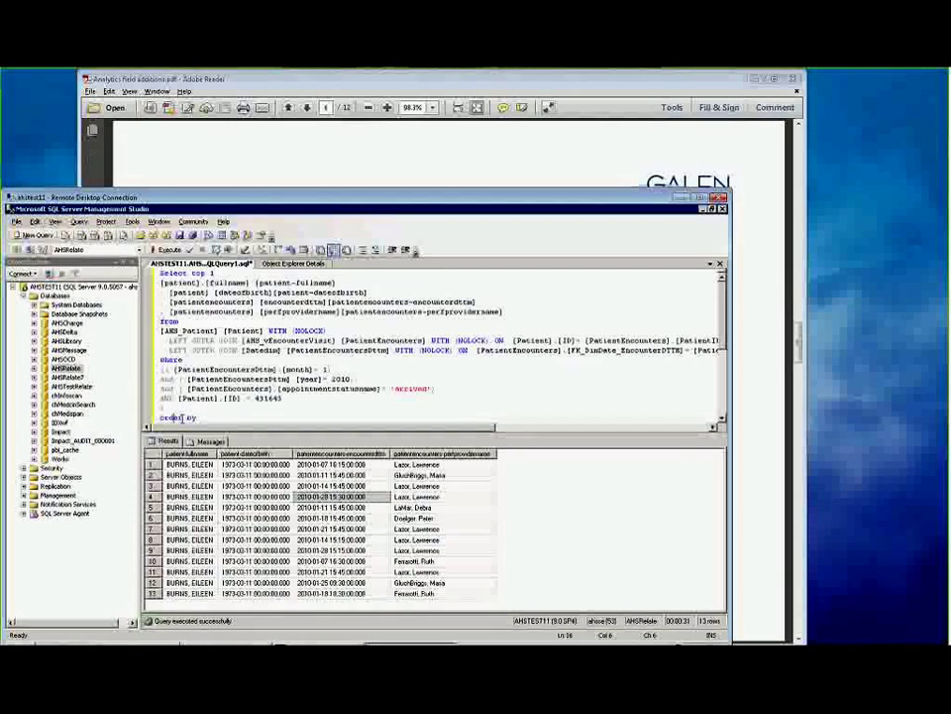
{"action": "left_click", "coordinate": [208, 417]}
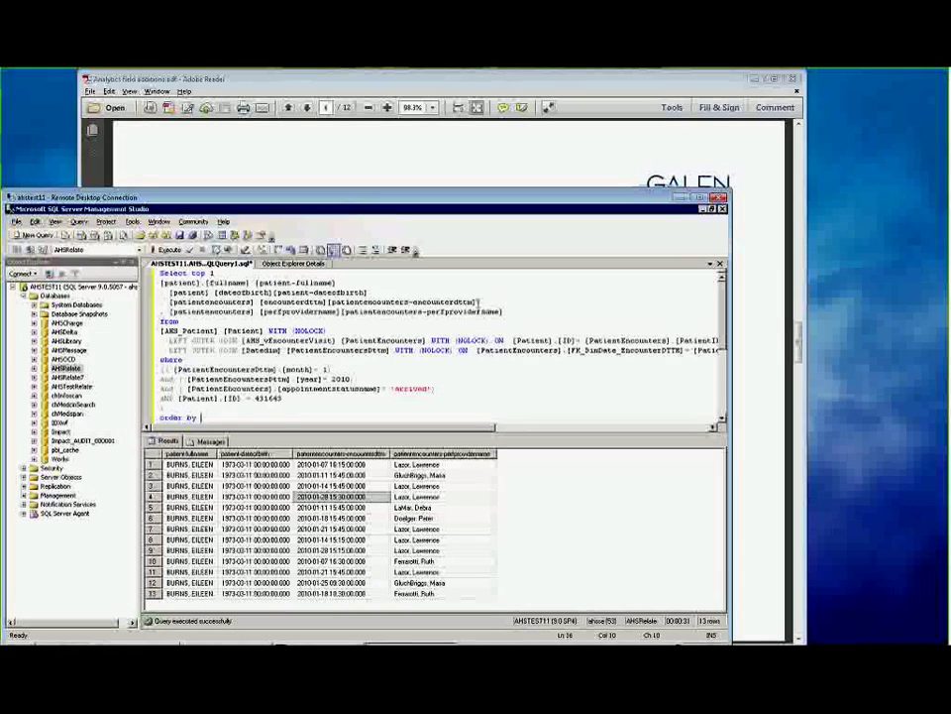
{"action": "left_click_drag", "start_coordinate": [476, 301], "coordinate": [170, 302]}
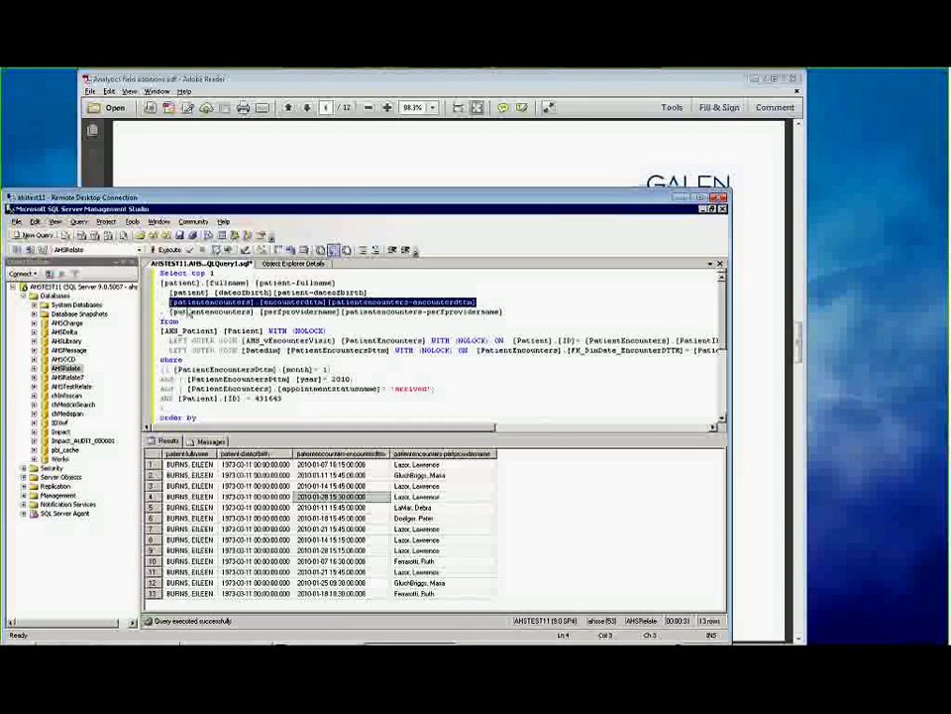
{"action": "key", "text": "ctrl+c"}
{"action": "left_click", "coordinate": [203, 418]}
{"action": "key", "text": "ctrl+v"}
{"action": "type", "text": "desc"}
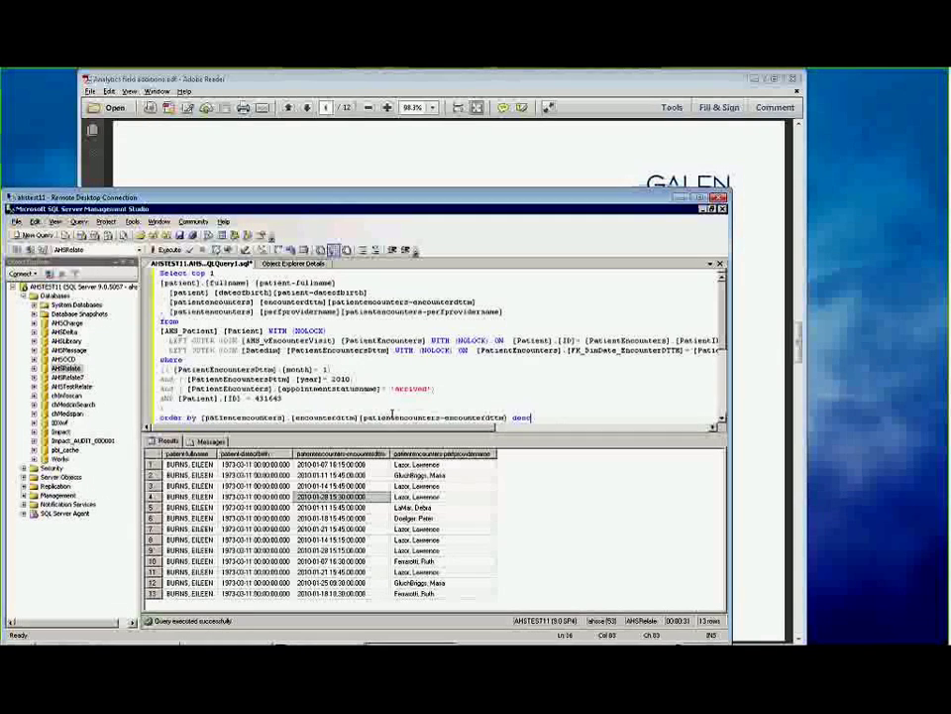
{"action": "key", "text": "F5"}
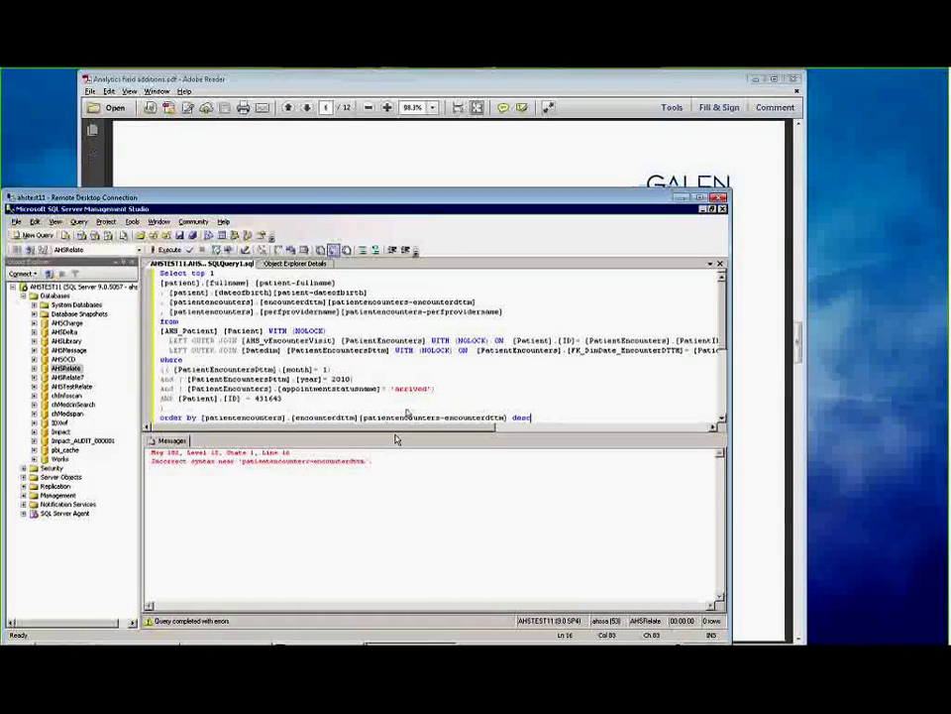
- Replace the sort column with its encounterdttm alias and rerun the query successfully
{"action": "left_click", "coordinate": [406, 407]}
{"action": "left_click_drag", "start_coordinate": [360, 418], "coordinate": [208, 412]}
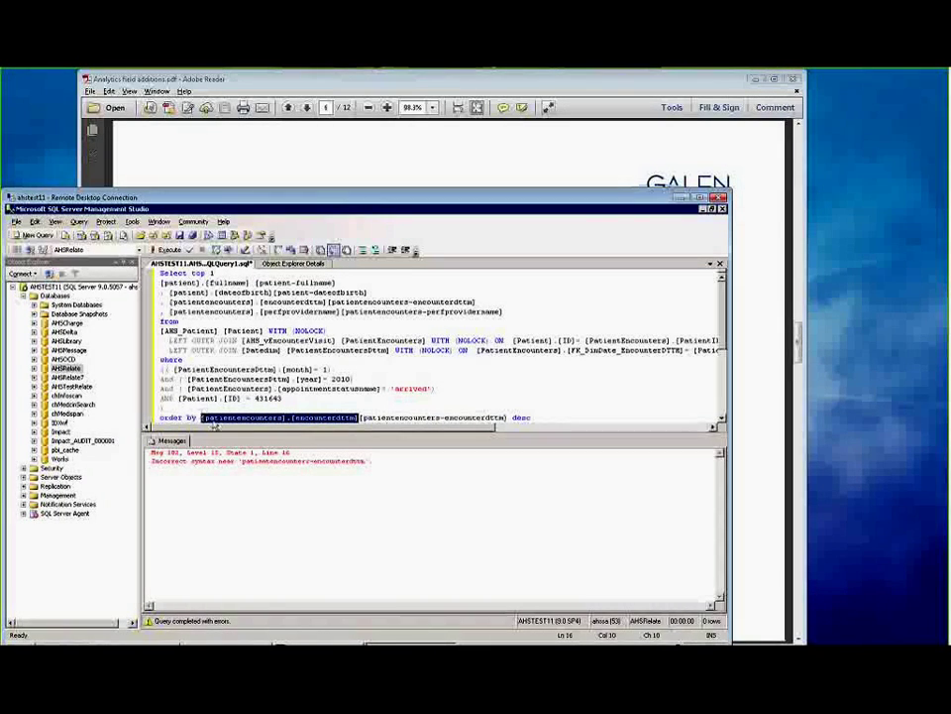
{"action": "key", "text": "ctrl+v"}
{"action": "key", "text": "F5"}
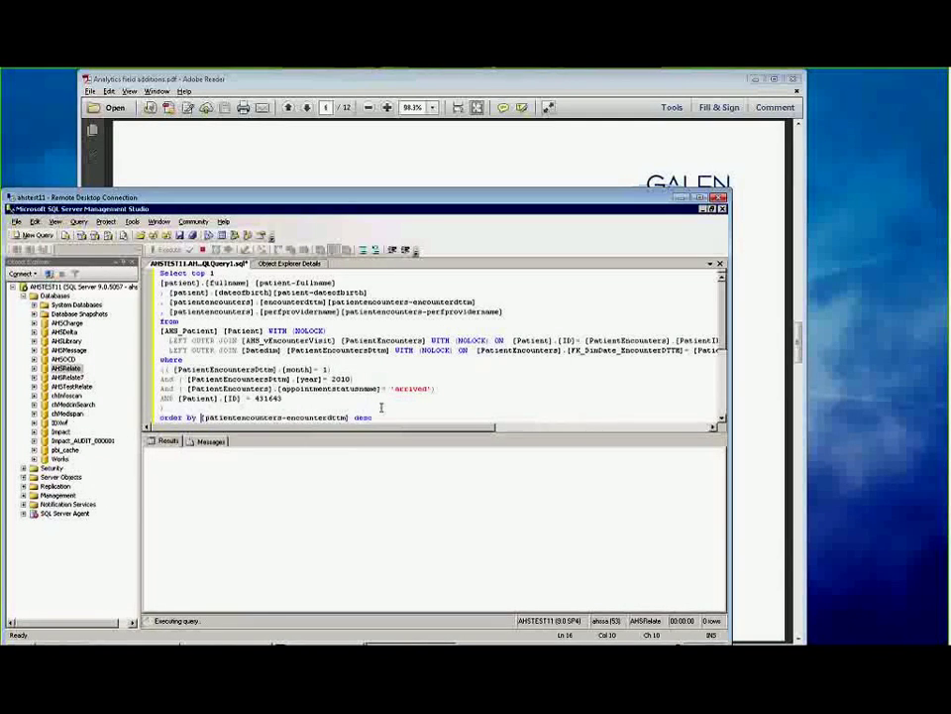
{"action": "left_click", "coordinate": [486, 302]}
{"action": "left_click", "coordinate": [385, 418]}
{"action": "key", "text": "Return"}
{"action": "key", "text": "Return"}
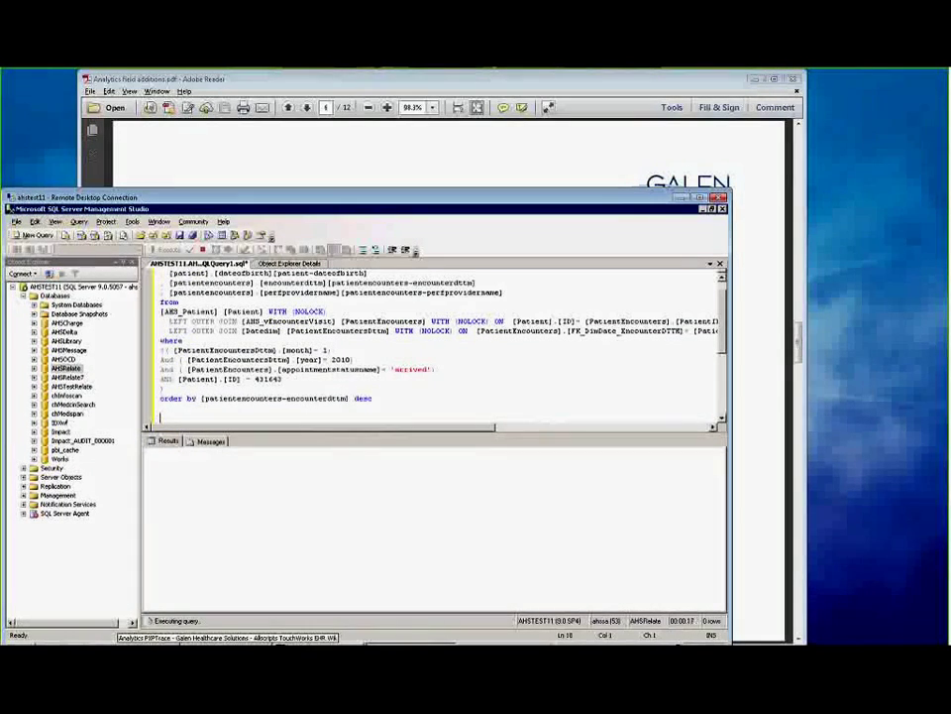
{"action": "left_click", "coordinate": [378, 637]}
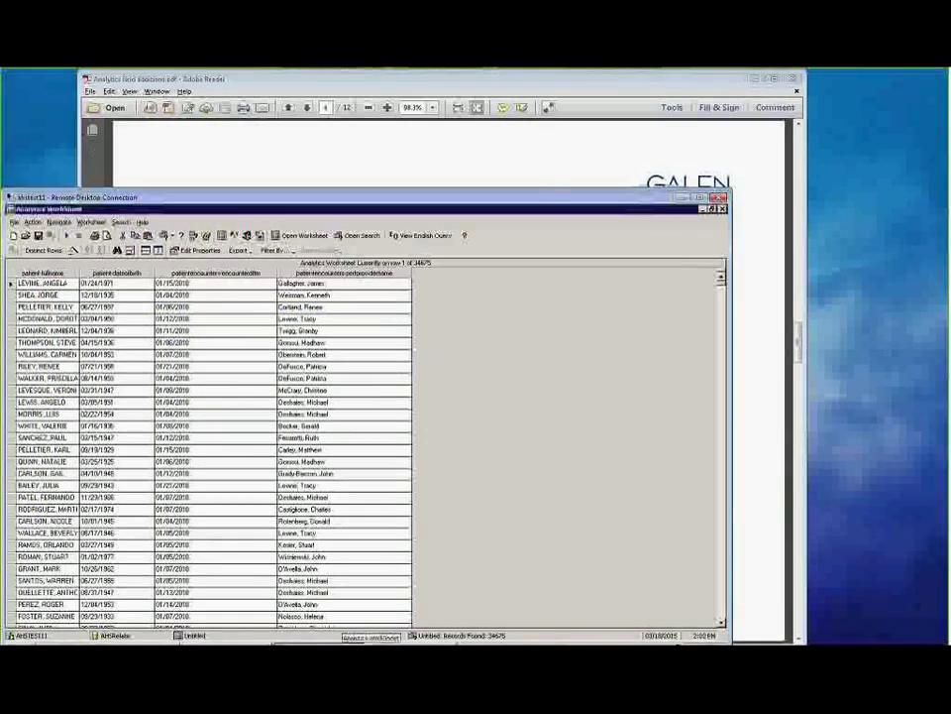
- Open MostRecentEncounterInfo.sql from the Custom SQL fields folder and select its MAX encounter-date query
{"action": "left_click", "coordinate": [378, 637]}
{"action": "double_click", "coordinate": [67, 307]}
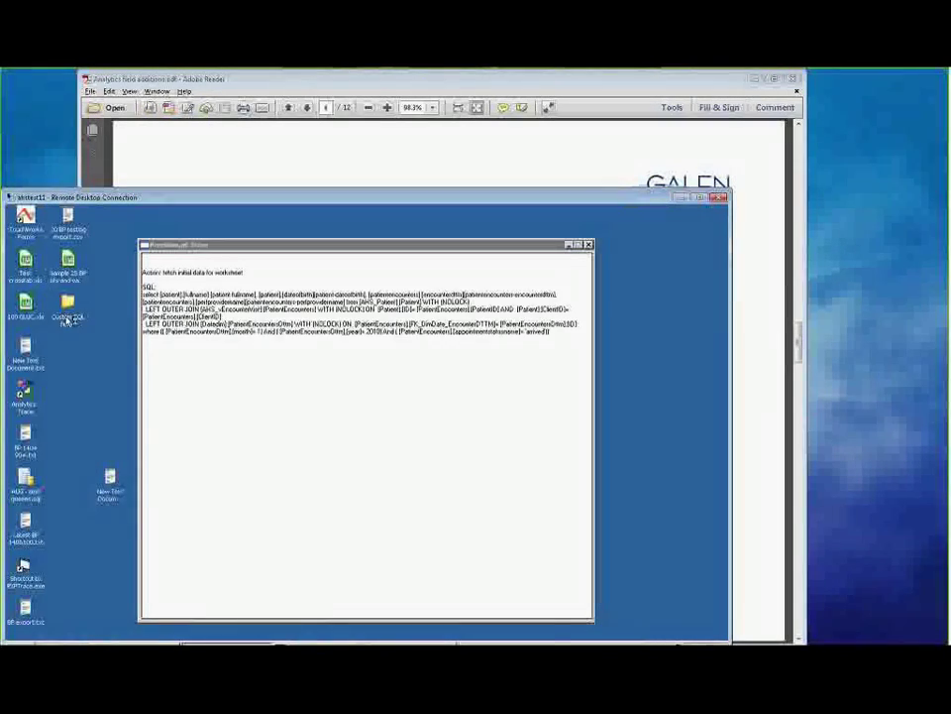
{"action": "left_click", "coordinate": [259, 371]}
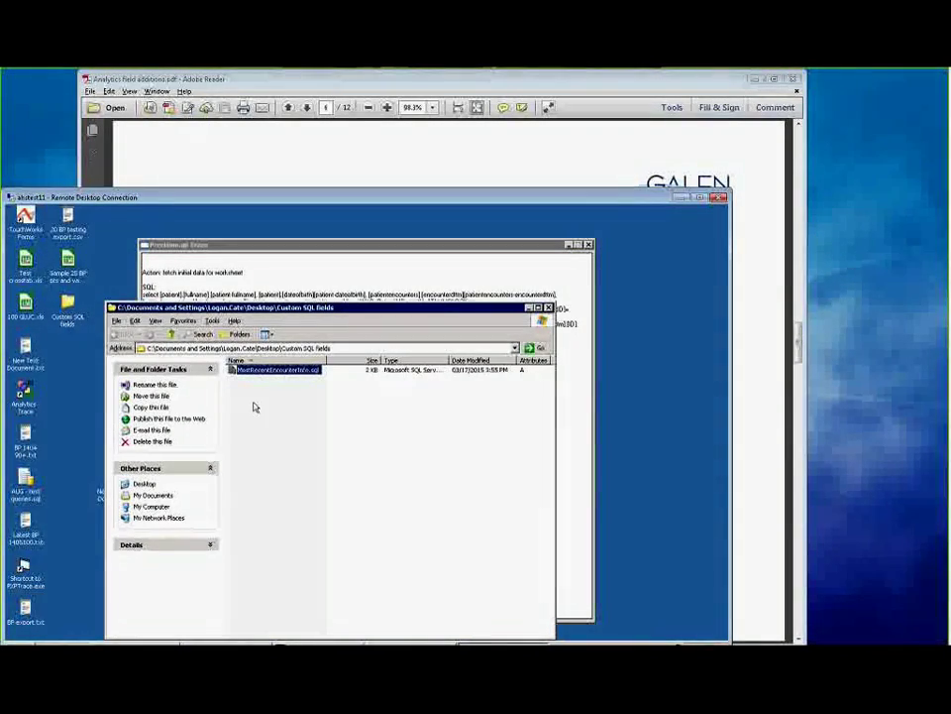
{"action": "key", "text": "Return"}
{"action": "left_click_drag", "start_coordinate": [280, 522], "coordinate": [169, 446]}
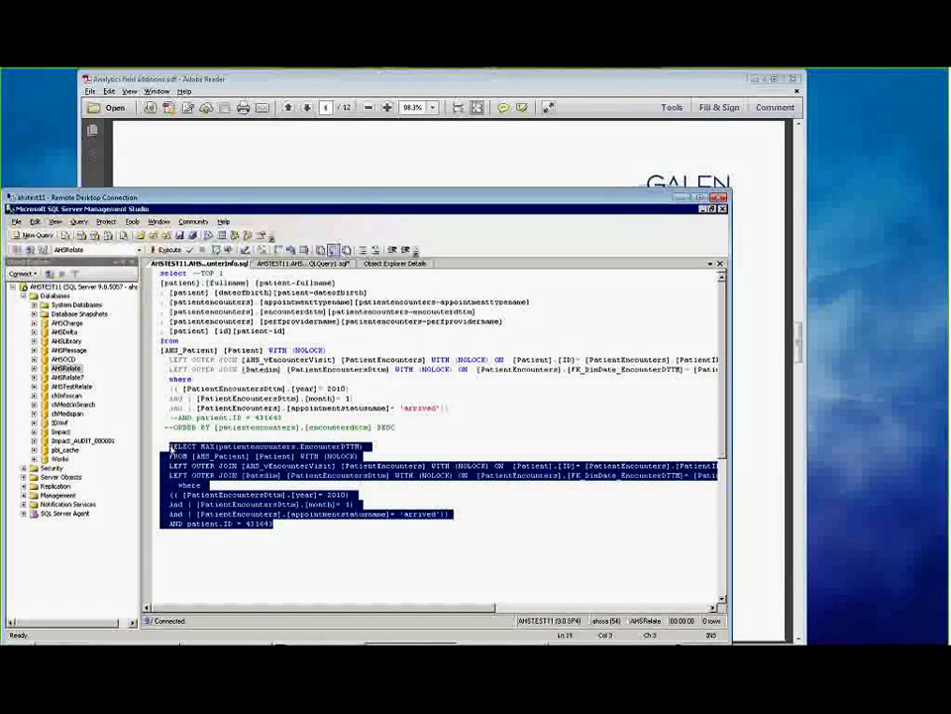
{"action": "key", "text": "ctrl+Tab"}
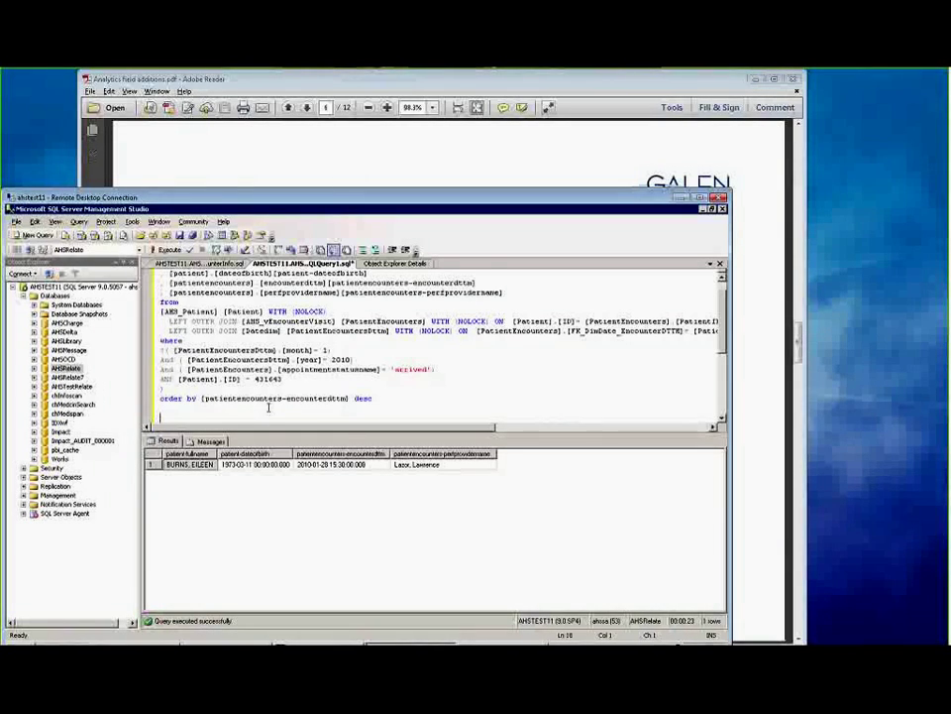
- Paste the MAX encounter-date query below the TOP 1 query and run it
{"action": "key", "text": "ctrl+v"}
{"action": "left_click", "coordinate": [333, 463]}
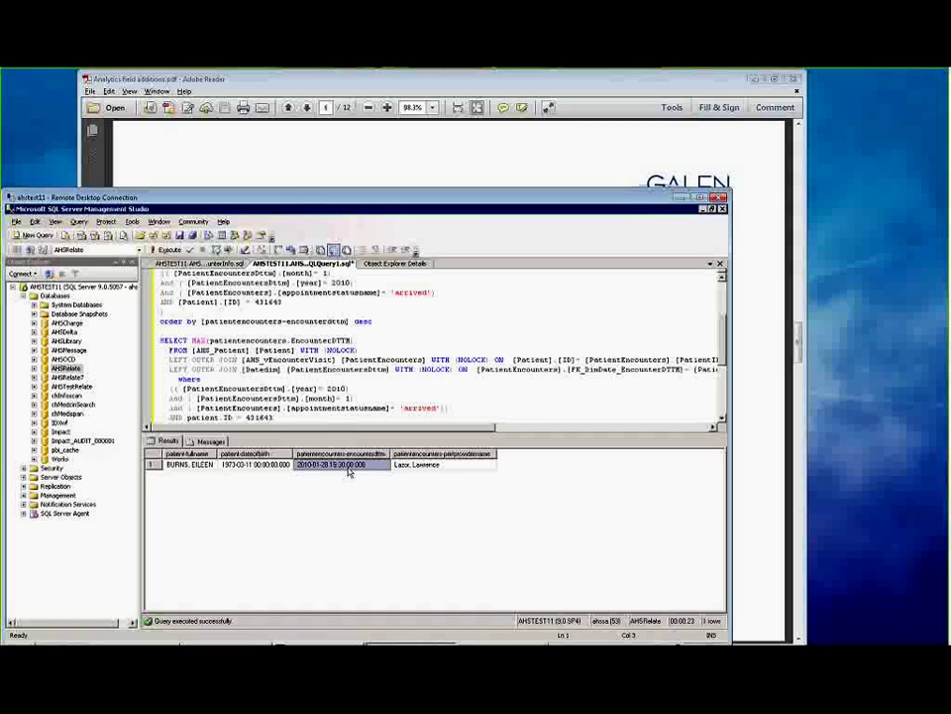
{"action": "left_click", "coordinate": [340, 413]}
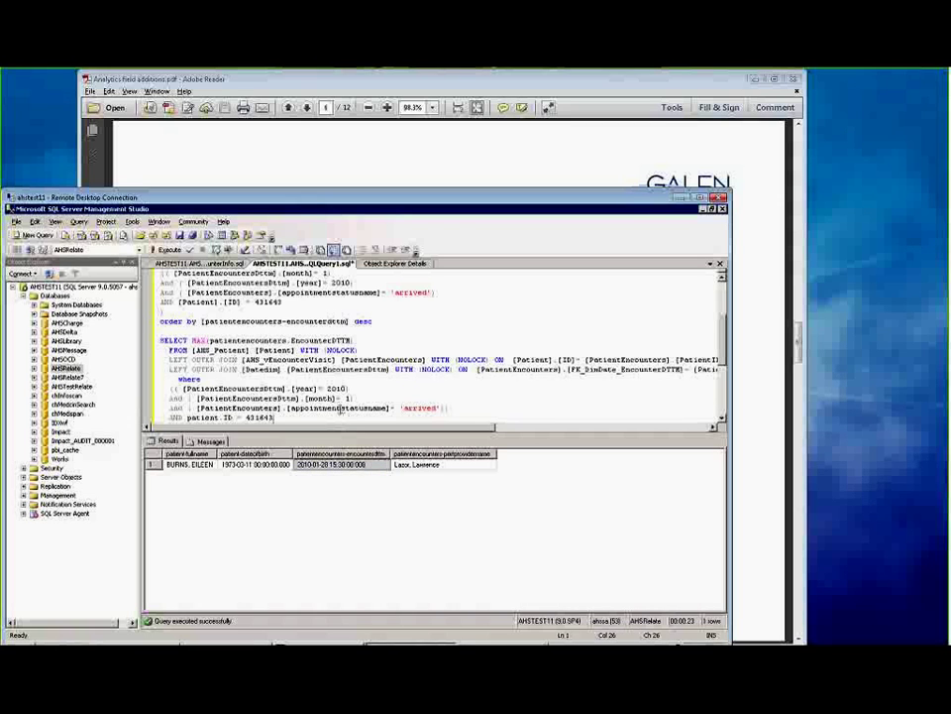
{"action": "scroll", "coordinate": [337, 391], "scroll_direction": "down", "scroll_amount": 3}
{"action": "scroll", "coordinate": [337, 389], "scroll_direction": "up", "scroll_amount": 2}
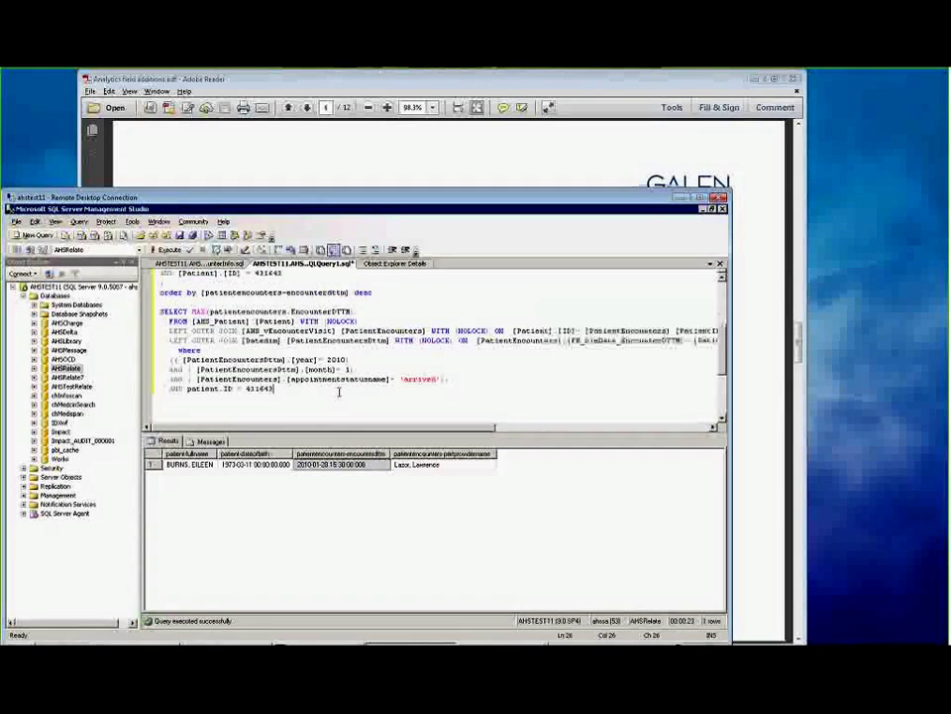
{"action": "left_click", "coordinate": [179, 302]}
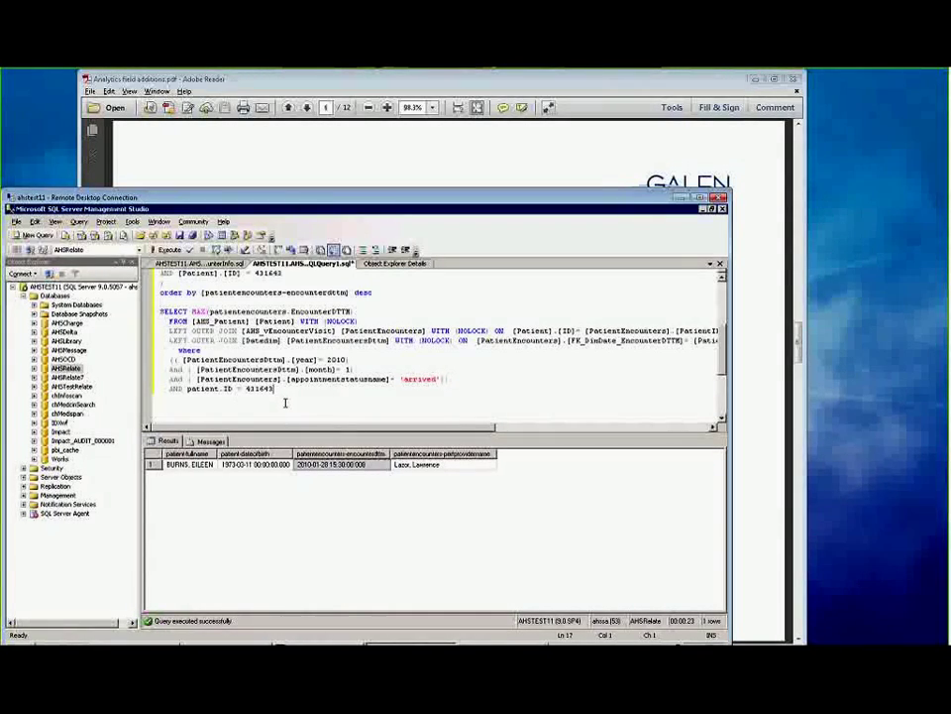
{"action": "key", "text": "F5"}
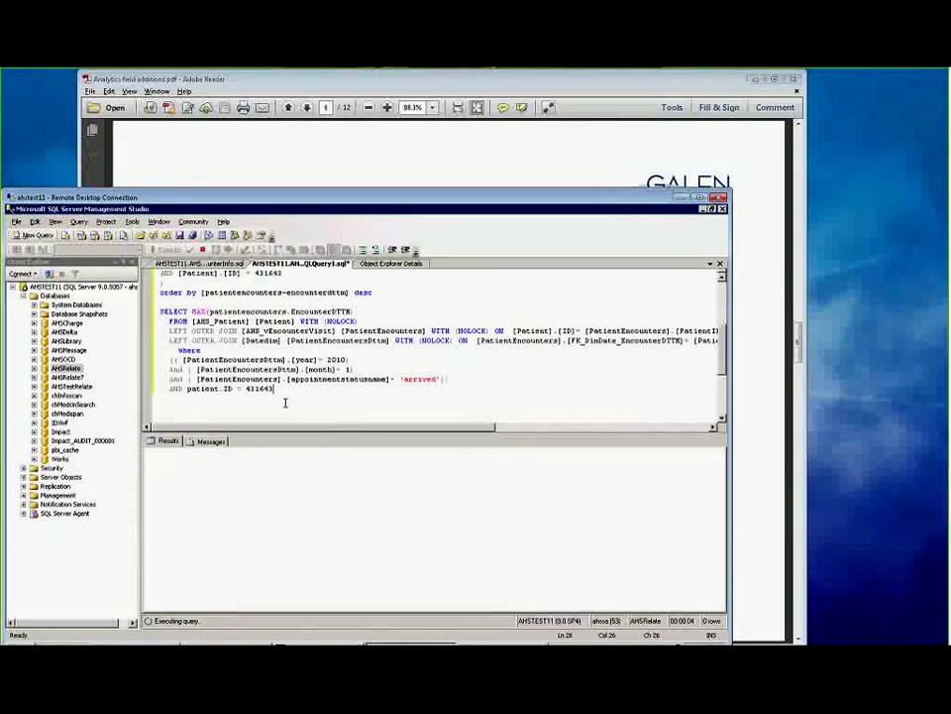
{"action": "left_click", "coordinate": [389, 173]}
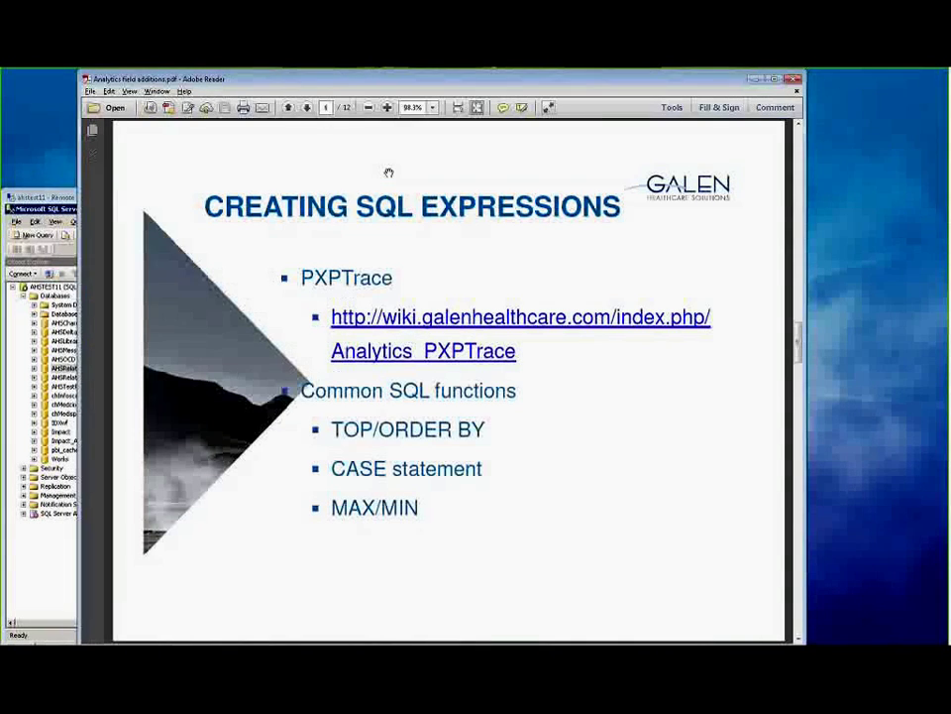
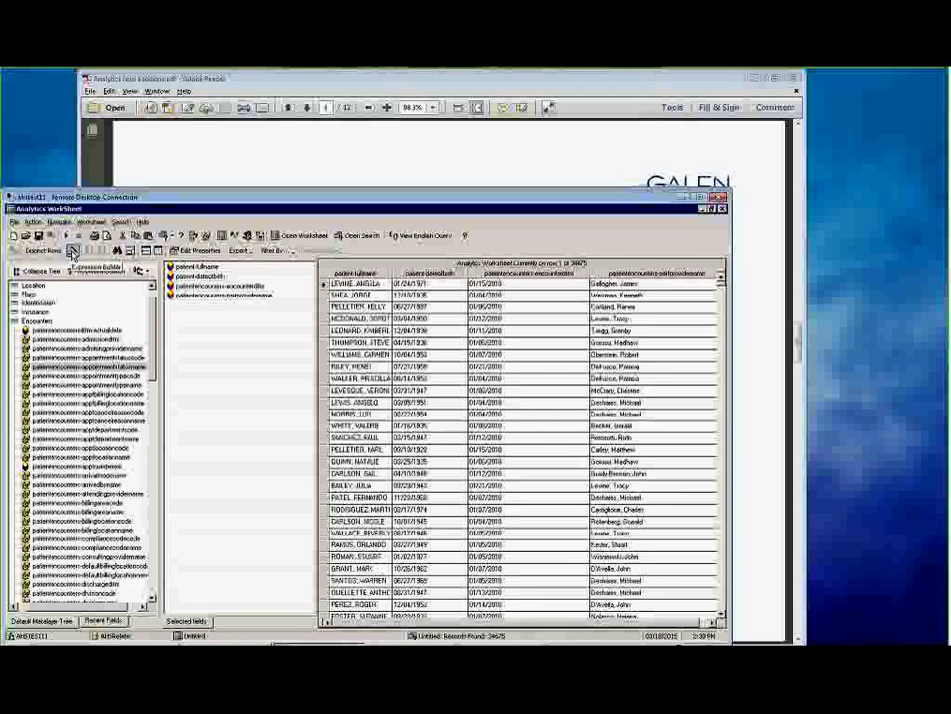
- Open an empty Expression Builder on the Analytics Worksheet and shift it slightly right
{"action": "left_click", "coordinate": [72, 252]}
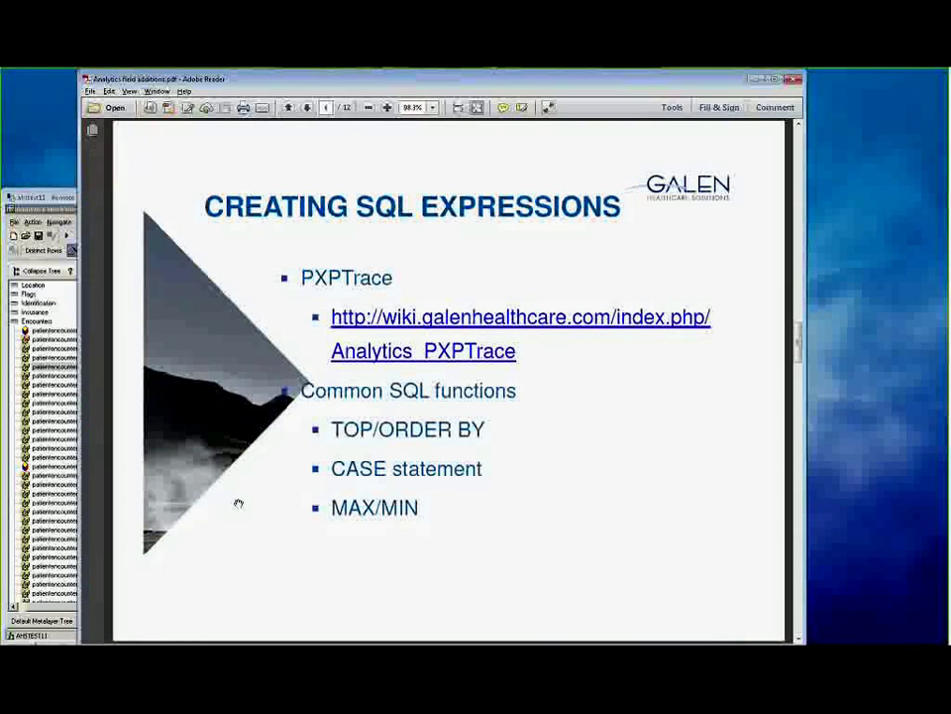
{"action": "scroll", "coordinate": [238, 503], "scroll_direction": "down", "scroll_amount": 1}
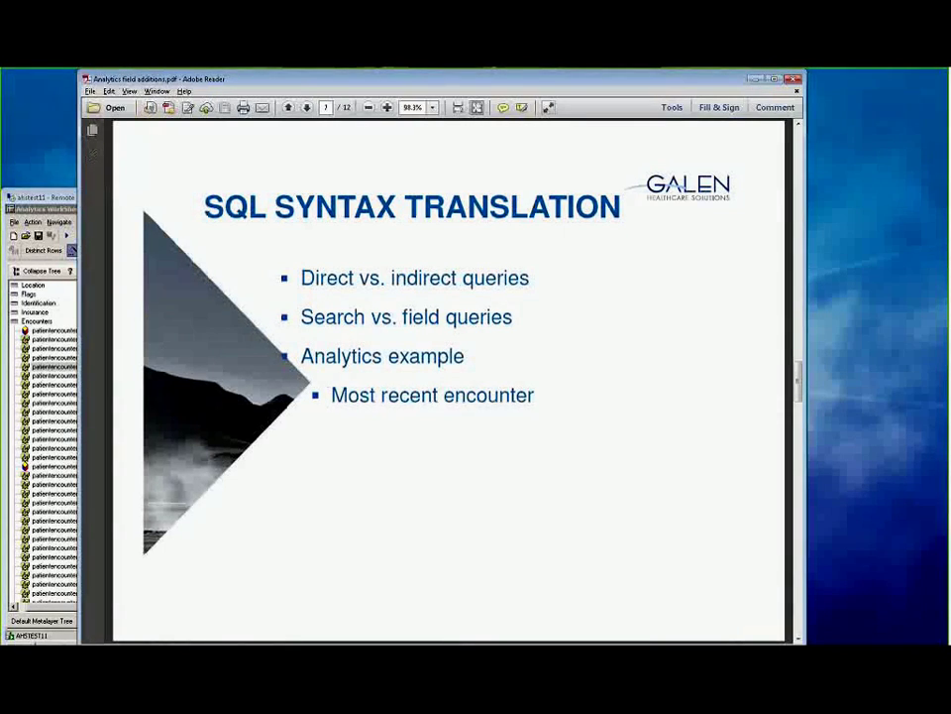
{"action": "key", "text": "alt+Tab"}
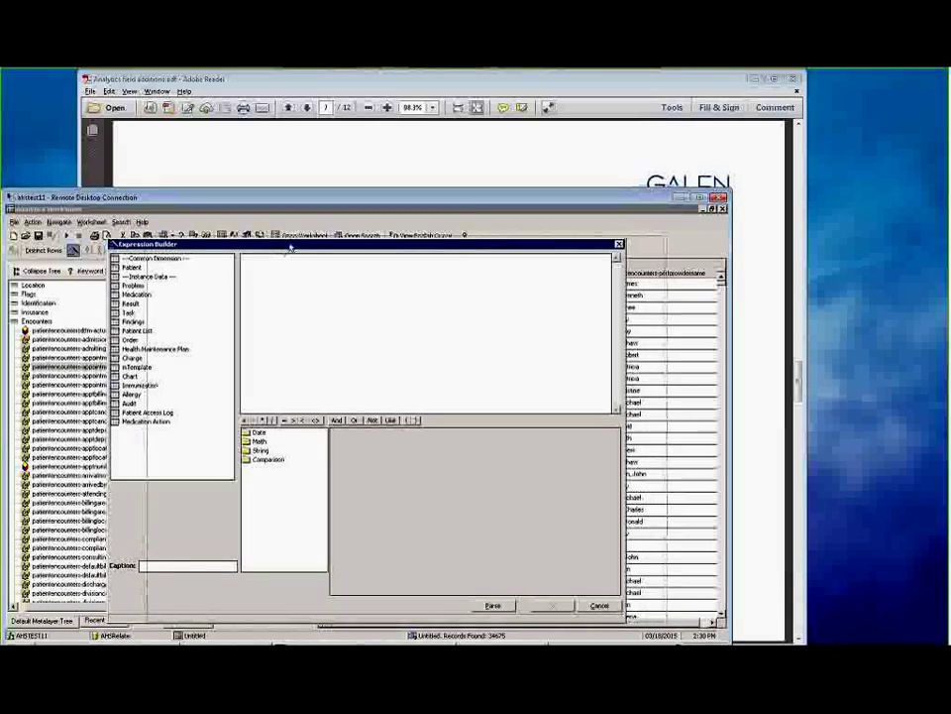
{"action": "left_click_drag", "start_coordinate": [314, 242], "coordinate": [386, 234]}
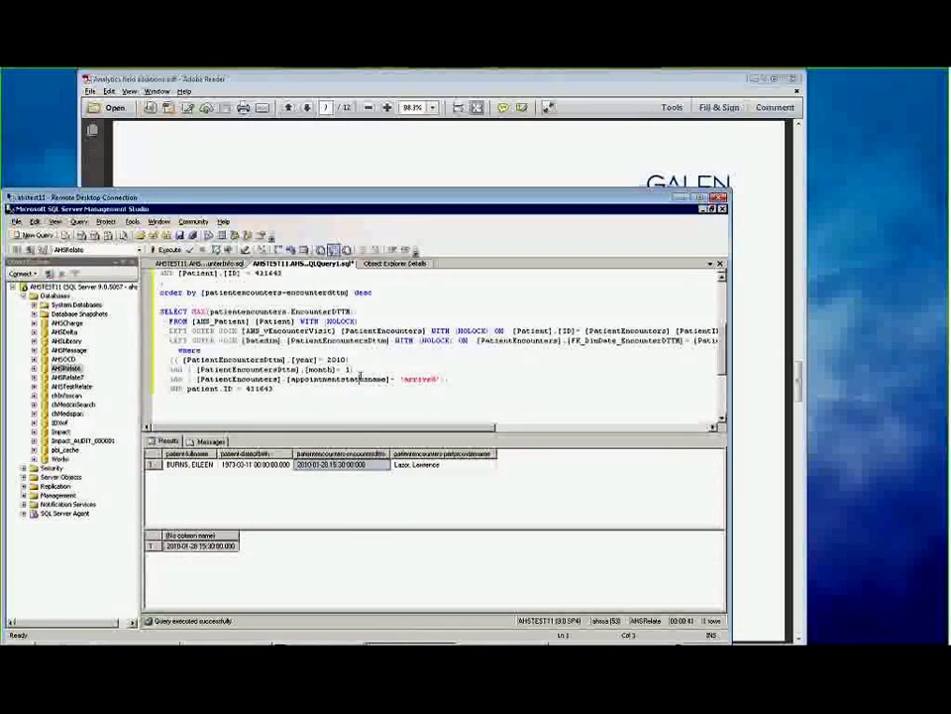
- Review the SSMS test query, then sign in to Analytics with the account password
{"action": "scroll", "coordinate": [360, 373], "scroll_direction": "up", "scroll_amount": 5}
{"action": "left_click", "coordinate": [362, 374]}
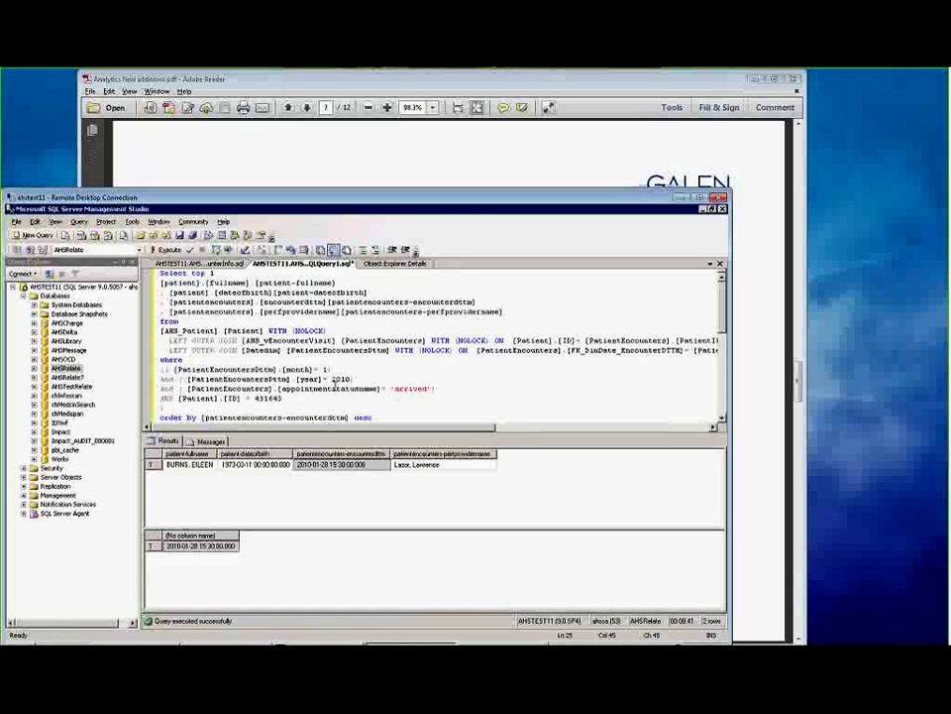
{"action": "left_click", "coordinate": [310, 402]}
{"action": "scroll", "coordinate": [313, 399], "scroll_direction": "down", "scroll_amount": 1}
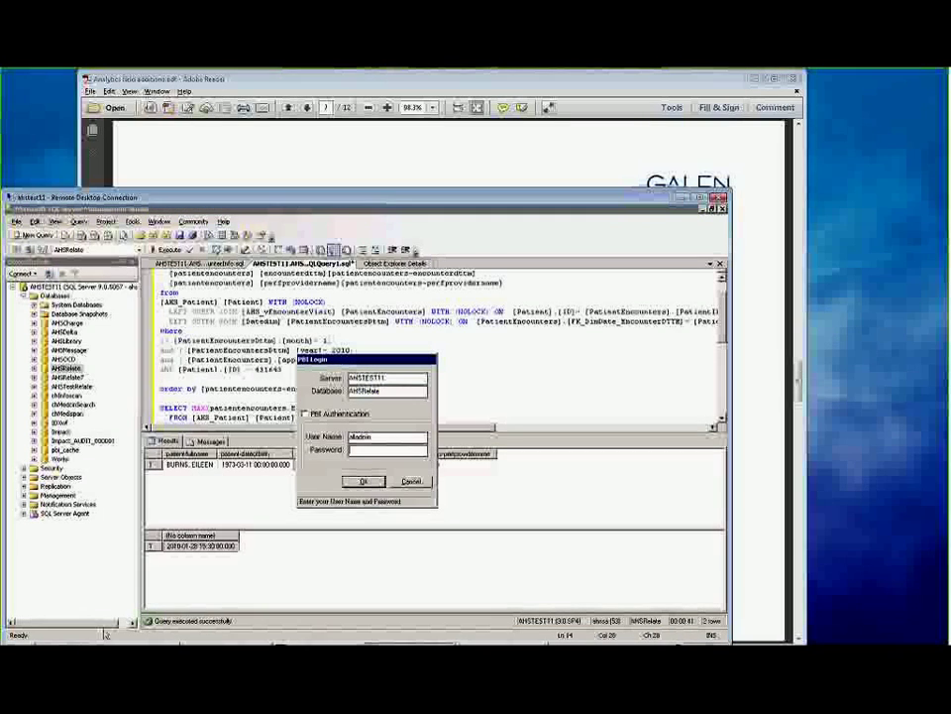
{"action": "type", "text": "******"}
{"action": "key", "text": "Return"}
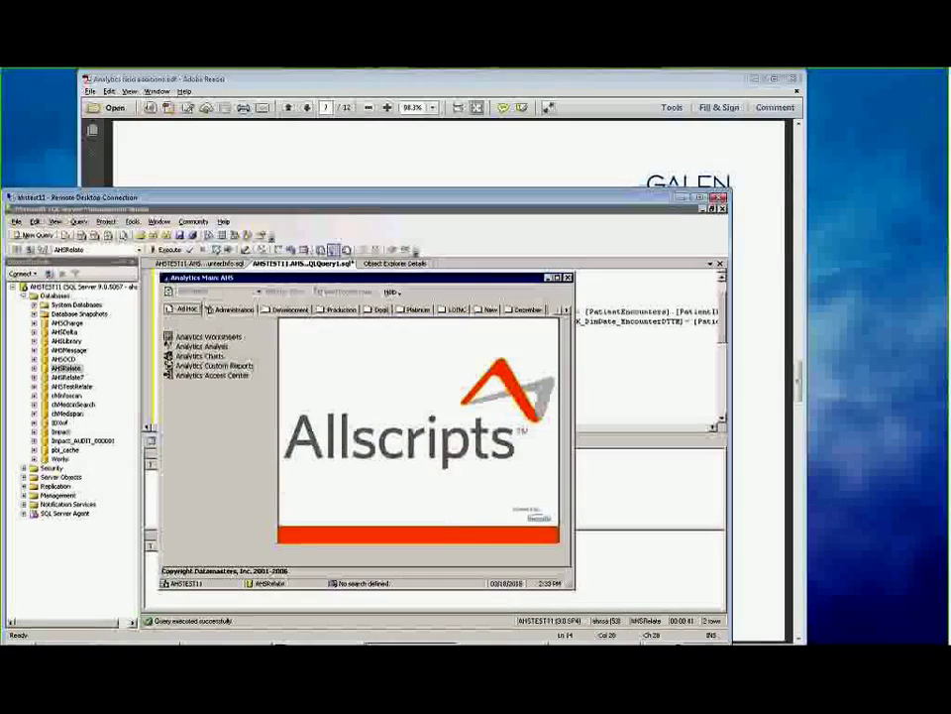
- In the Metalayer Engine, select the most-recent-appointment field's entire CASE WHEN expression
{"action": "left_click", "coordinate": [229, 309]}
{"action": "double_click", "coordinate": [210, 366]}
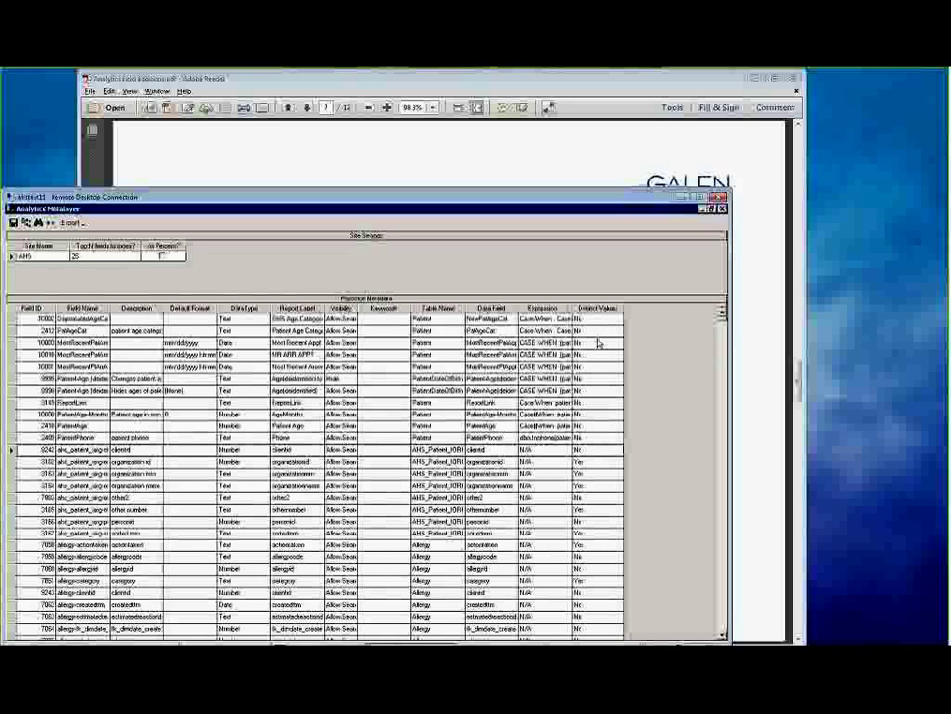
{"action": "double_click", "coordinate": [557, 342]}
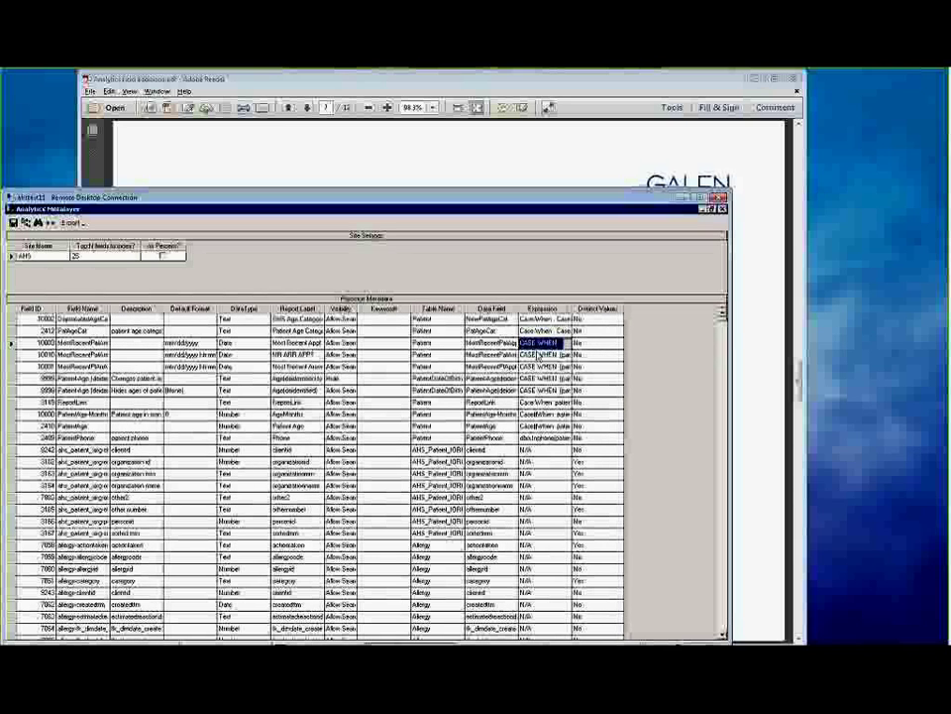
{"action": "key", "text": "ctrl+a"}
{"action": "key", "text": "ctrl+c"}
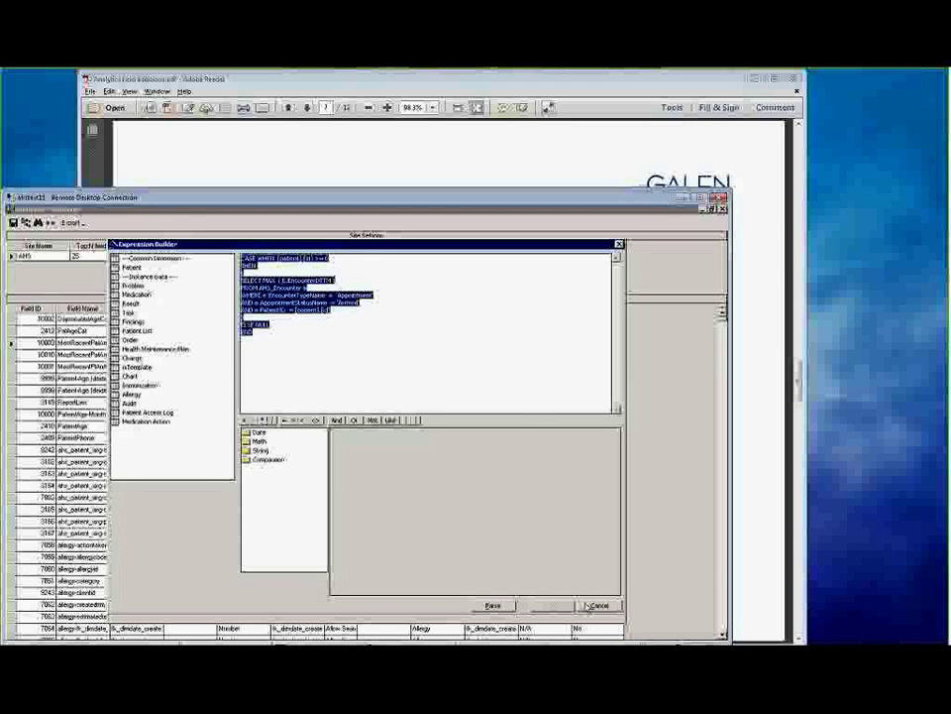
- Cancel the expression editor and close the Metalayer and Analytics Main windows
{"action": "left_click", "coordinate": [599, 605]}
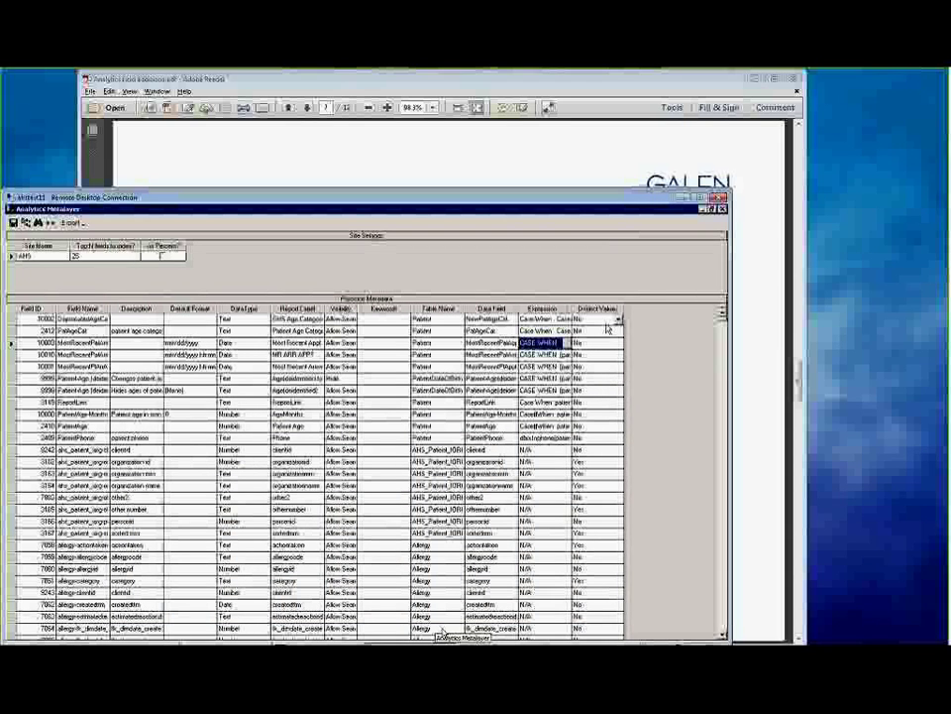
{"action": "key", "text": "alt+F4"}
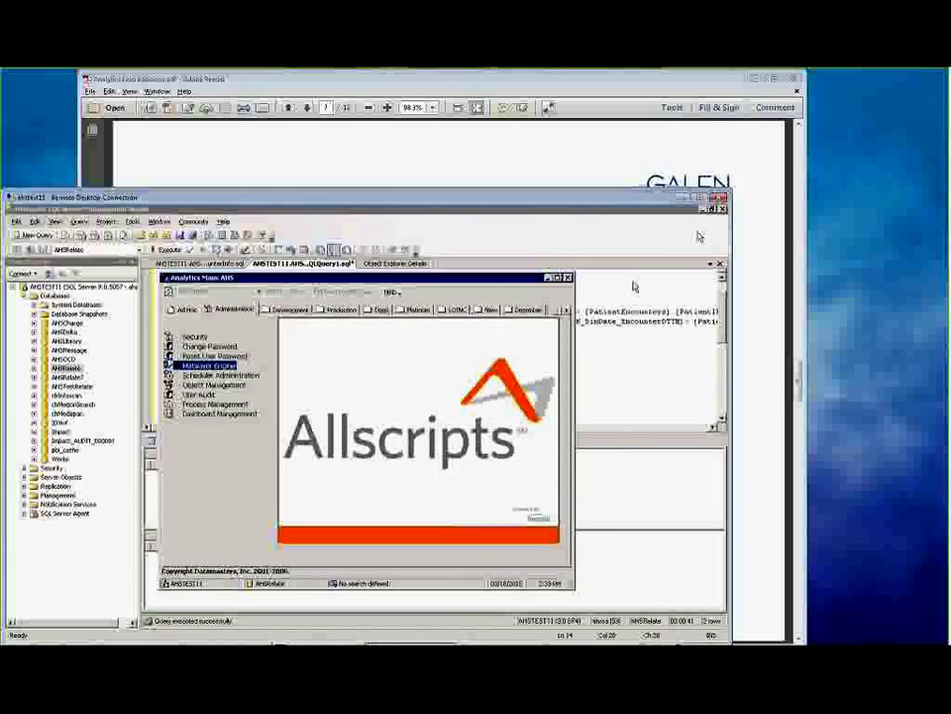
{"action": "key", "text": "alt+F4"}
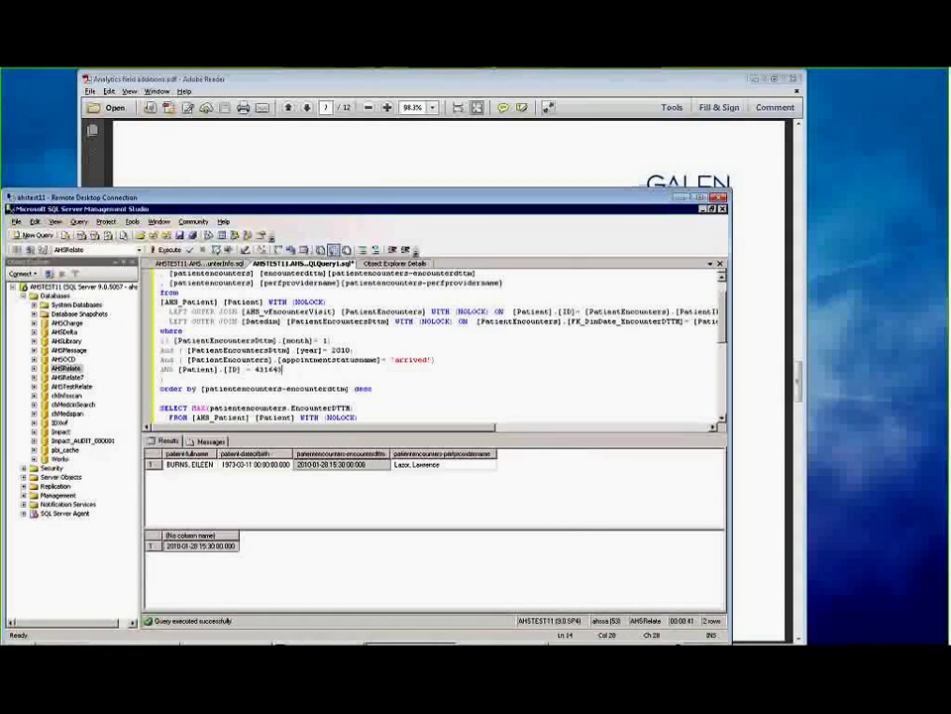
- Paste the CASE WHEN expression on the empty line below the SSMS test query
{"action": "scroll", "coordinate": [375, 392], "scroll_direction": "down", "scroll_amount": 4}
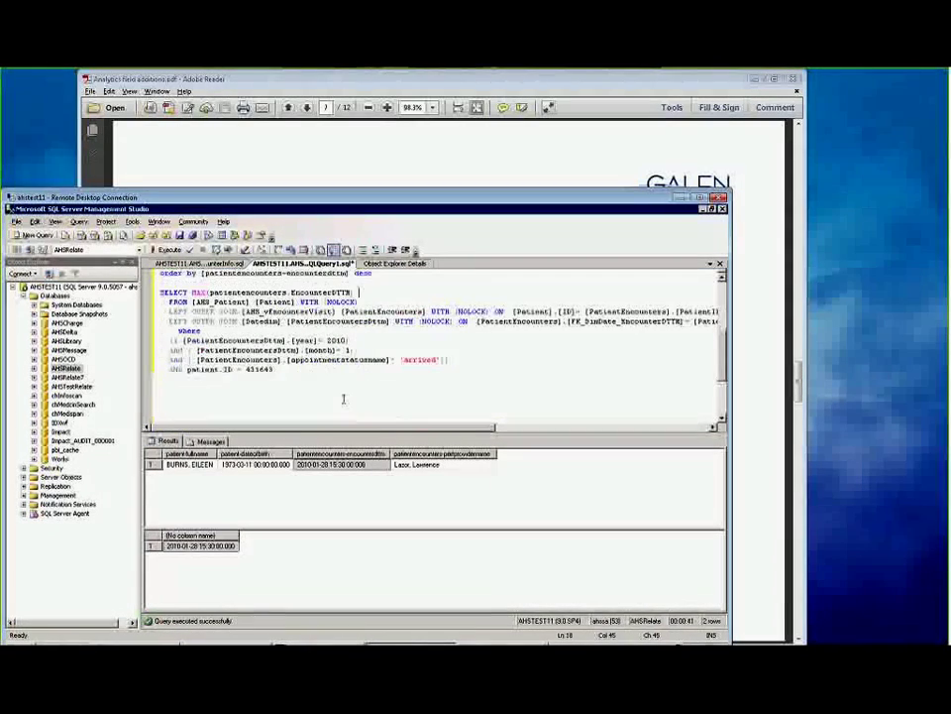
{"action": "left_click", "coordinate": [343, 399]}
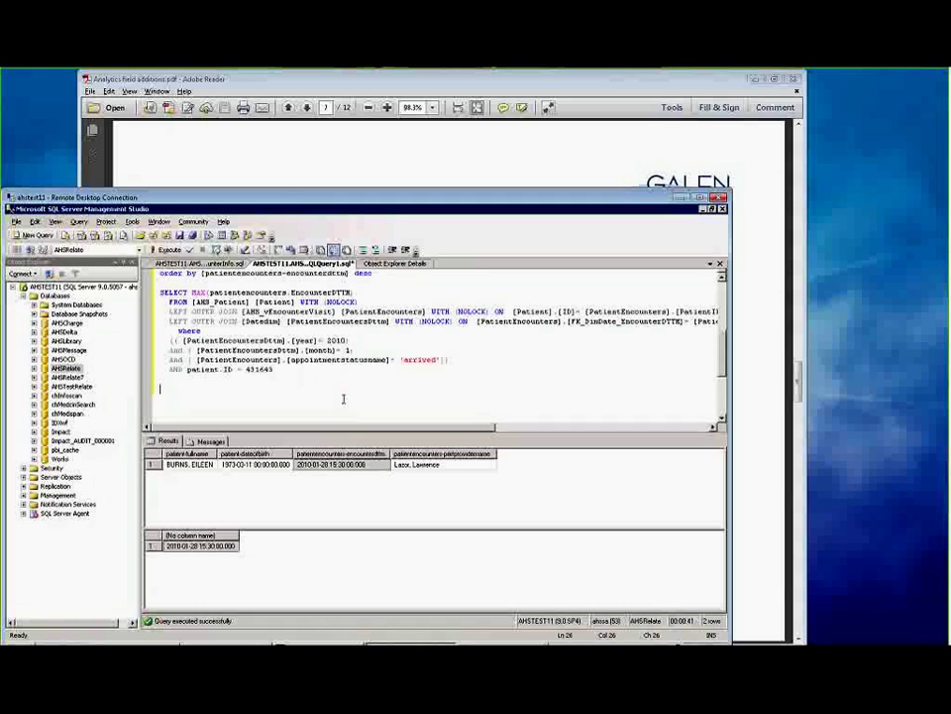
{"action": "key", "text": "ctrl+v"}
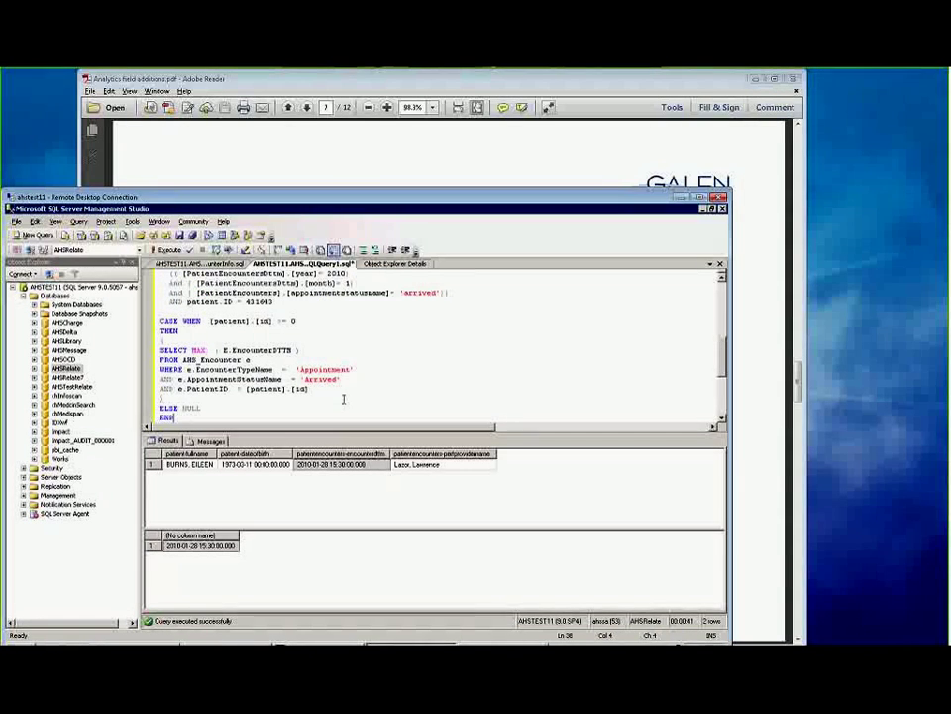
- Paste the same CASE WHEN expression into the worksheet's Expression Builder
{"action": "key", "text": "alt+Tab"}
{"action": "left_click", "coordinate": [390, 379]}
{"action": "key", "text": "ctrl+v"}
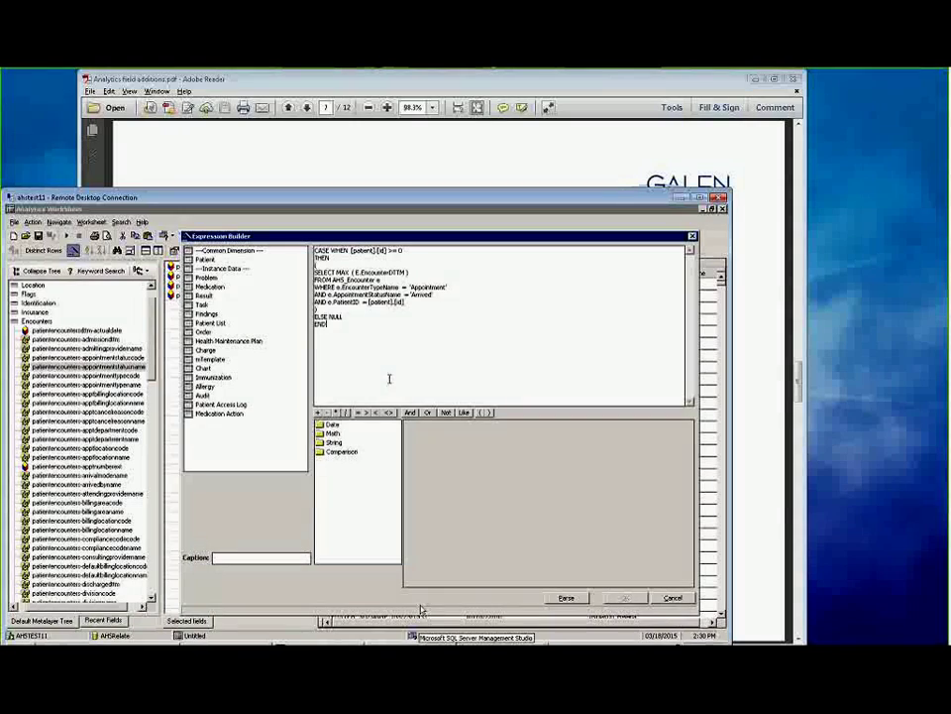
{"action": "key", "text": "alt+Tab"}
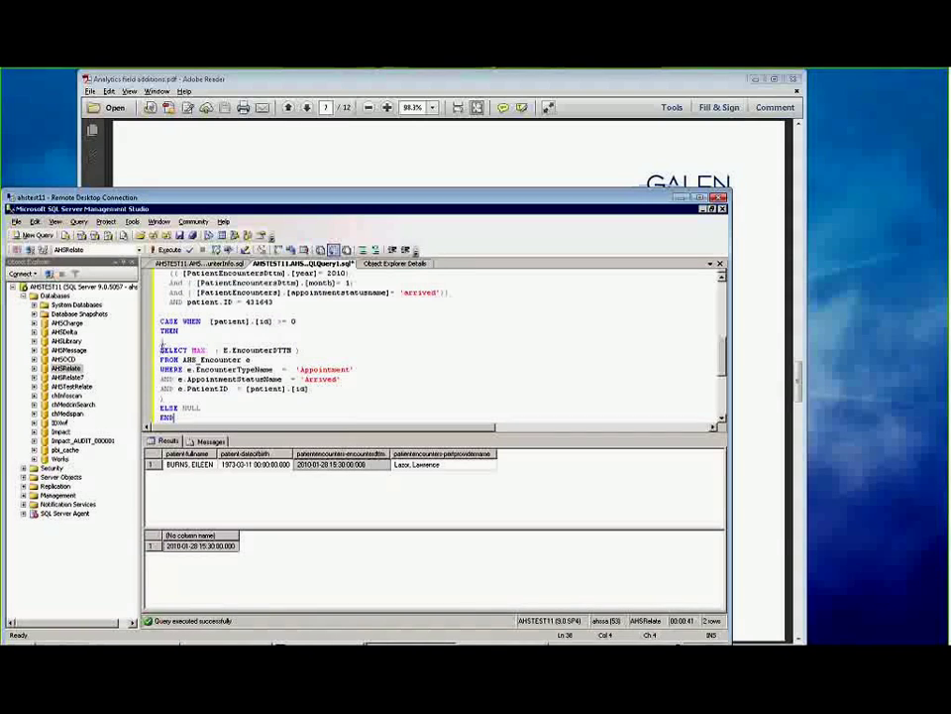
{"action": "left_click_drag", "start_coordinate": [160, 349], "coordinate": [341, 381]}
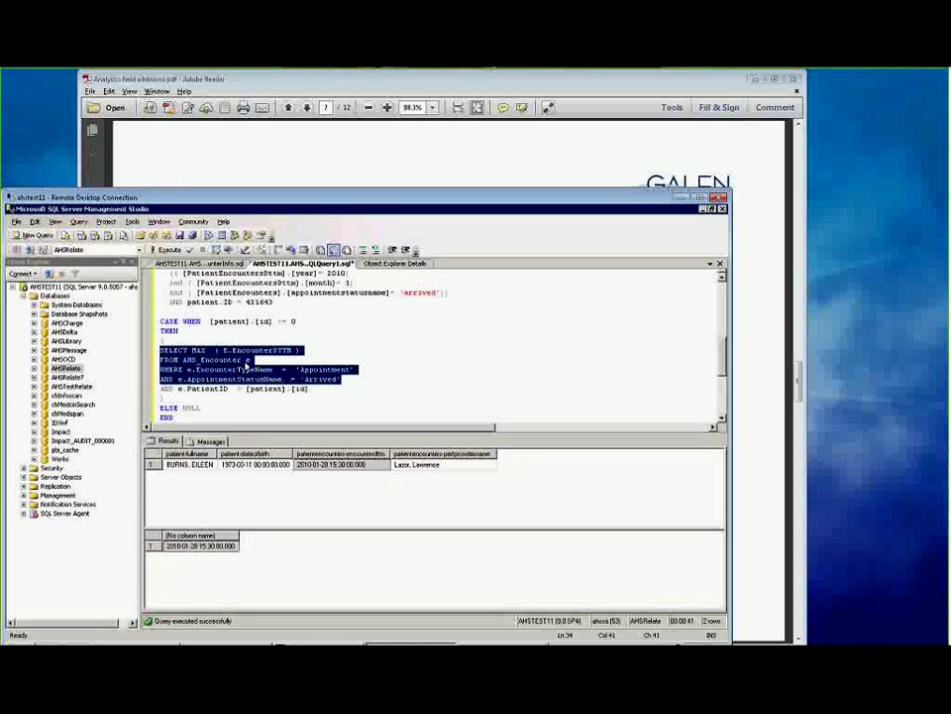
{"action": "left_click", "coordinate": [298, 321]}
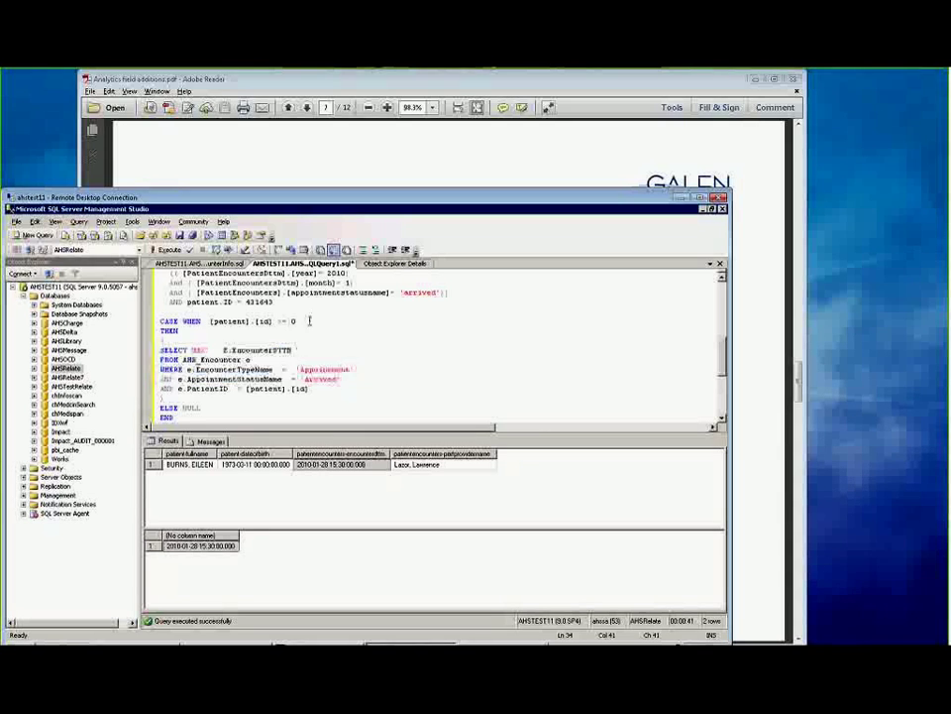
{"action": "scroll", "coordinate": [235, 301], "scroll_direction": "up", "scroll_amount": 2}
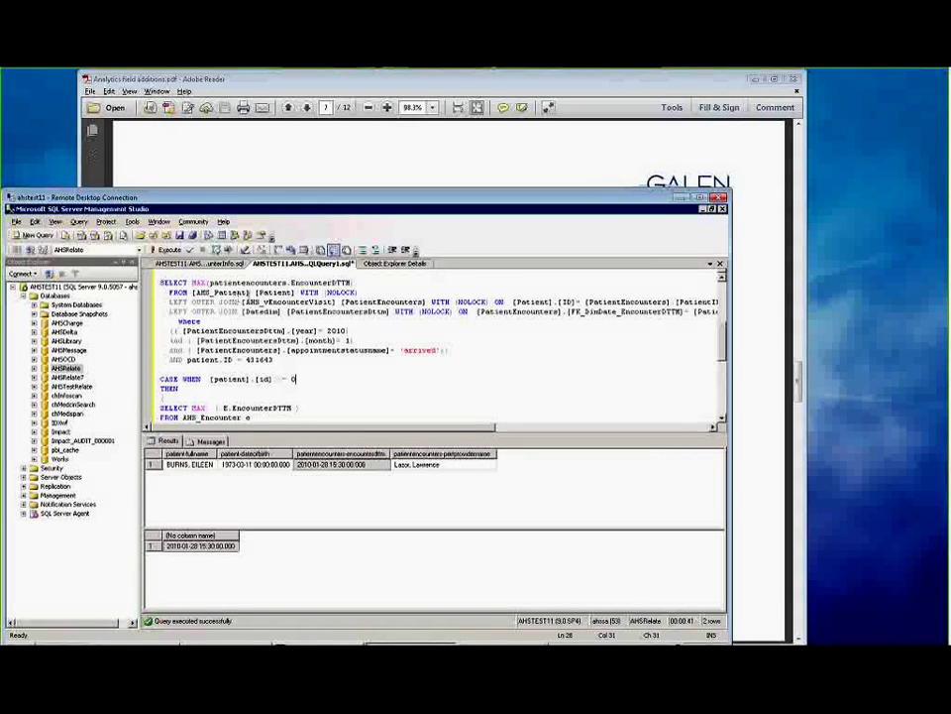
{"action": "left_click", "coordinate": [254, 293]}
{"action": "left_click", "coordinate": [307, 330]}
{"action": "scroll", "coordinate": [333, 347], "scroll_direction": "down", "scroll_amount": 1}
- Inspect the CASE WHEN lines and the AND e.PatientID = [patient].[id] condition in the query
{"action": "left_click", "coordinate": [333, 347]}
{"action": "scroll", "coordinate": [333, 347], "scroll_direction": "down", "scroll_amount": 1}
{"action": "scroll", "coordinate": [269, 376], "scroll_direction": "down", "scroll_amount": 1}
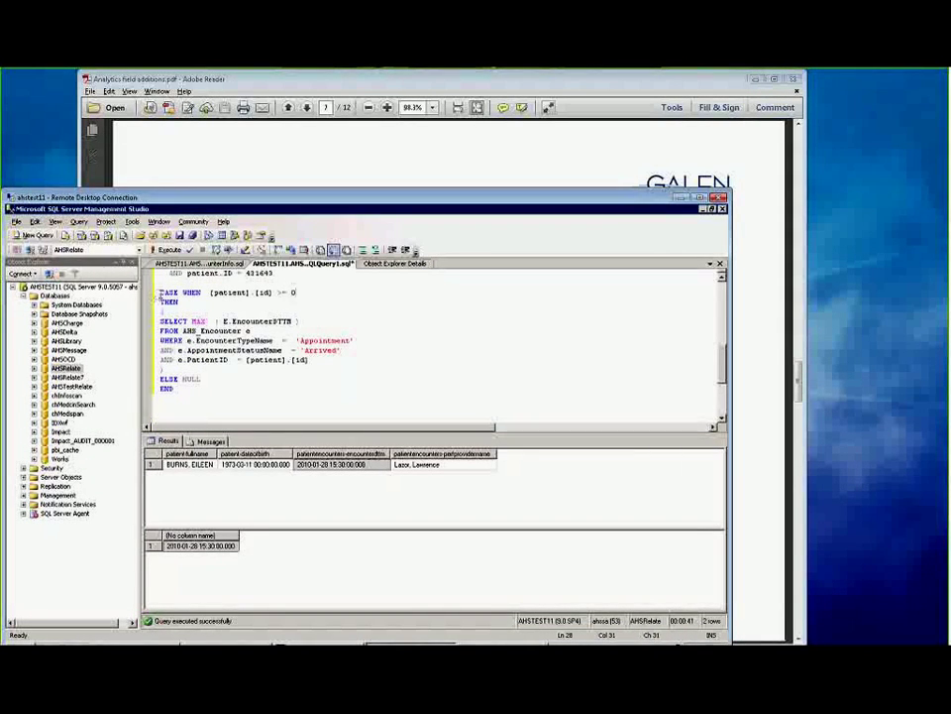
{"action": "left_click_drag", "start_coordinate": [158, 296], "coordinate": [191, 306]}
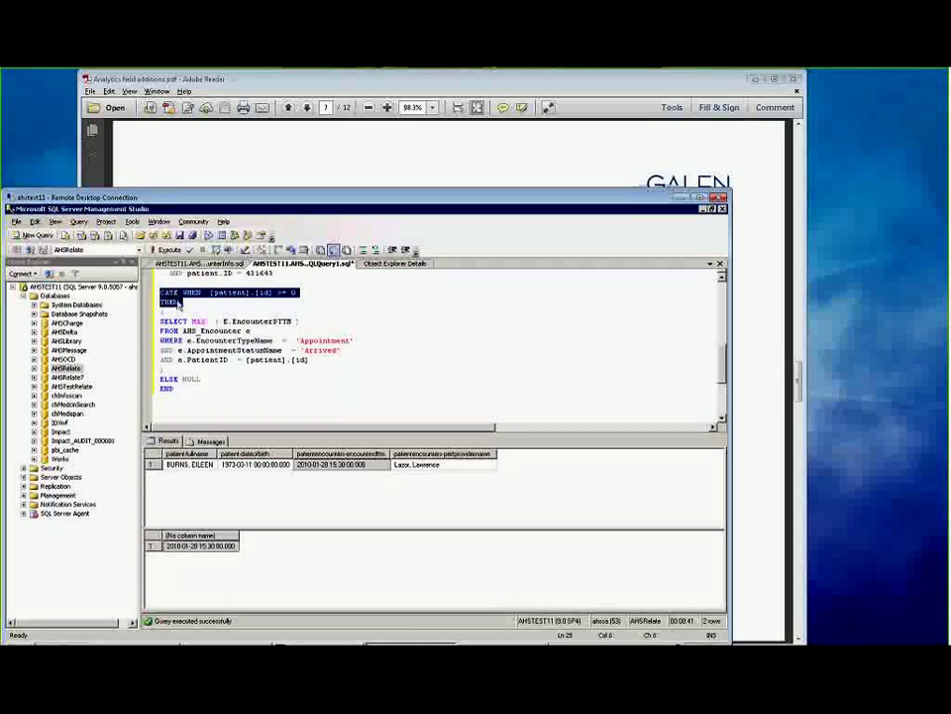
{"action": "left_click", "coordinate": [171, 384]}
{"action": "key", "text": "ctrl+End"}
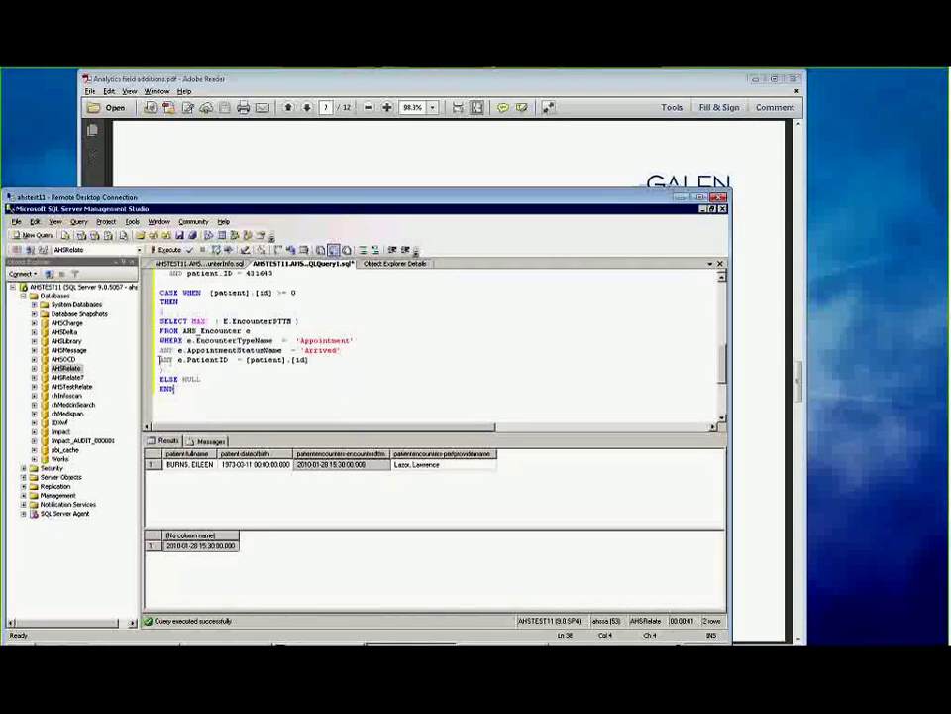
{"action": "left_click_drag", "start_coordinate": [159, 359], "coordinate": [310, 363]}
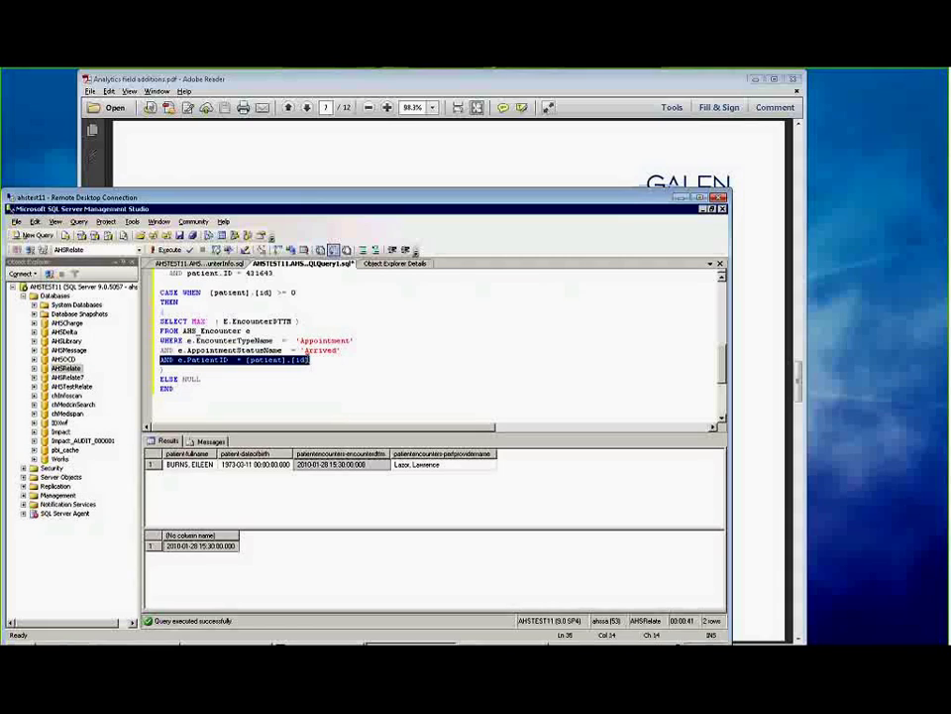
{"action": "left_click", "coordinate": [310, 362]}
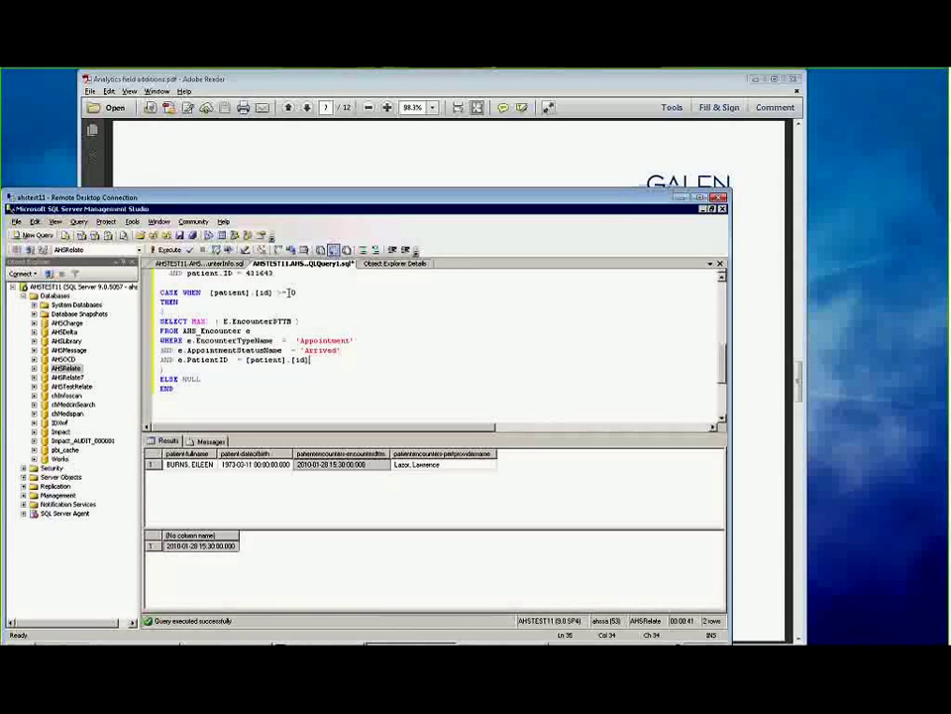
- Replace '>= 0' after [patient].[id] with IS NOT NULL
{"action": "left_click_drag", "start_coordinate": [276, 291], "coordinate": [296, 292]}
{"action": "type", "text": "IS NOT NULL"}
{"action": "left_click", "coordinate": [316, 312]}
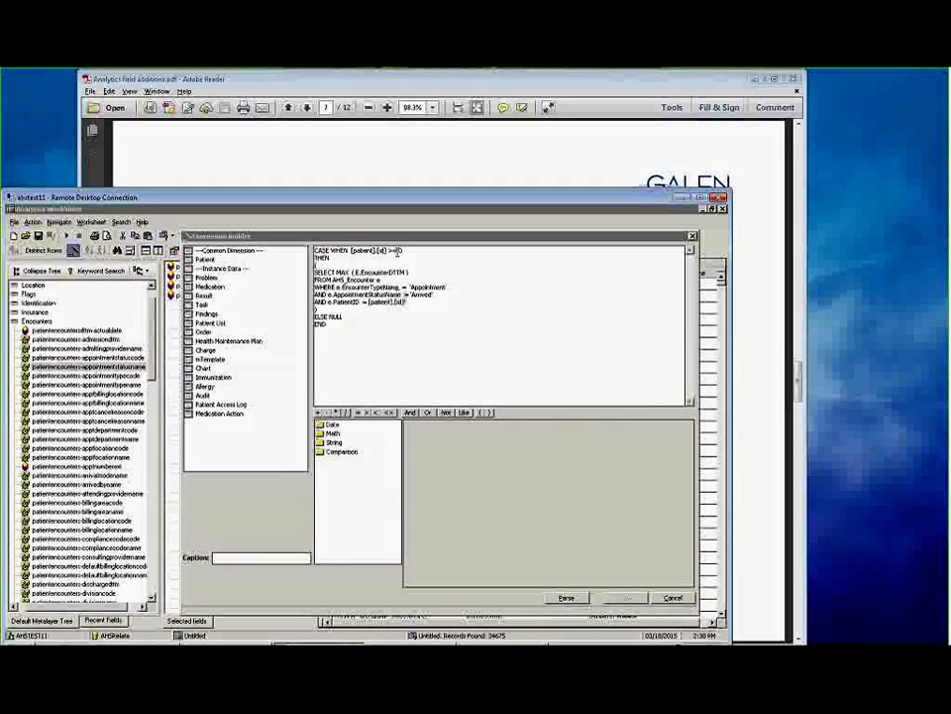
- Delete the PatientID condition from the expression and confirm it parses
{"action": "left_click_drag", "start_coordinate": [328, 301], "coordinate": [405, 302]}
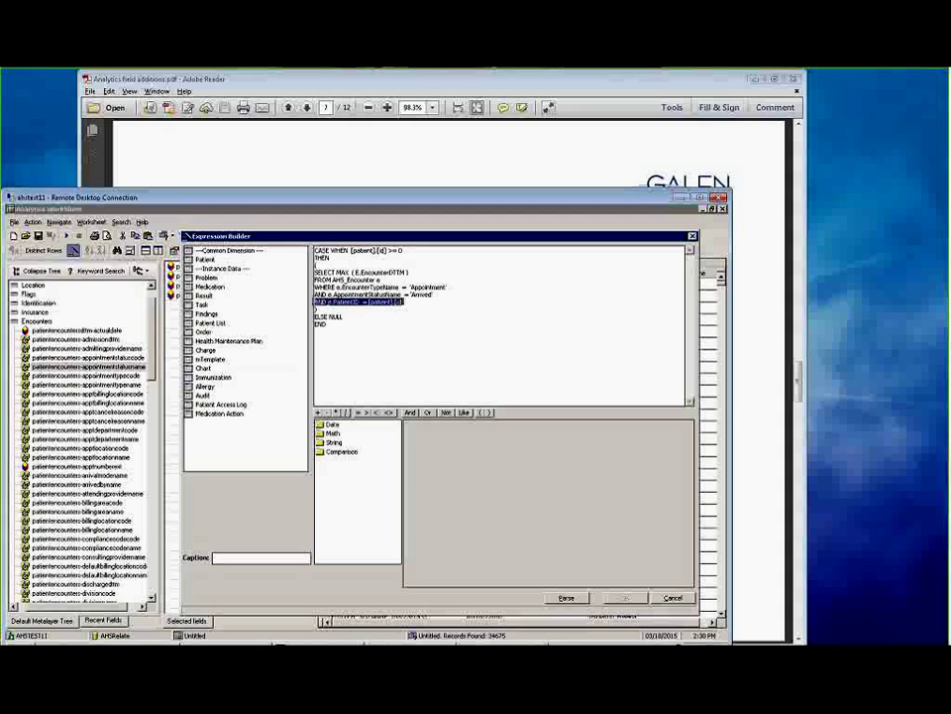
{"action": "key", "text": "Delete"}
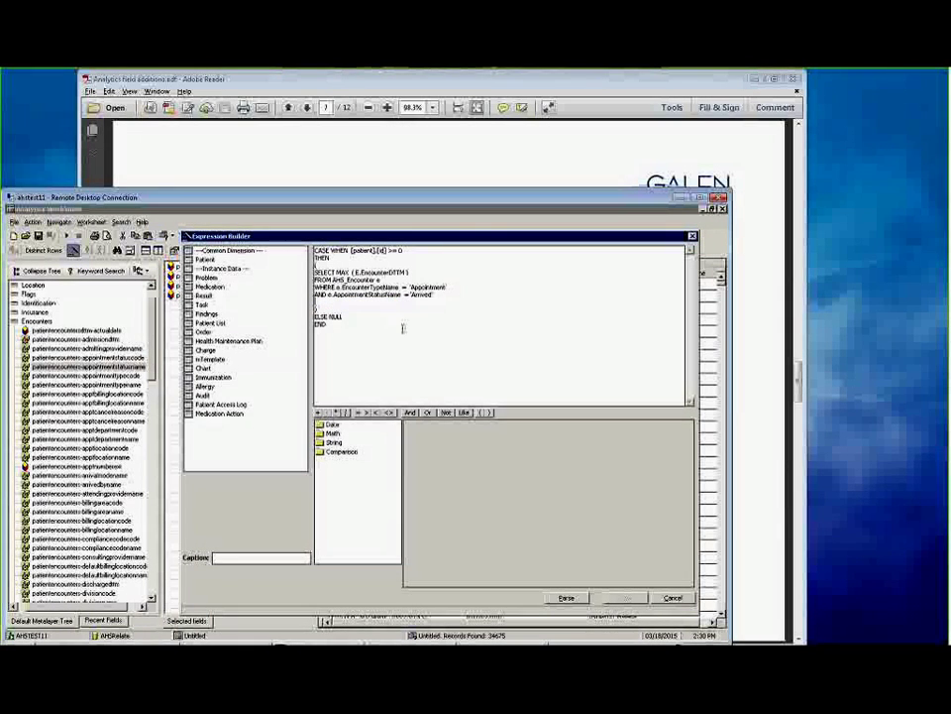
{"action": "left_click", "coordinate": [566, 598]}
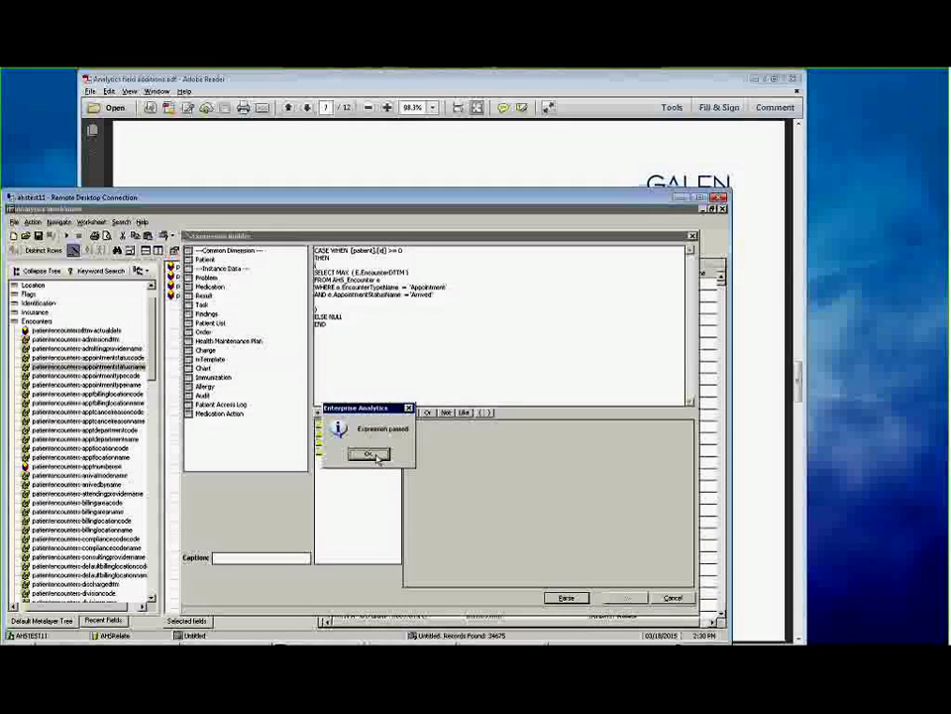
{"action": "left_click", "coordinate": [375, 456]}
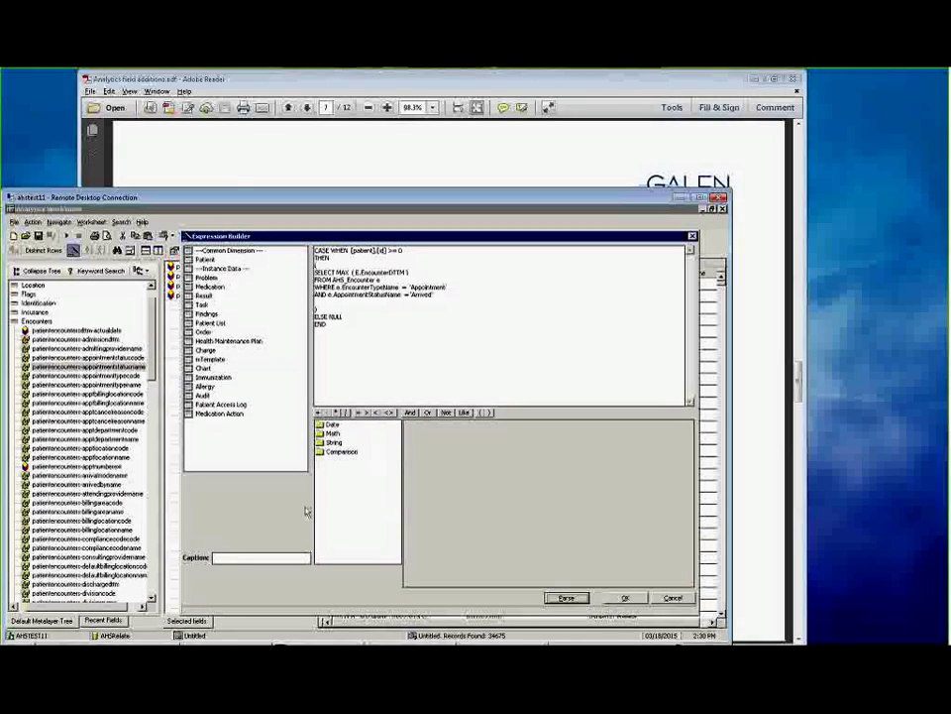
- Save it as field 'Most Recent Arrived Appointment' and rerun the worksheet
{"action": "left_click", "coordinate": [272, 561]}
{"action": "type", "text": "Mo"}
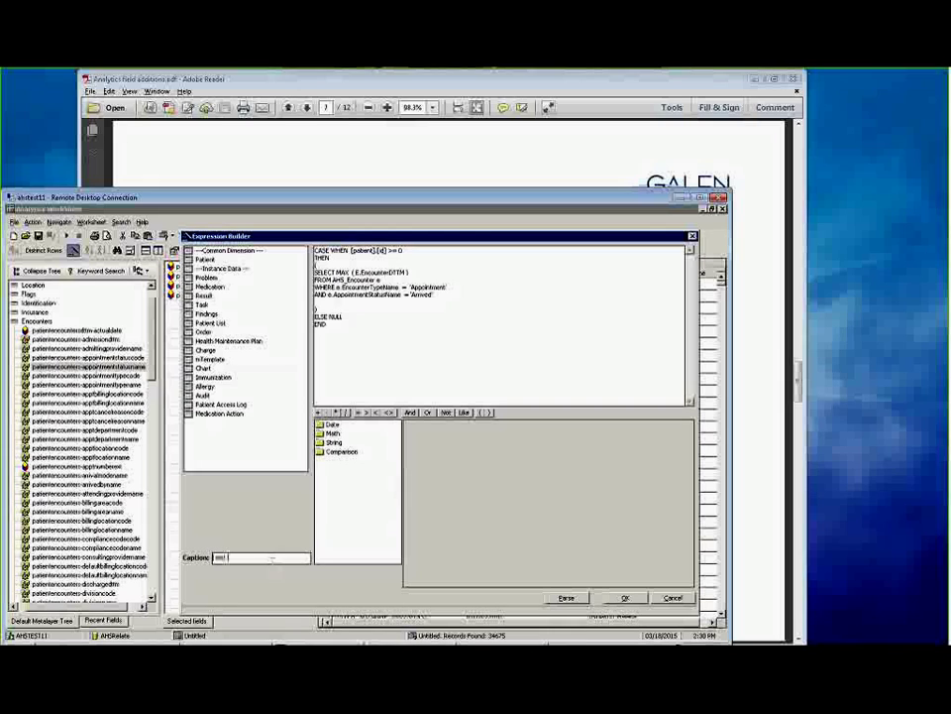
{"action": "type", "text": "st Recent Arrived Appointment"}
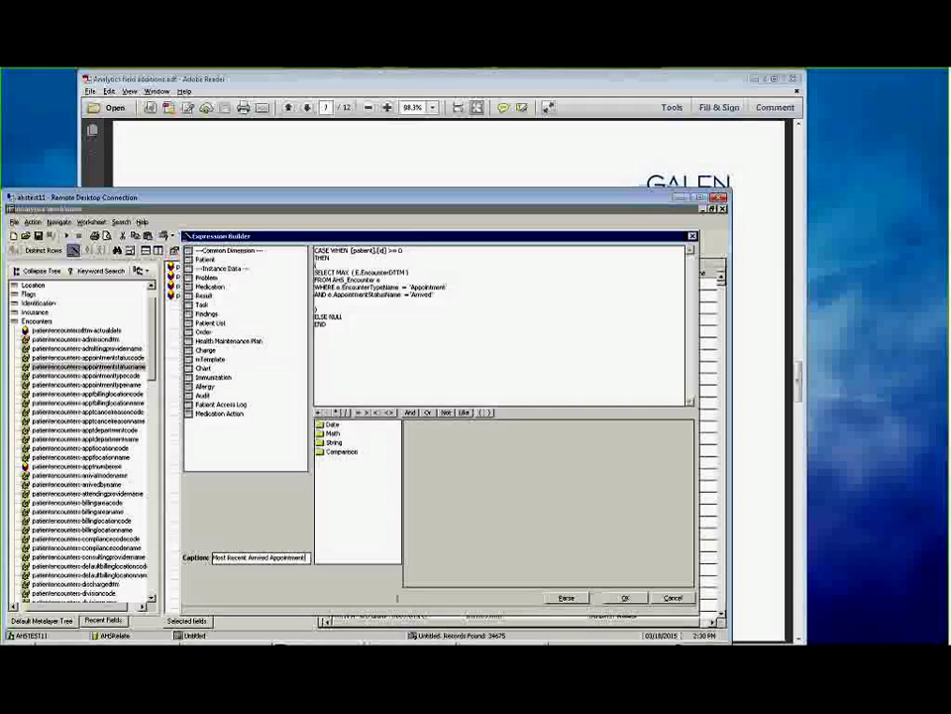
{"action": "left_click", "coordinate": [624, 597]}
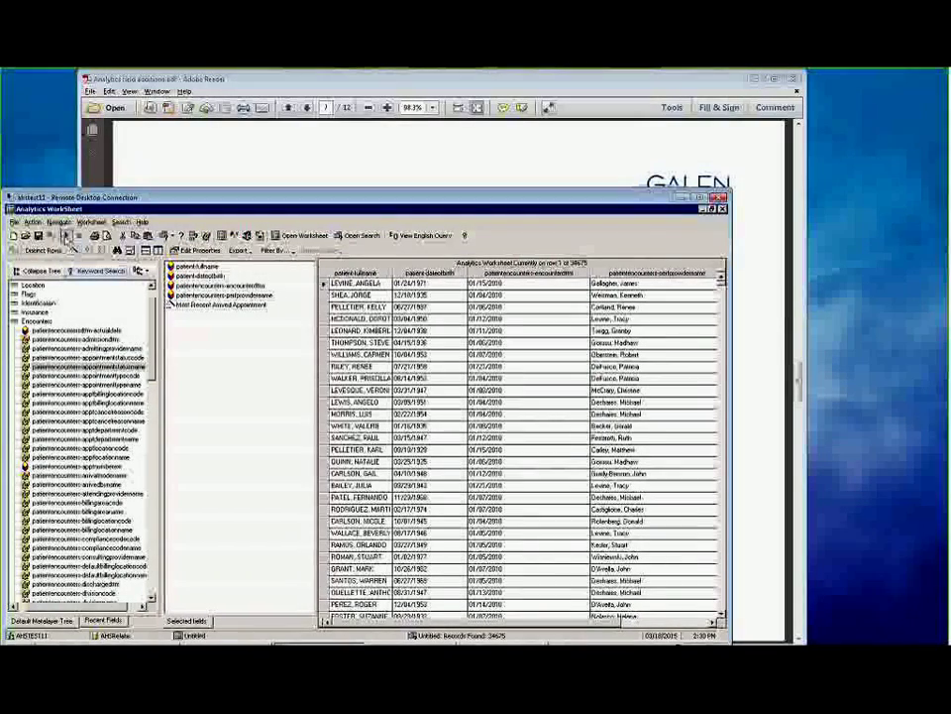
{"action": "left_click", "coordinate": [63, 235]}
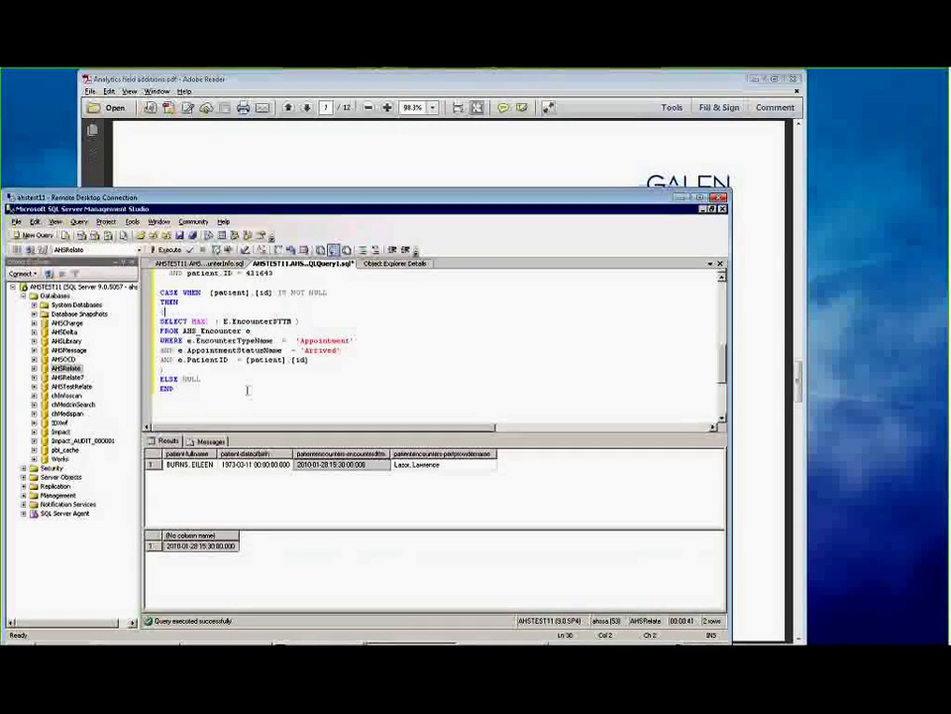
- Select the AND e.PatientID = [patient].[id] line in SSMS, then check the loading worksheet
{"action": "left_click", "coordinate": [313, 360]}
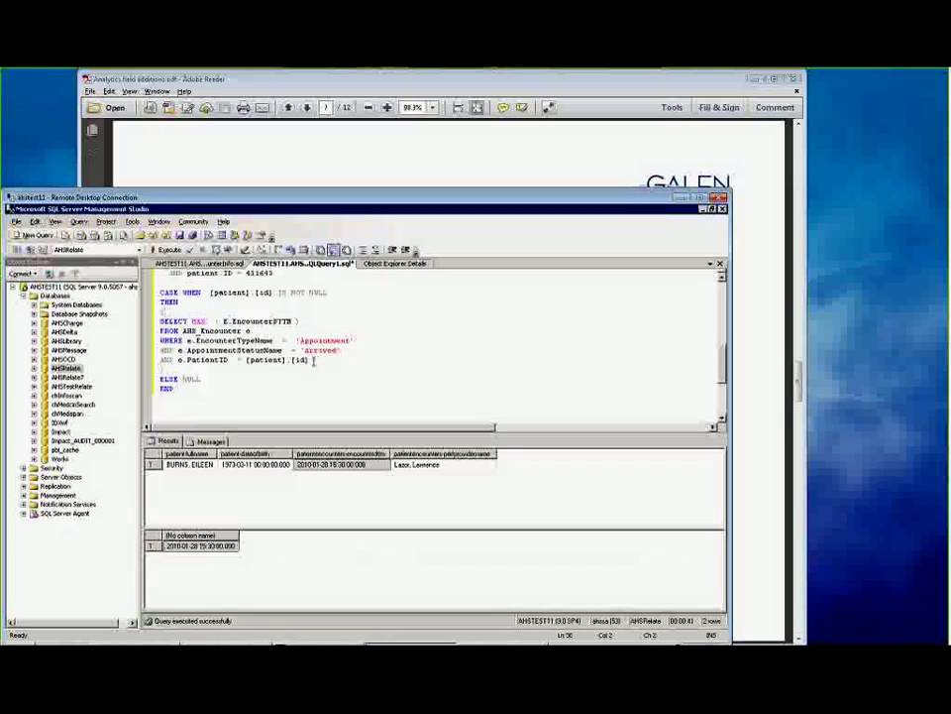
{"action": "left_click_drag", "start_coordinate": [217, 365], "coordinate": [157, 363]}
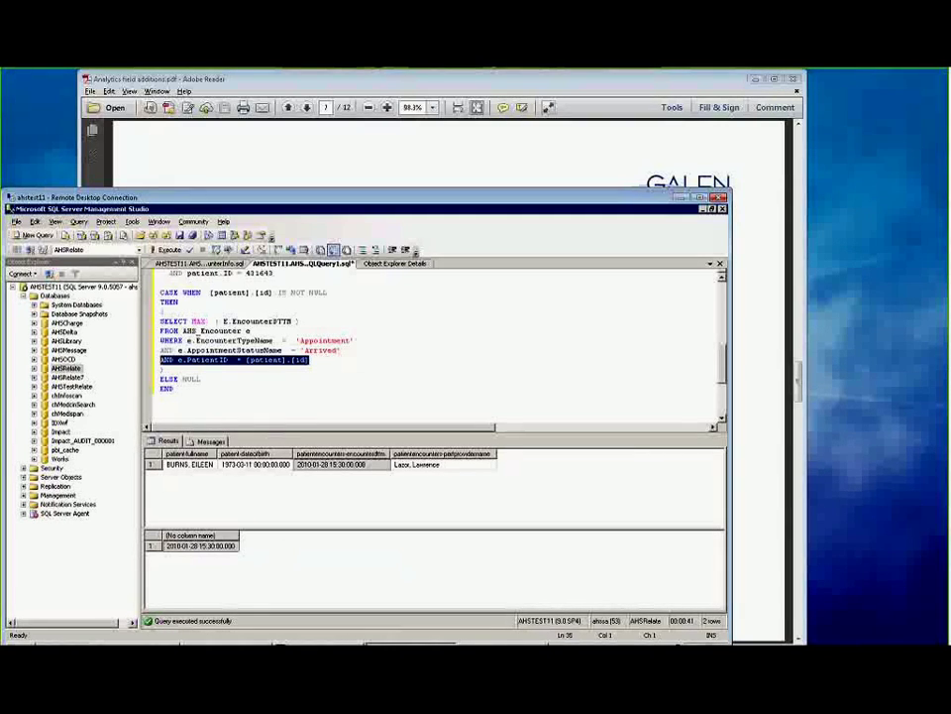
{"action": "left_click", "coordinate": [317, 642]}
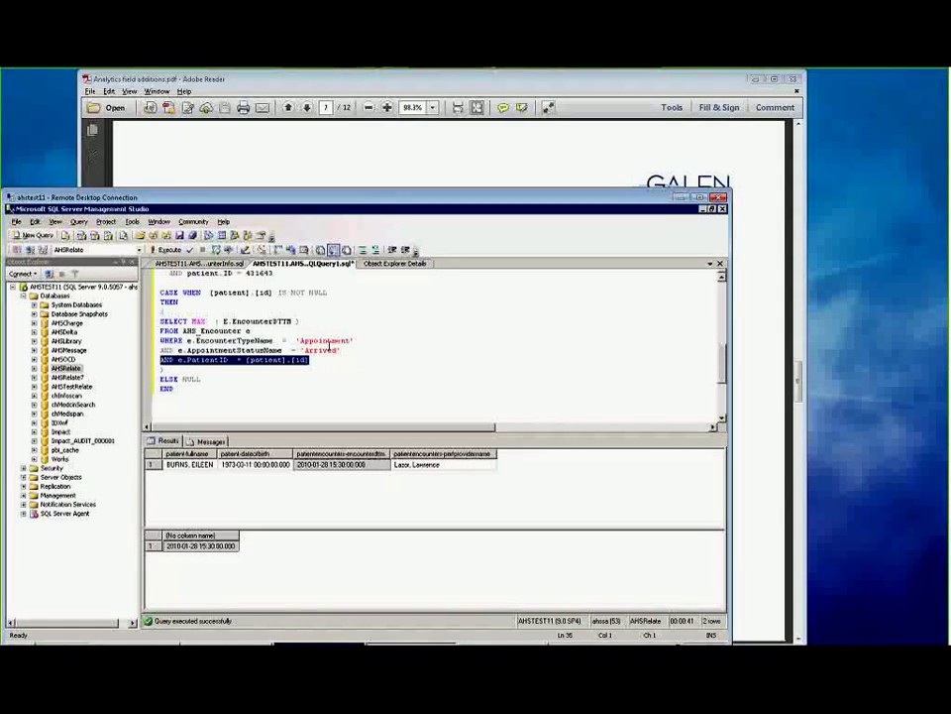
{"action": "left_click", "coordinate": [364, 642]}
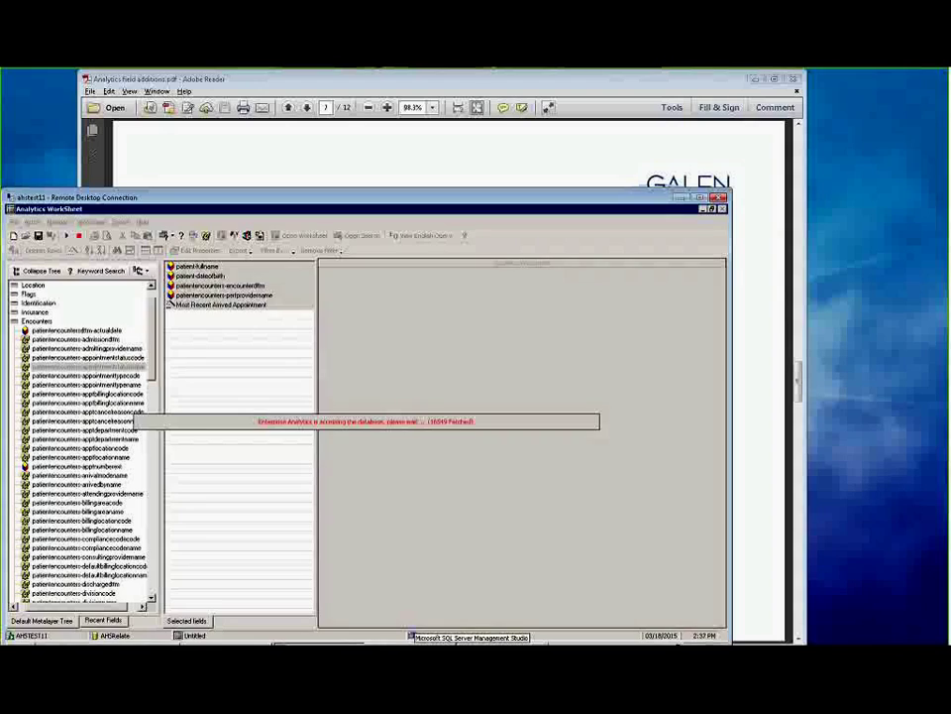
- Hide the SSMS results pane and replace [patient].[id] with the test patient's ID
{"action": "left_click", "coordinate": [408, 635]}
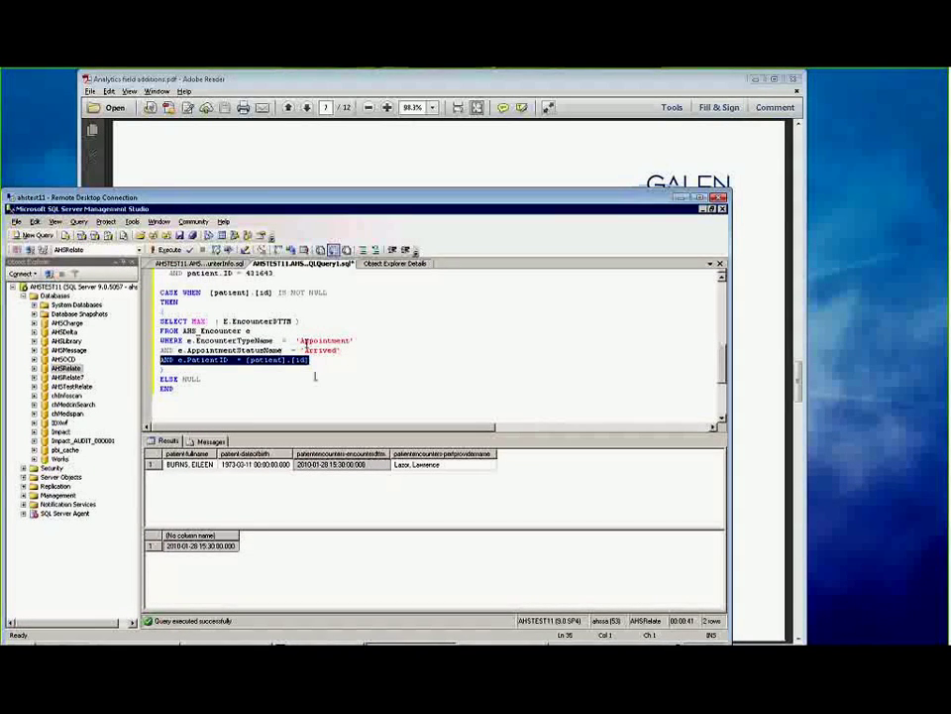
{"action": "left_click", "coordinate": [315, 376]}
{"action": "key", "text": "ctrl+r"}
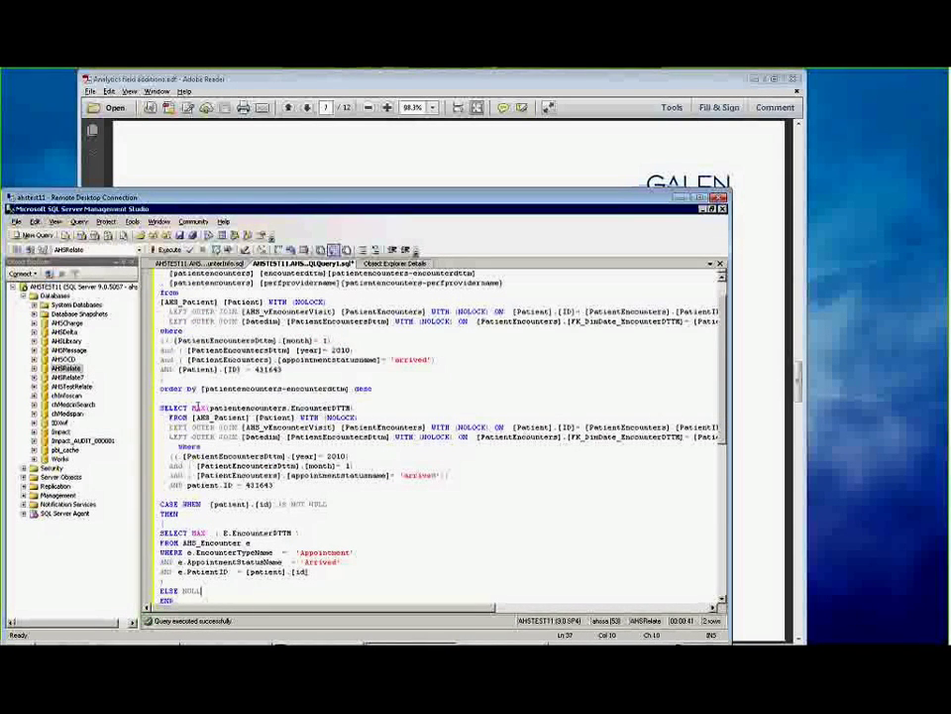
{"action": "left_click_drag", "start_coordinate": [245, 571], "coordinate": [162, 582]}
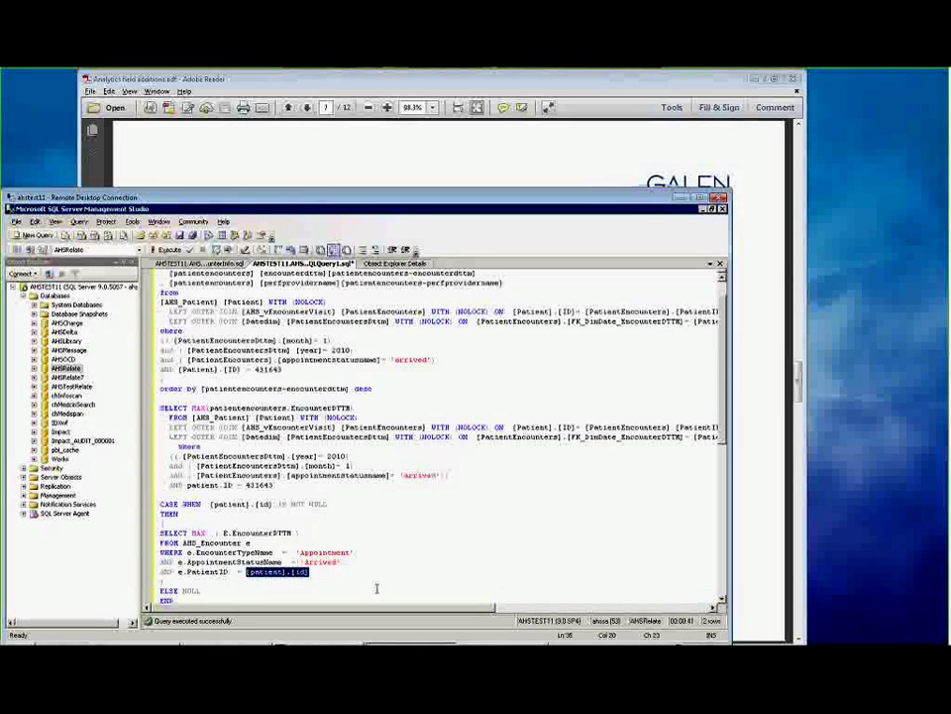
{"action": "type", "text": "43164"}
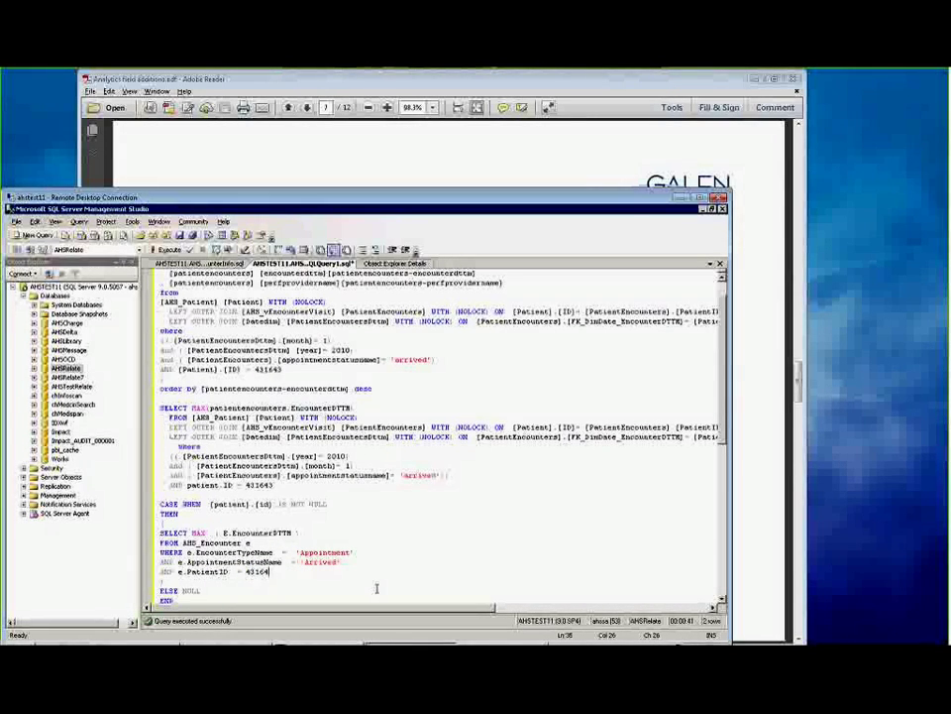
{"action": "scroll", "coordinate": [372, 584], "scroll_direction": "down", "scroll_amount": 1}
{"action": "type", "text": "3"}
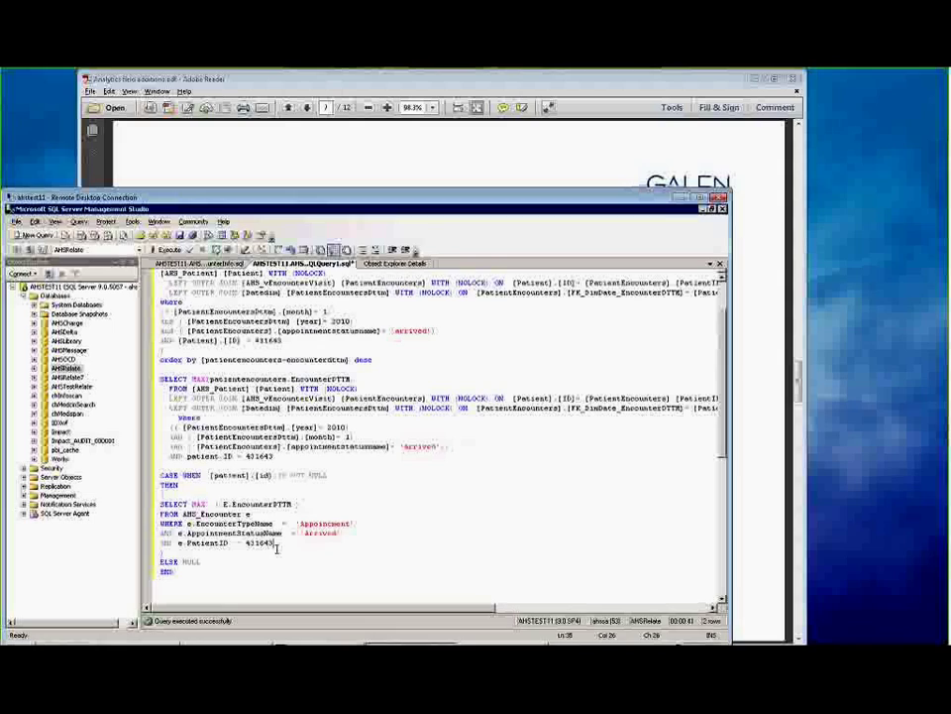
- Run only the SELECT MAX subquery with F5
{"action": "left_click_drag", "start_coordinate": [277, 543], "coordinate": [159, 506]}
{"action": "key", "text": "F5"}
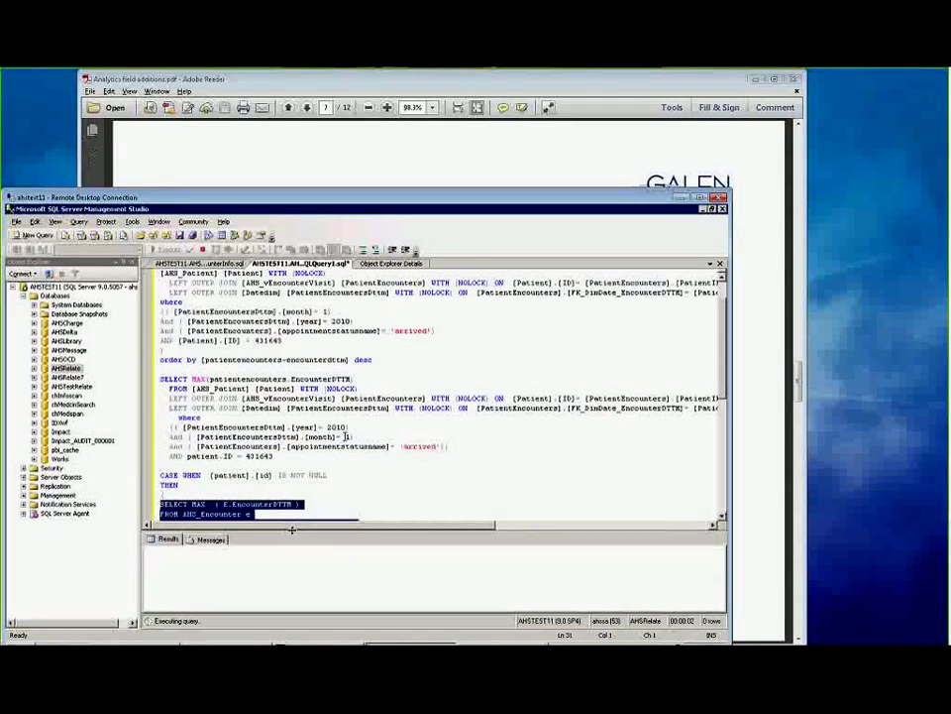
{"action": "left_click", "coordinate": [361, 475]}
{"action": "scroll", "coordinate": [360, 475], "scroll_direction": "down", "scroll_amount": 1}
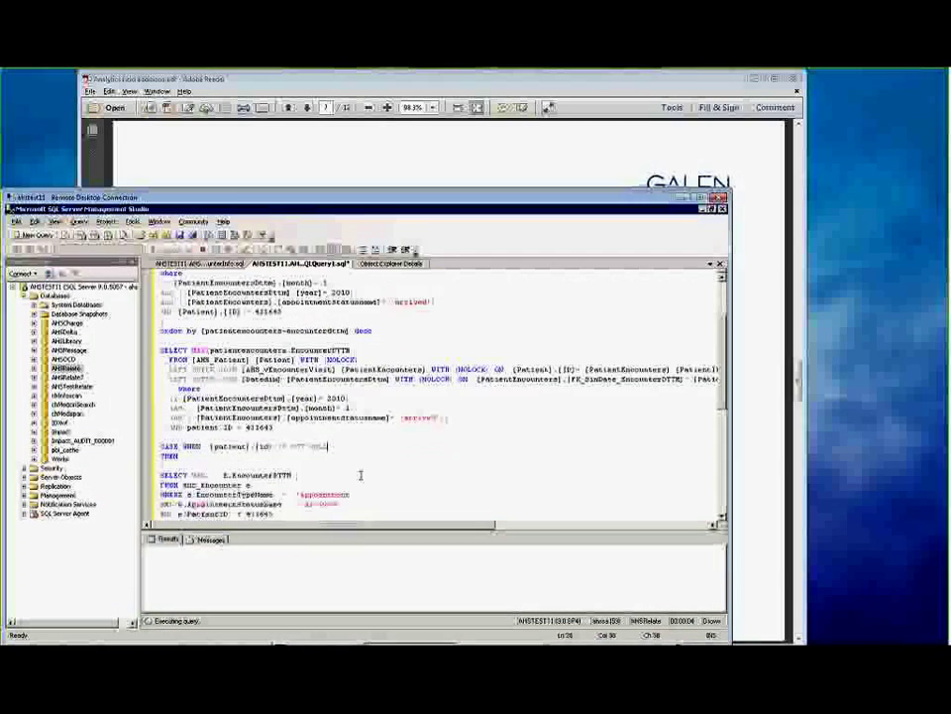
{"action": "scroll", "coordinate": [360, 474], "scroll_direction": "down", "scroll_amount": 1}
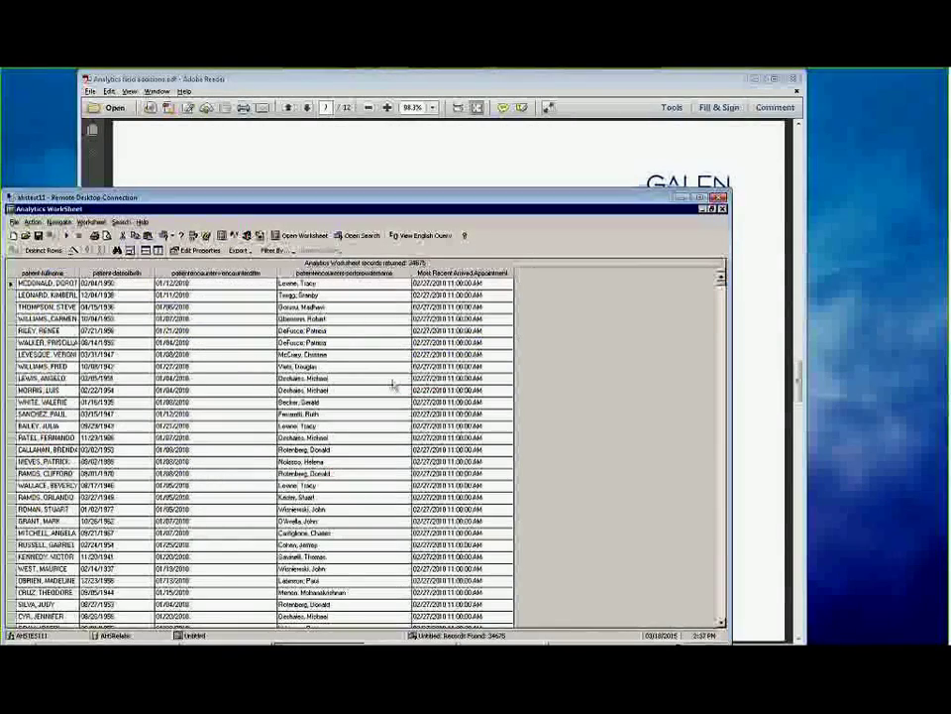
- Append 'AND e.PatientID = ' plus the patient id field to the field's expression
{"action": "left_click", "coordinate": [431, 344]}
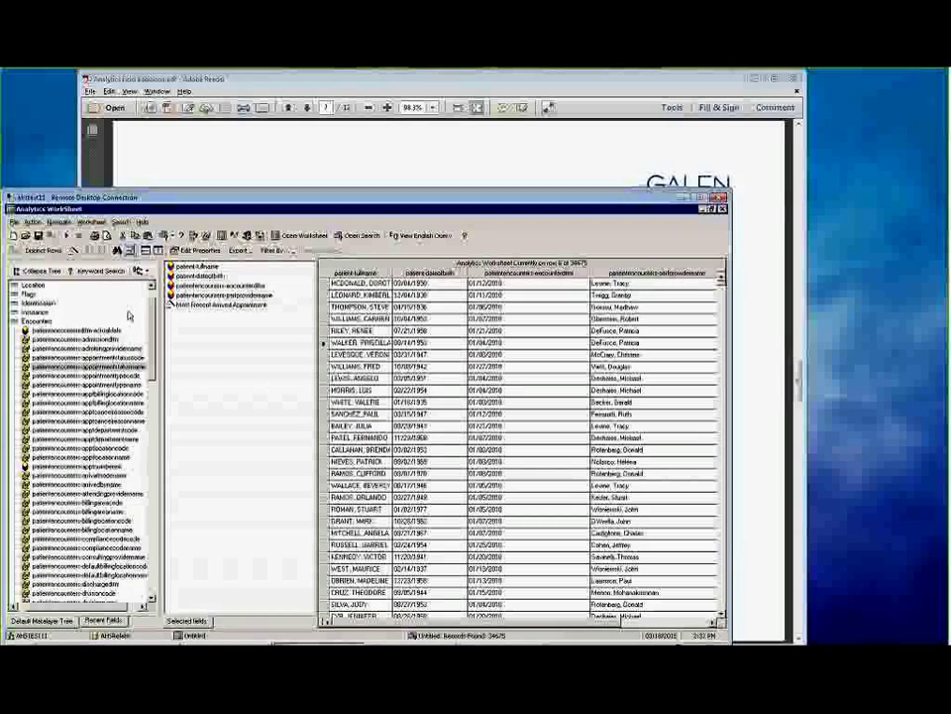
{"action": "right_click", "coordinate": [189, 309]}
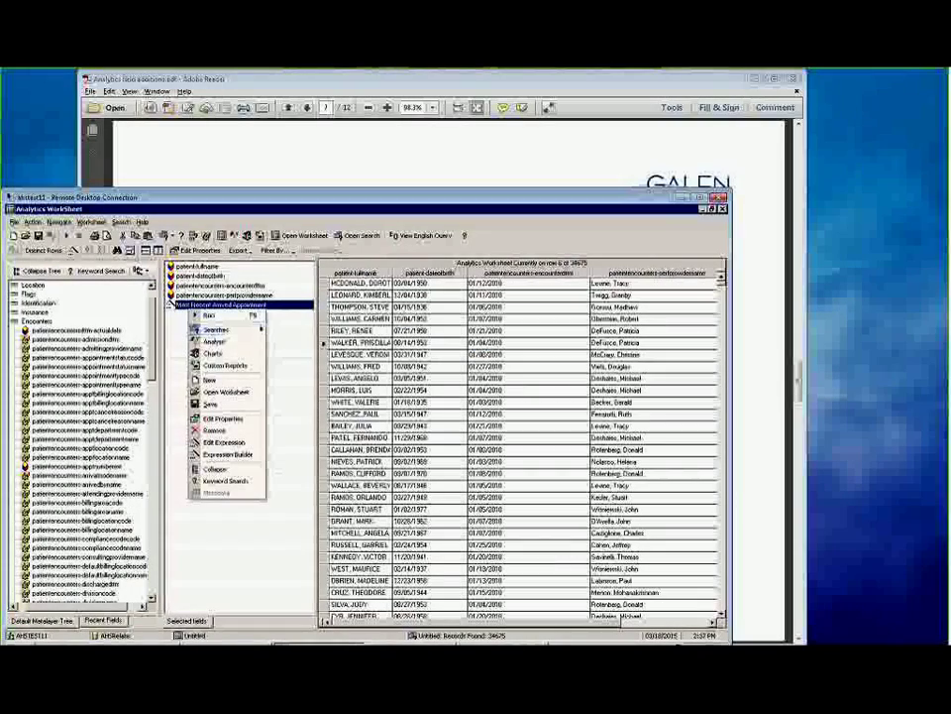
{"action": "left_click", "coordinate": [223, 451]}
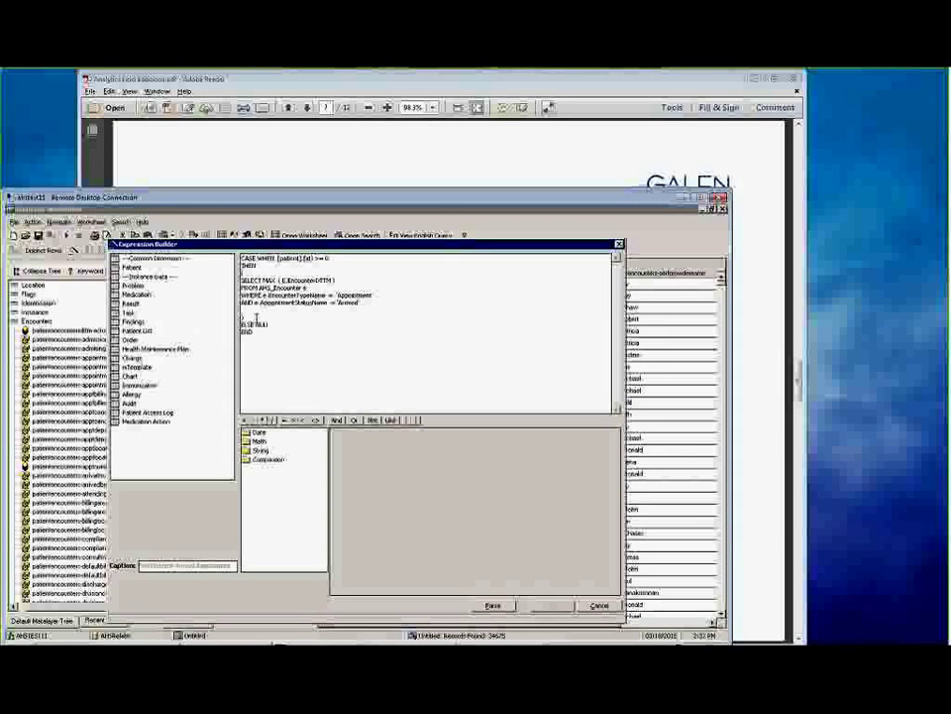
{"action": "type", "text": "ND "}
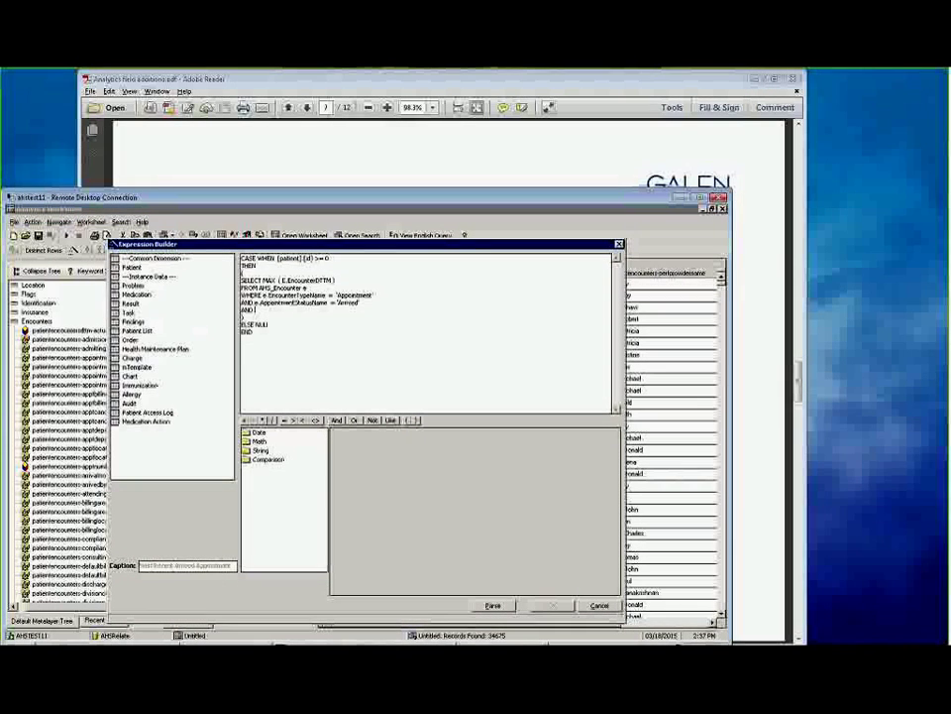
{"action": "type", "text": "e.PatientID ="}
{"action": "double_click", "coordinate": [132, 267]}
{"action": "left_click", "coordinate": [116, 303]}
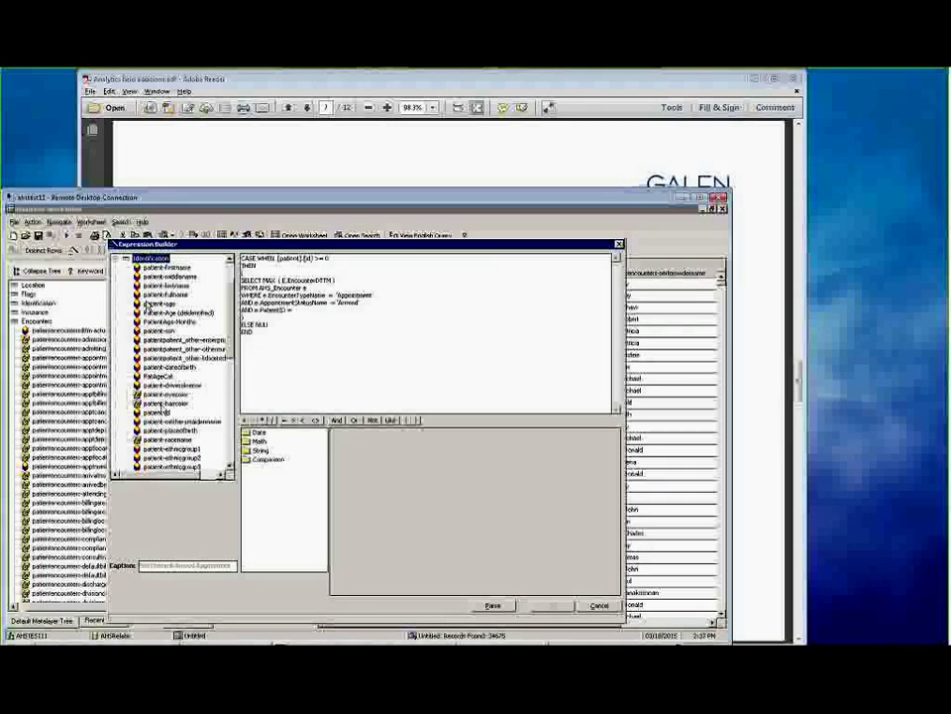
{"action": "double_click", "coordinate": [156, 411]}
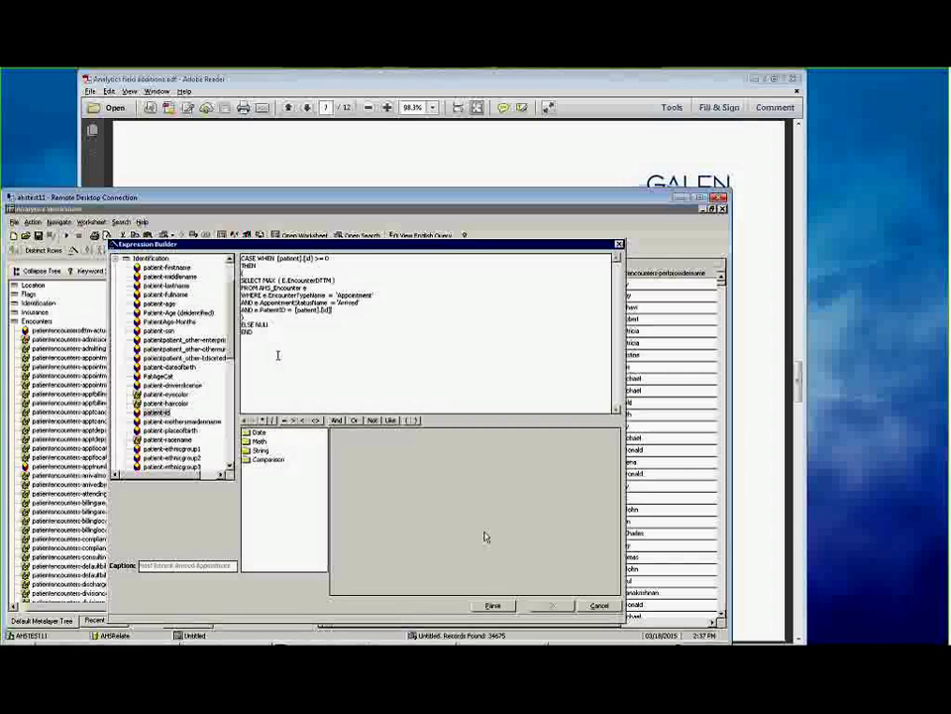
- Parse the edited expression and accept it
{"action": "left_click", "coordinate": [492, 604]}
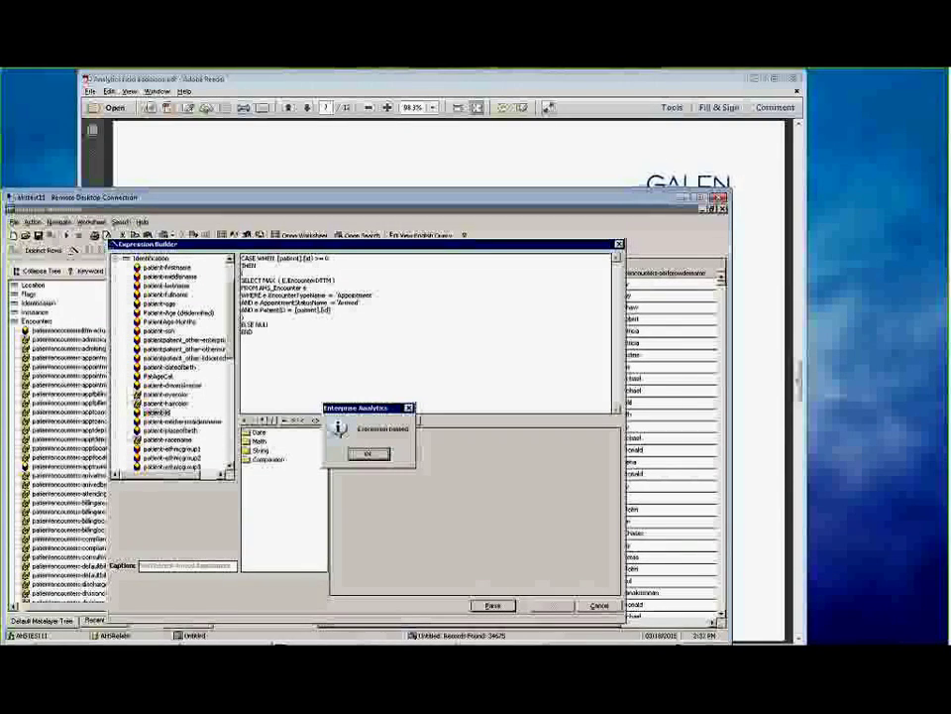
{"action": "left_click", "coordinate": [368, 455]}
{"action": "left_click", "coordinate": [552, 604]}
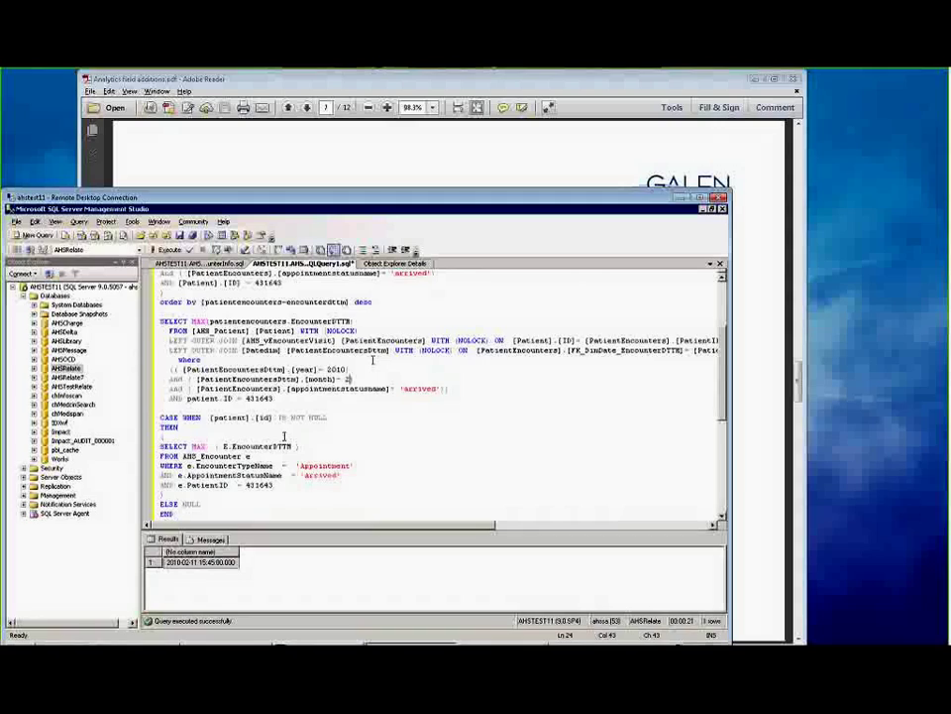
- Run the first Select top 1 query, then cancel it with Alt+Break
{"action": "scroll", "coordinate": [284, 436], "scroll_direction": "up", "scroll_amount": 4}
{"action": "key", "text": "Up"}
{"action": "key", "text": "Up"}
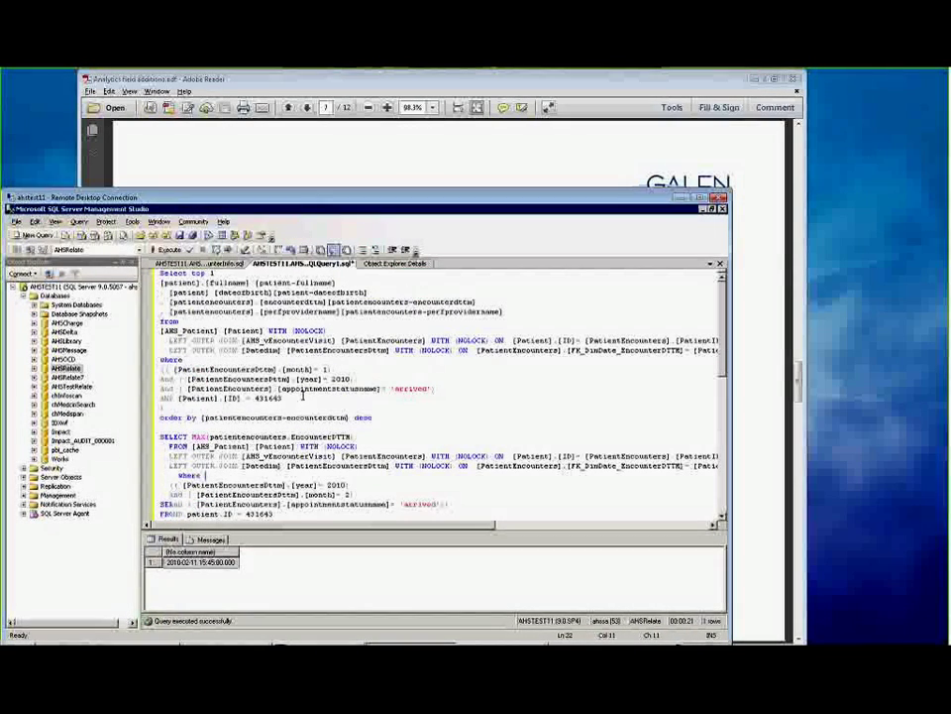
{"action": "left_click", "coordinate": [324, 369]}
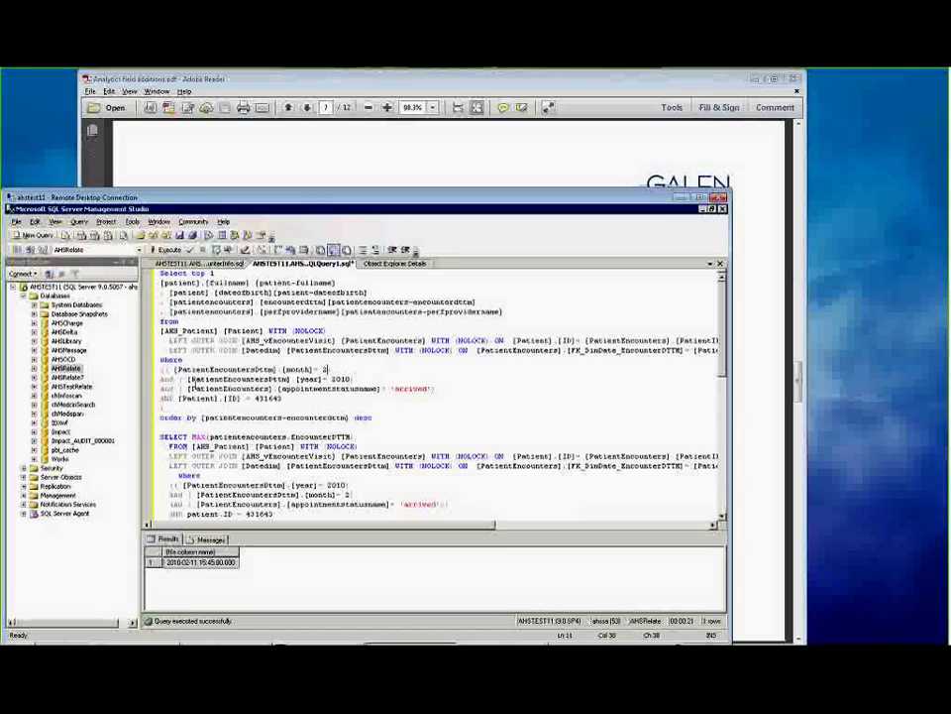
{"action": "left_click_drag", "start_coordinate": [383, 417], "coordinate": [14, 220]}
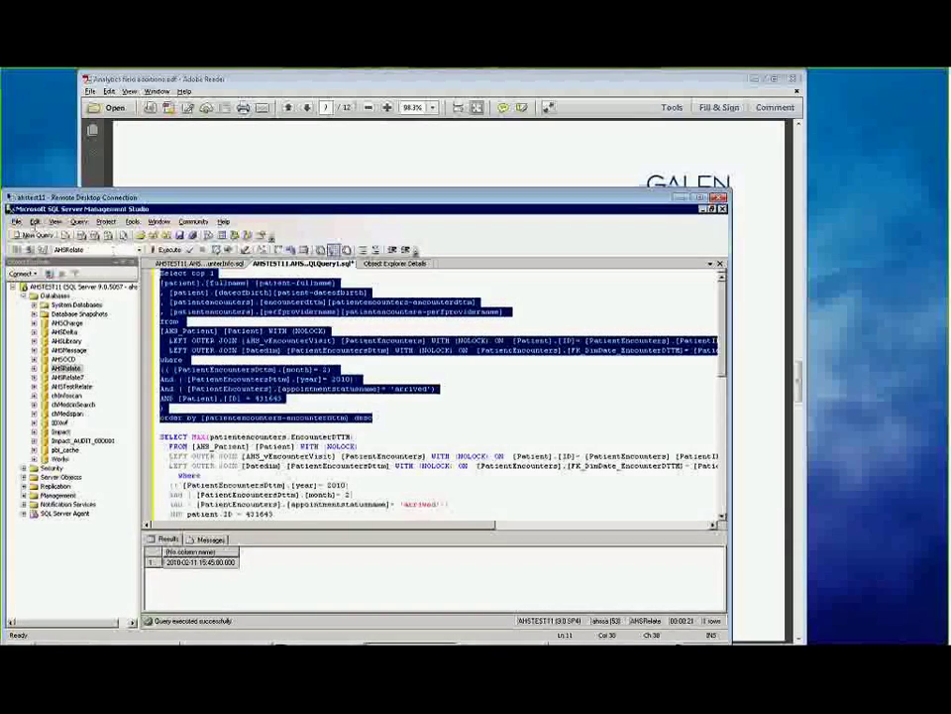
{"action": "left_click", "coordinate": [378, 426]}
{"action": "scroll", "coordinate": [379, 479], "scroll_direction": "down", "scroll_amount": 1}
{"action": "key", "text": "F5"}
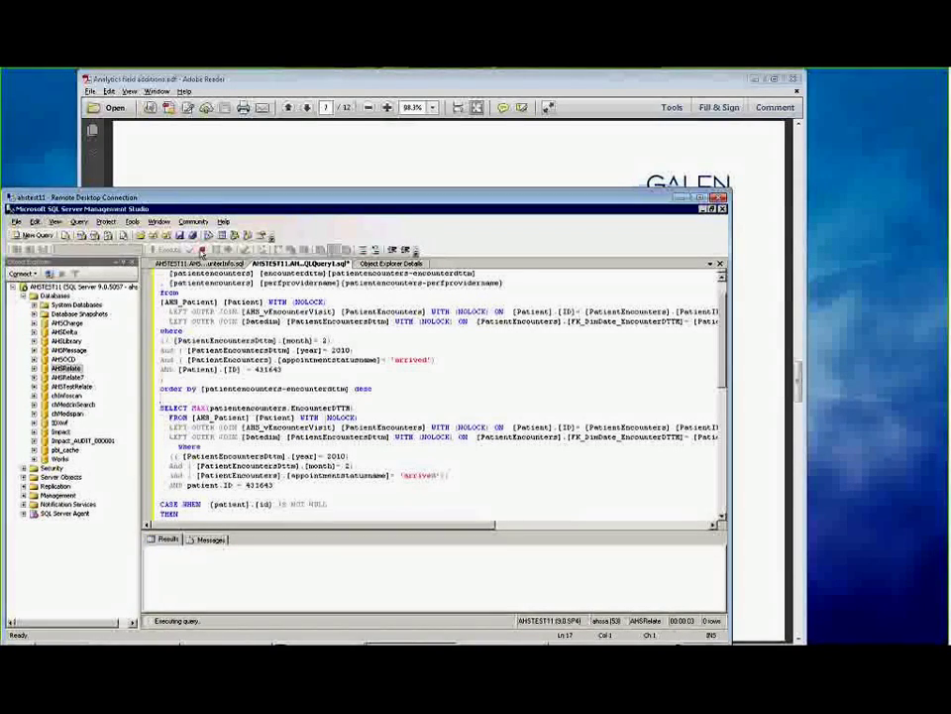
{"action": "key", "text": "alt+Break"}
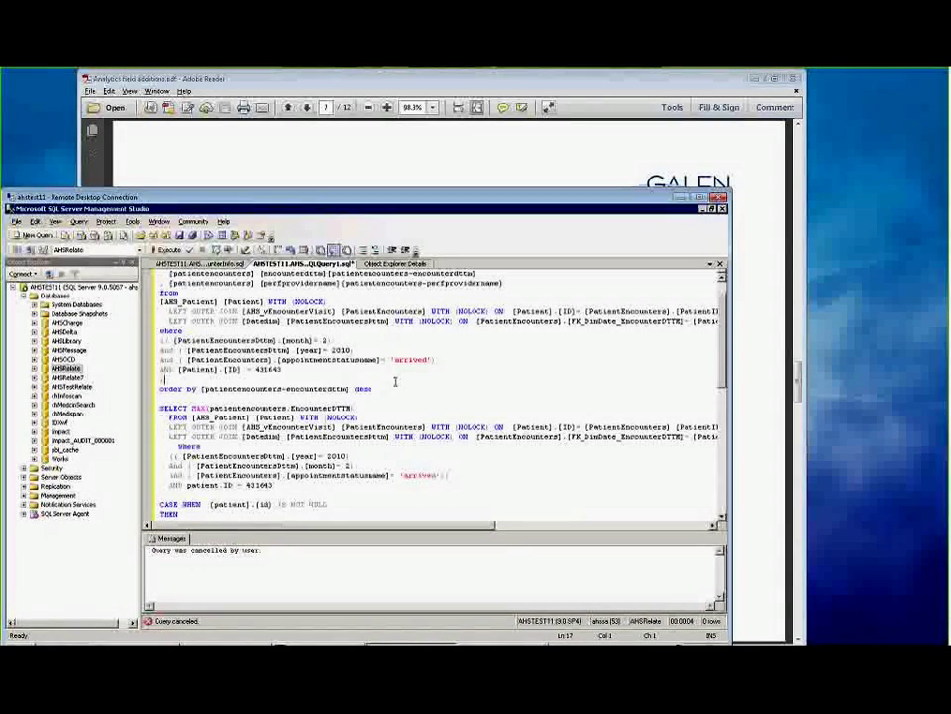
{"action": "scroll", "coordinate": [393, 383], "scroll_direction": "down", "scroll_amount": 1}
{"action": "scroll", "coordinate": [393, 383], "scroll_direction": "down", "scroll_amount": 3}
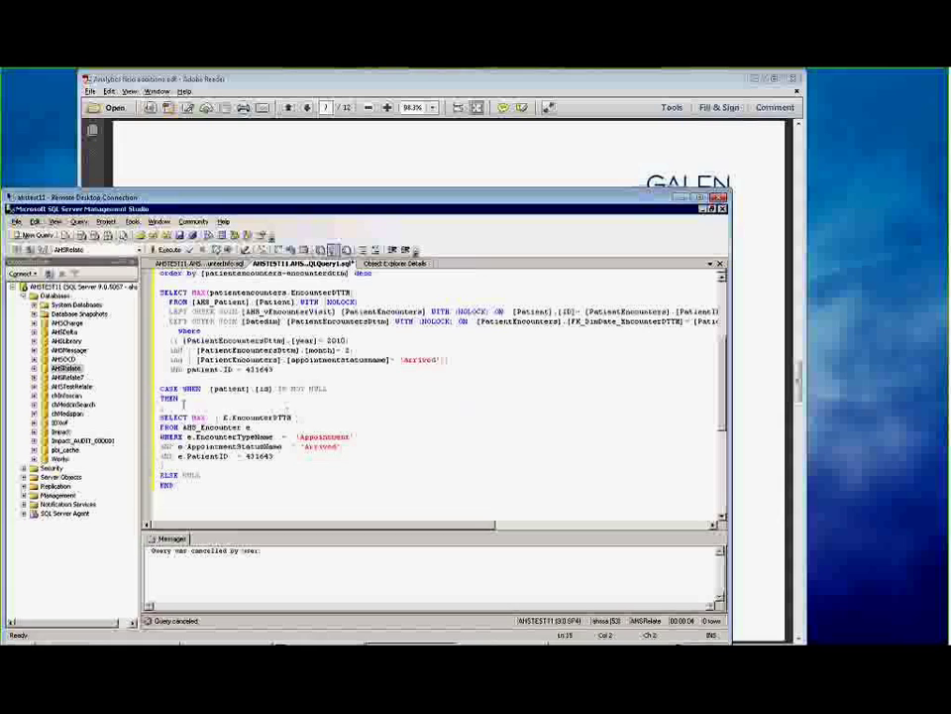
- Comment out the CASE WHEN and THEN lines of the query
{"action": "left_click_drag", "start_coordinate": [161, 408], "coordinate": [161, 383]}
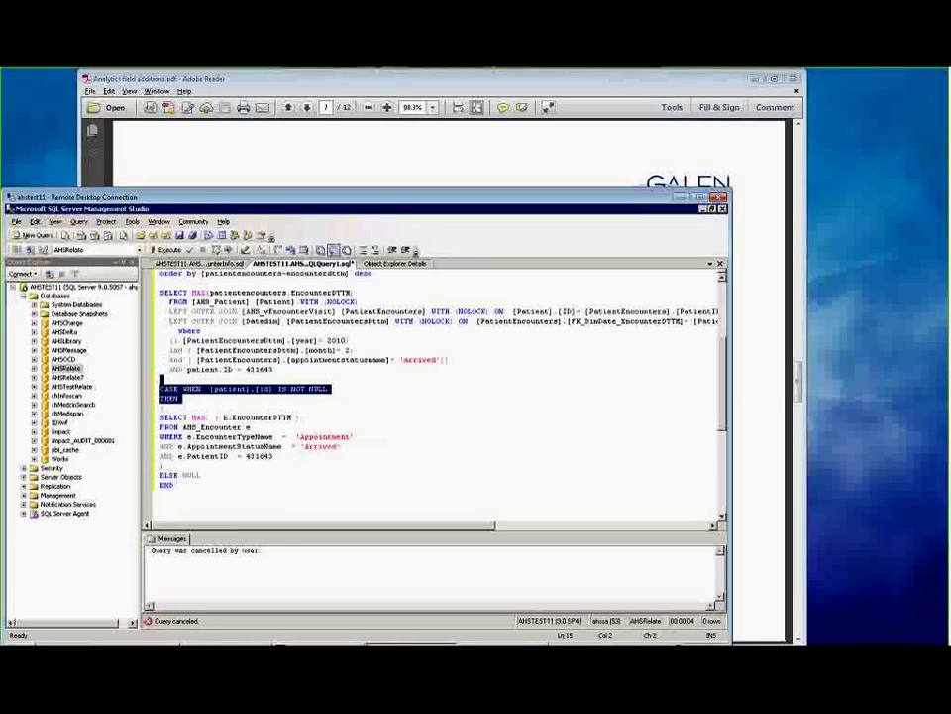
{"action": "key", "text": "ctrl+k"}
{"action": "key", "text": "ctrl+c"}
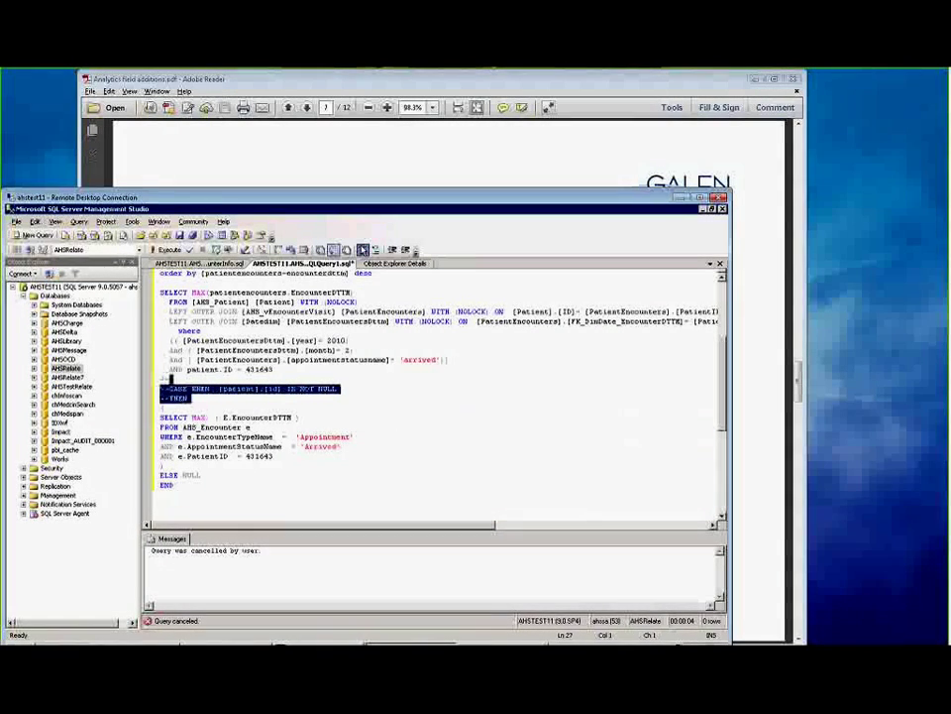
- Add an opening parenthesis above SELECT and comment out the closing parenthesis, ELSE NULL and END lines
{"action": "left_click_drag", "start_coordinate": [174, 485], "coordinate": [169, 474]}
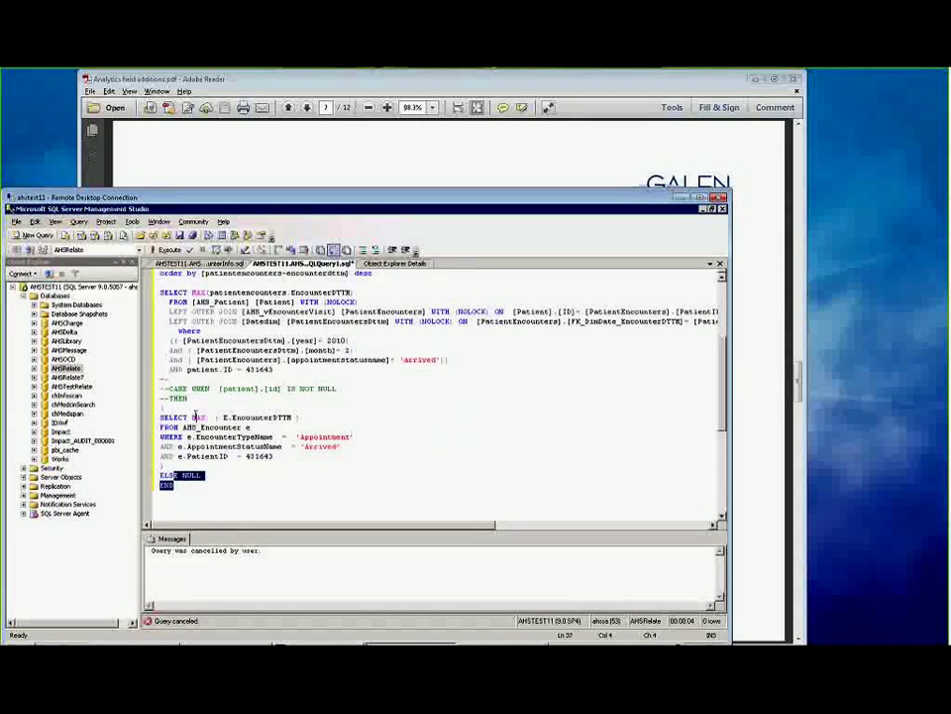
{"action": "left_click", "coordinate": [164, 406]}
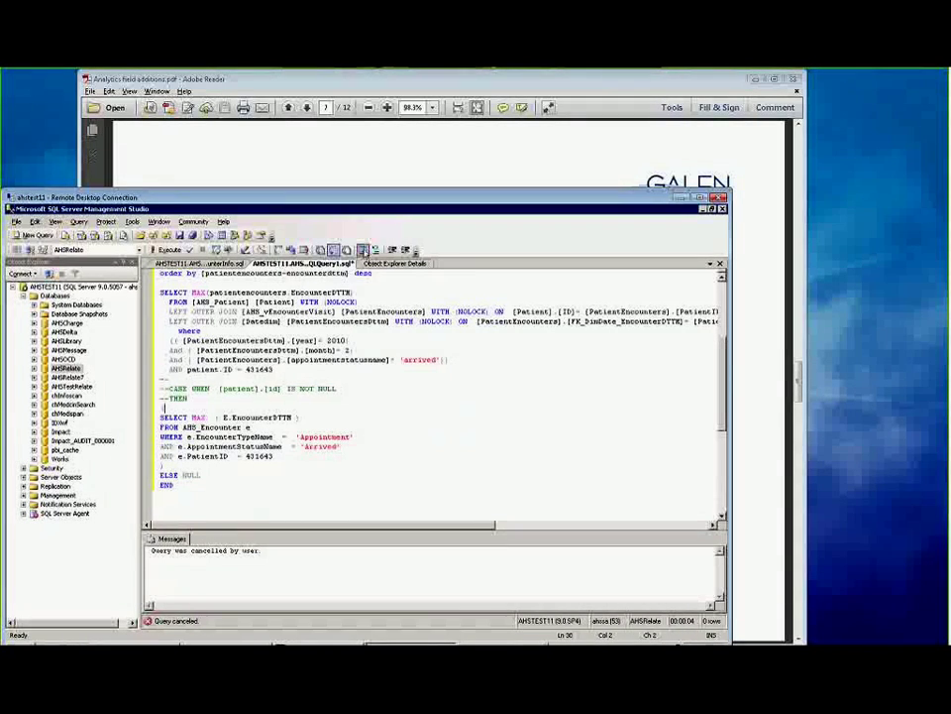
{"action": "type", "text": "("}
{"action": "left_click_drag", "start_coordinate": [183, 499], "coordinate": [165, 465]}
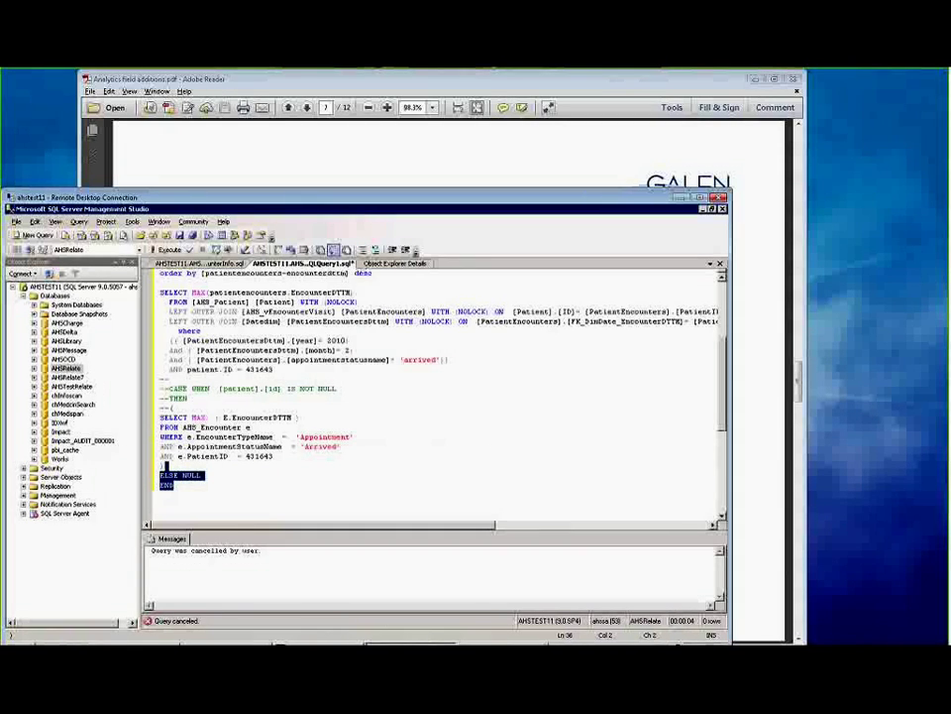
{"action": "key", "text": "ctrl+k"}
{"action": "key", "text": "ctrl+c"}
- Run the remaining SELECT MAX subquery and enlarge the results area to watch it execute
{"action": "left_click", "coordinate": [401, 429]}
{"action": "key", "text": "F5"}
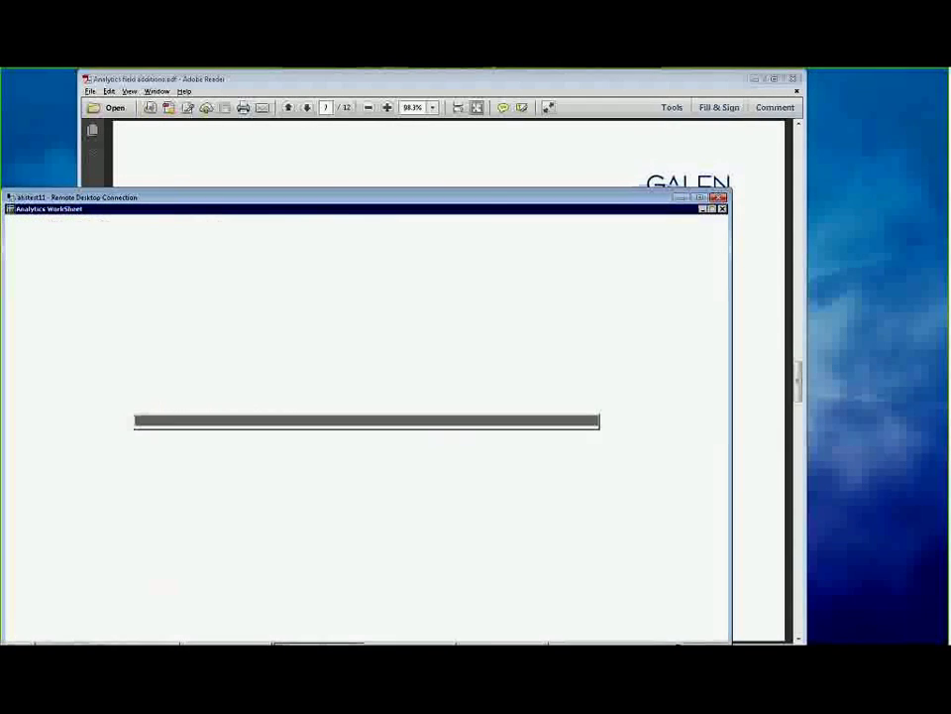
{"action": "left_click", "coordinate": [436, 643]}
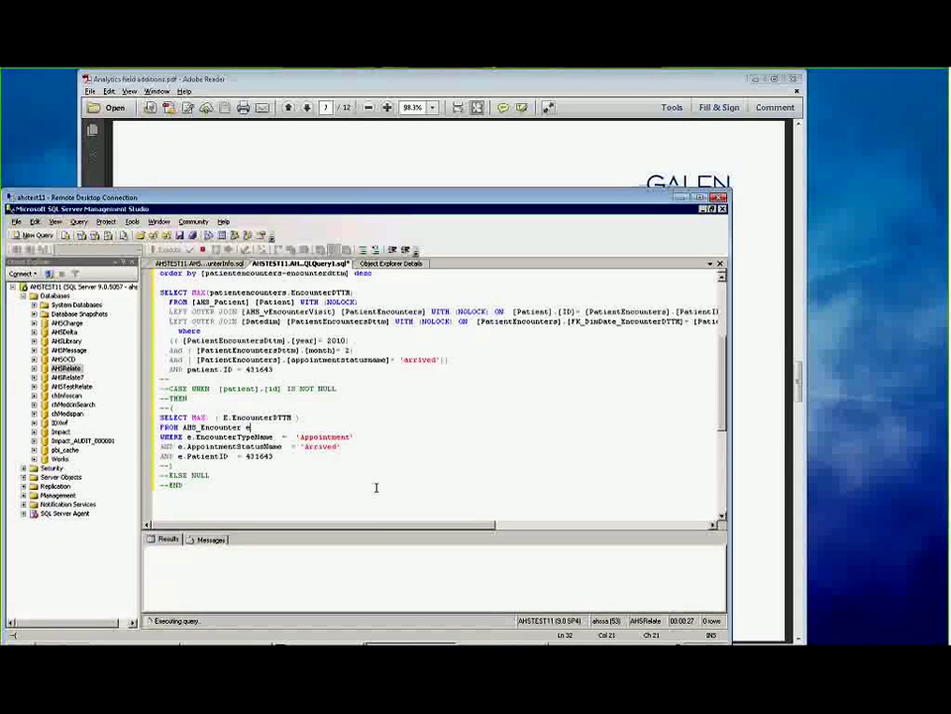
{"action": "left_click_drag", "start_coordinate": [382, 532], "coordinate": [382, 460]}
{"action": "scroll", "coordinate": [382, 428], "scroll_direction": "down", "scroll_amount": 2}
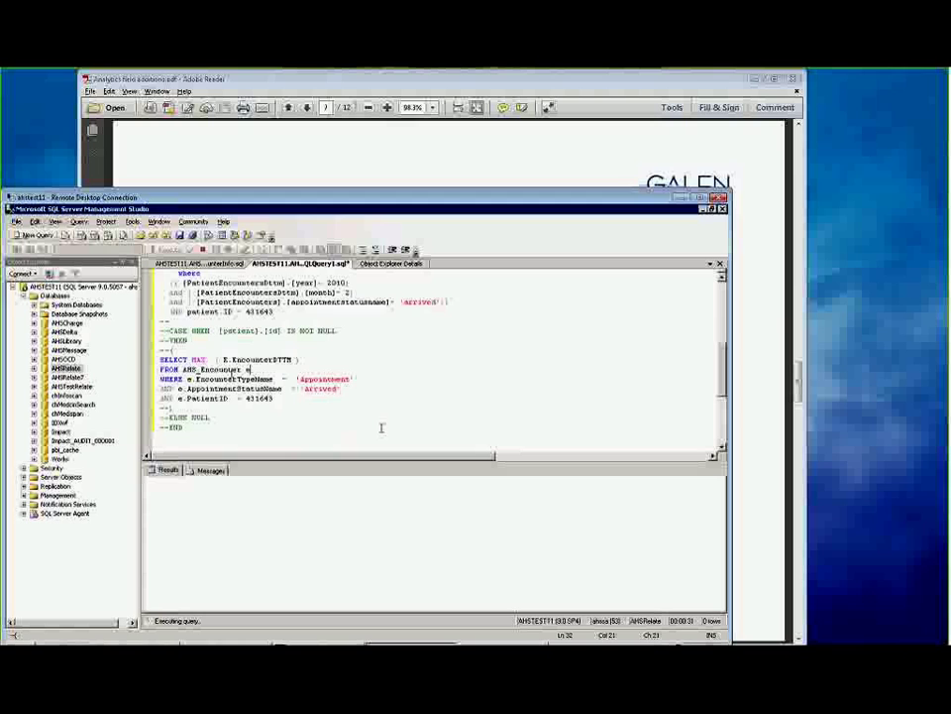
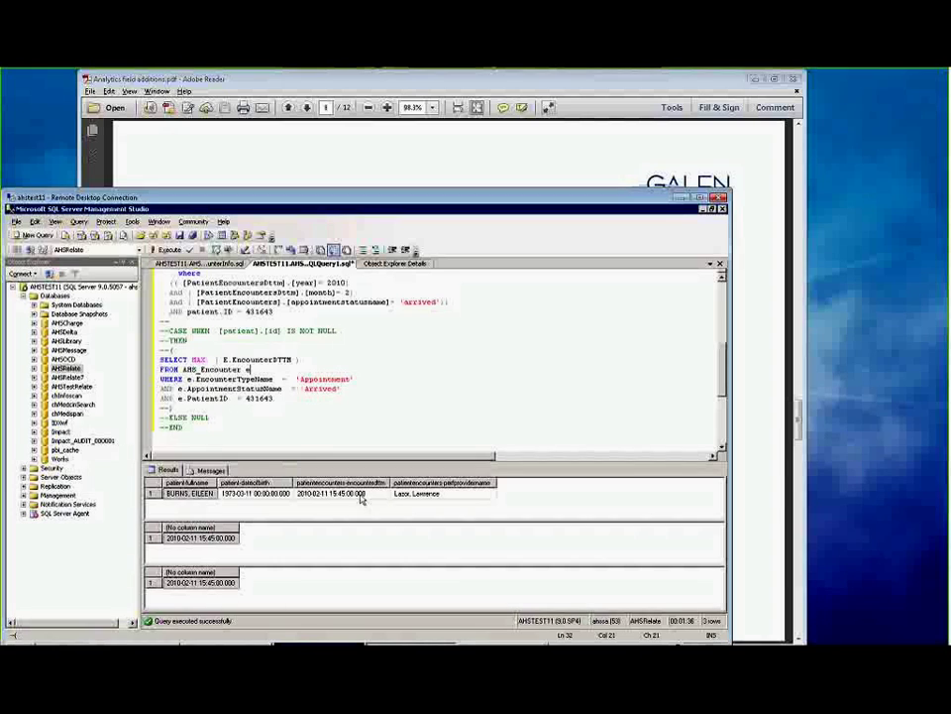
- Compare the latest encounterdttm result with the worksheet, then bring the Expression Fields slide forward
{"action": "left_click", "coordinate": [352, 494]}
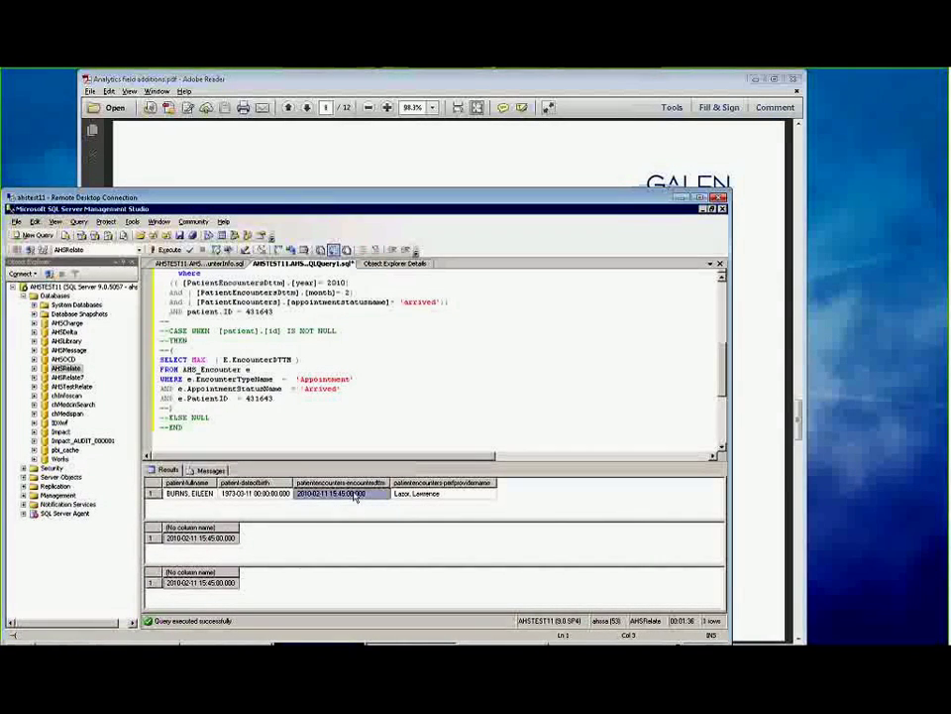
{"action": "key", "text": "alt+Tab"}
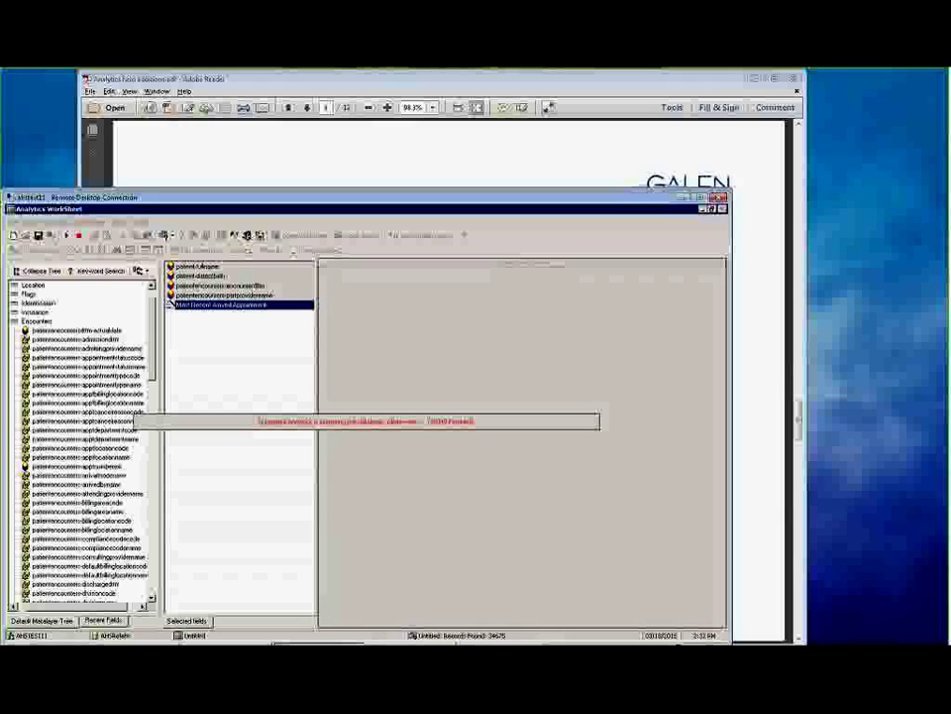
{"action": "left_click", "coordinate": [502, 635]}
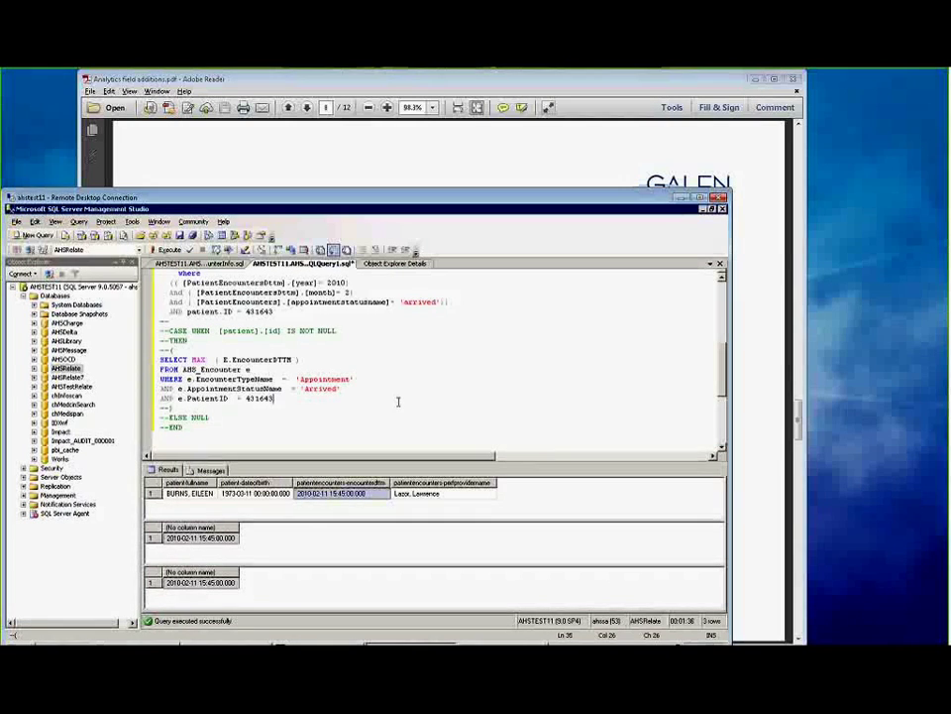
{"action": "left_click", "coordinate": [417, 175]}
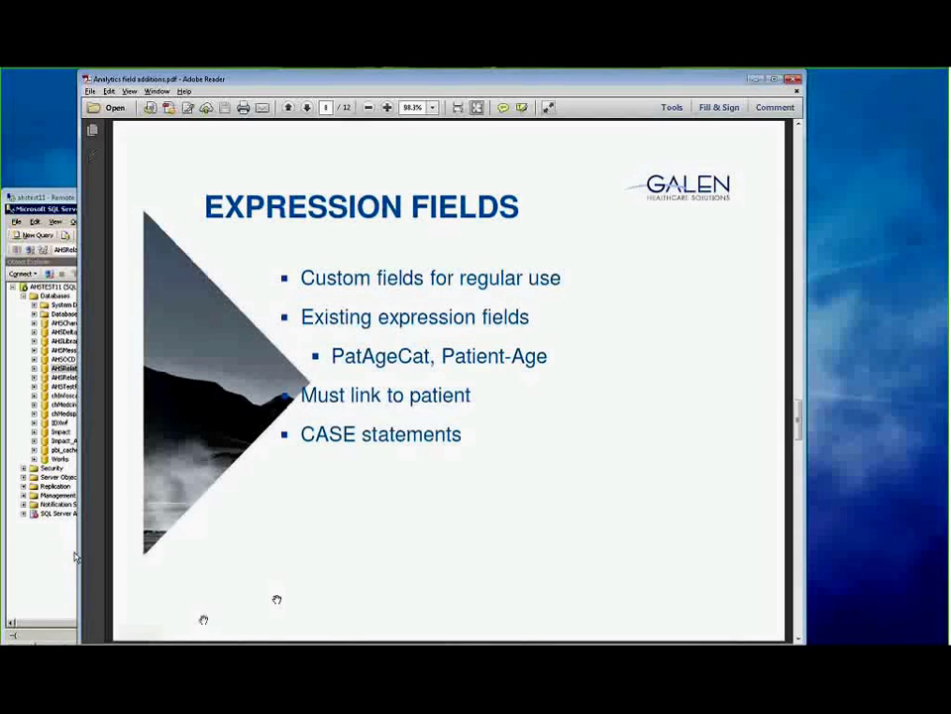
- Return to the Analytics Worksheet grid showing 34675 records with the new column
{"action": "key", "text": "alt+Tab"}
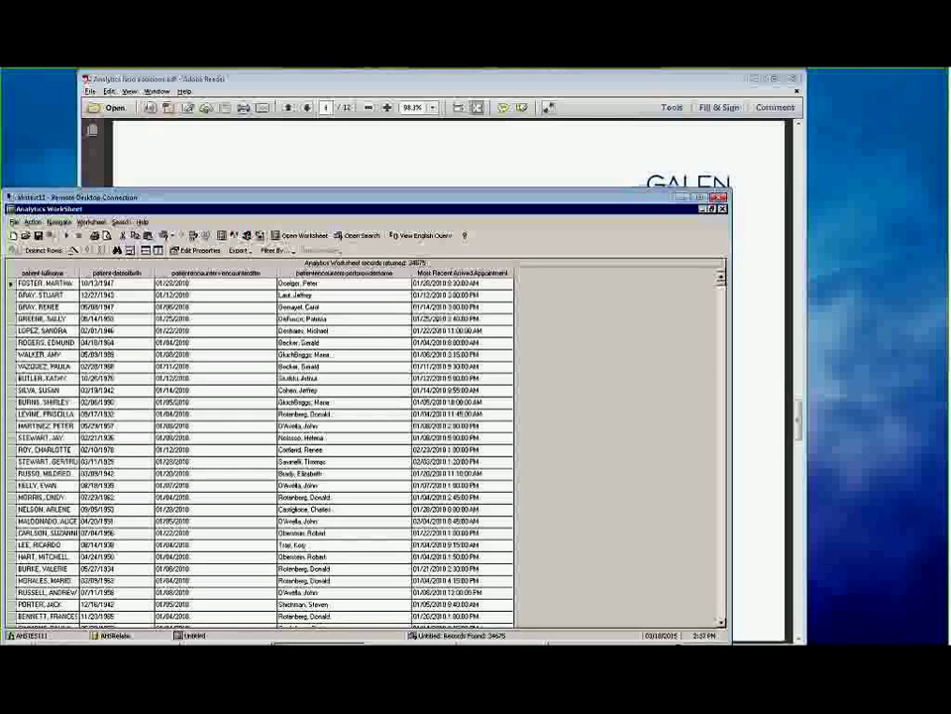
- Sort ascending by patient fullname and select one patient's repeated rows
{"action": "left_click", "coordinate": [45, 273]}
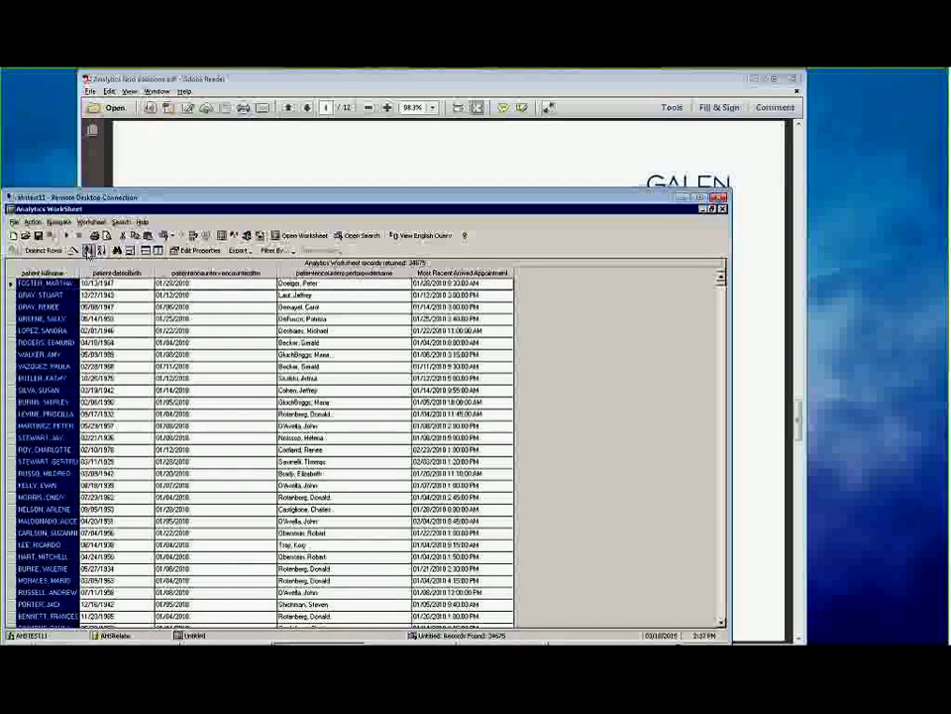
{"action": "left_click", "coordinate": [88, 251]}
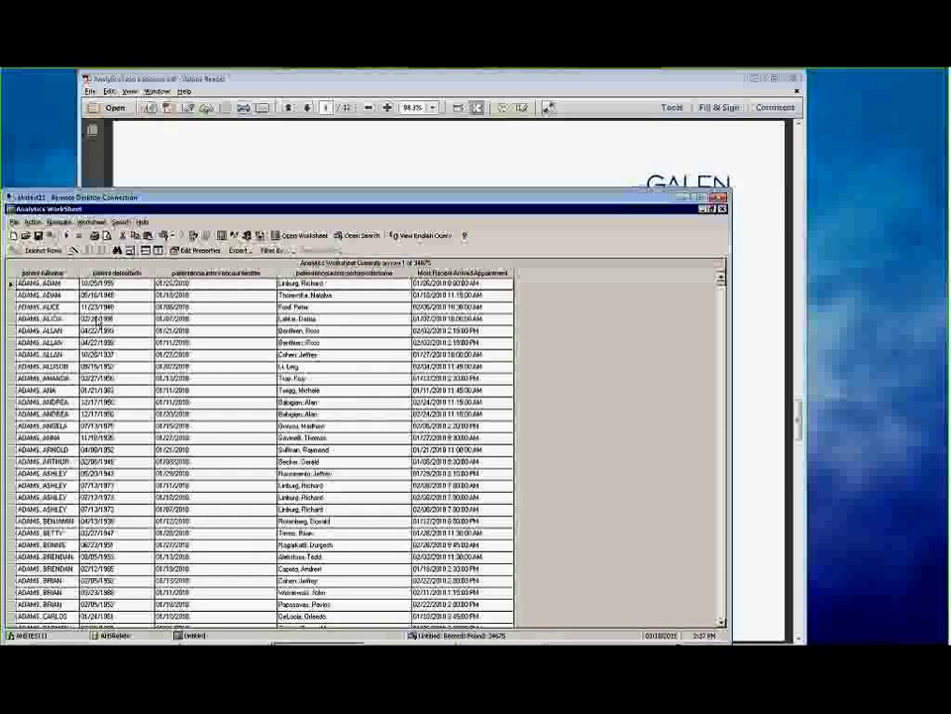
{"action": "left_click_drag", "start_coordinate": [64, 331], "coordinate": [463, 349]}
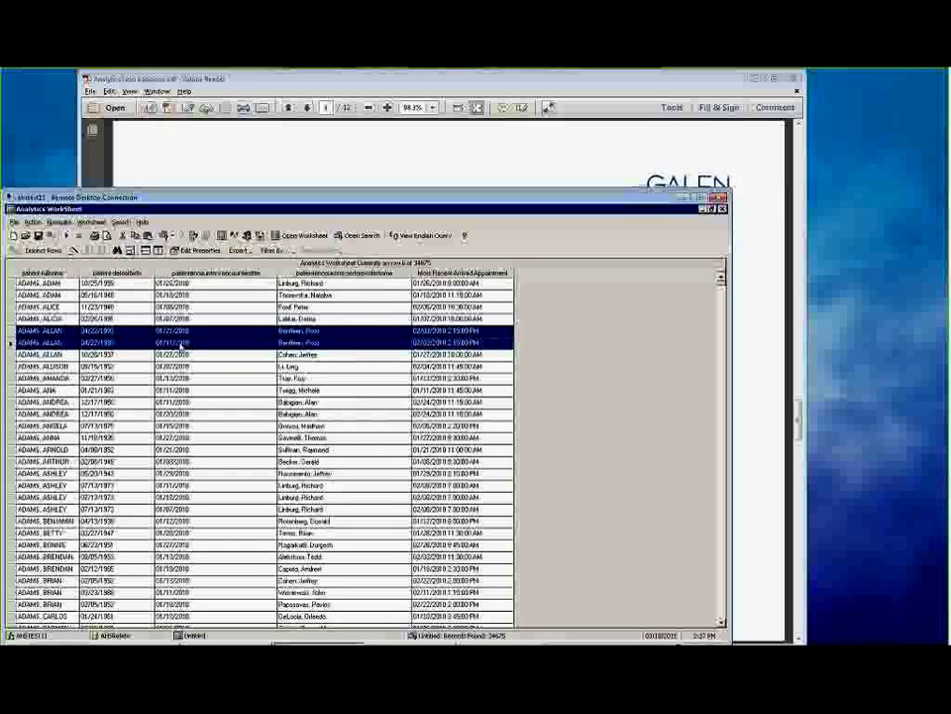
{"action": "left_click_drag", "start_coordinate": [60, 354], "coordinate": [95, 364]}
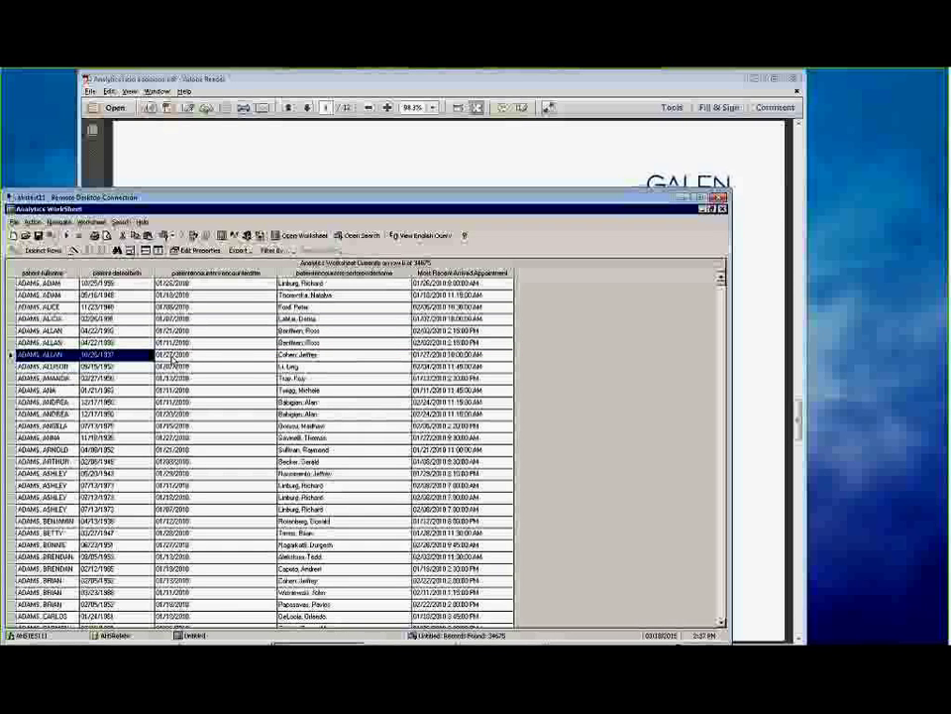
- Compare those rows' encounter dates with Most Recent Arrived Appointment, then show the field tree
{"action": "left_click", "coordinate": [433, 356]}
{"action": "left_click", "coordinate": [249, 356]}
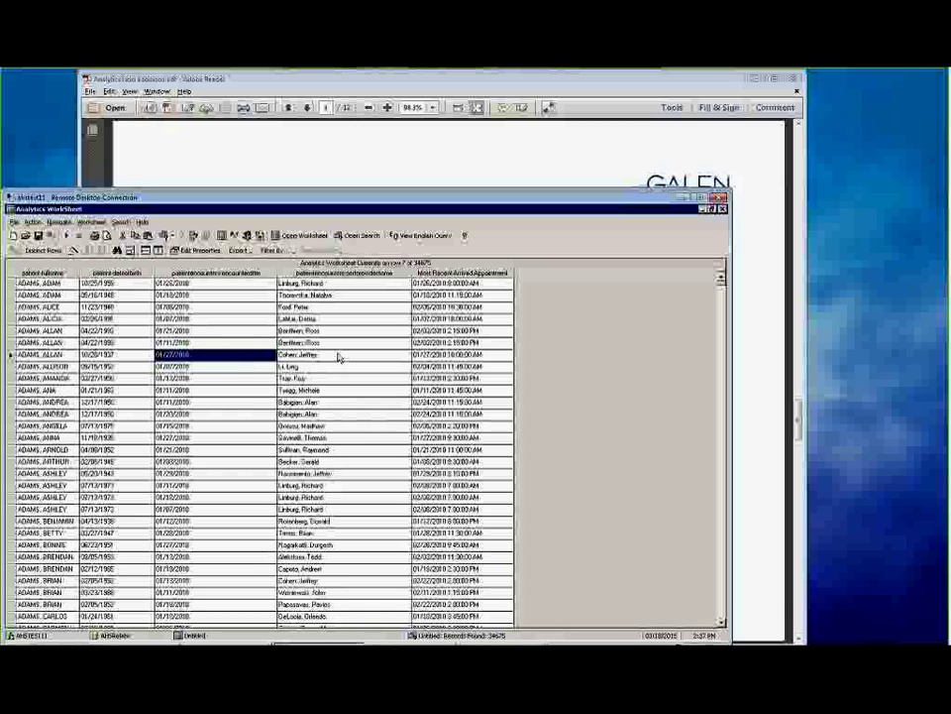
{"action": "key", "text": "Up"}
{"action": "left_click", "coordinate": [433, 346]}
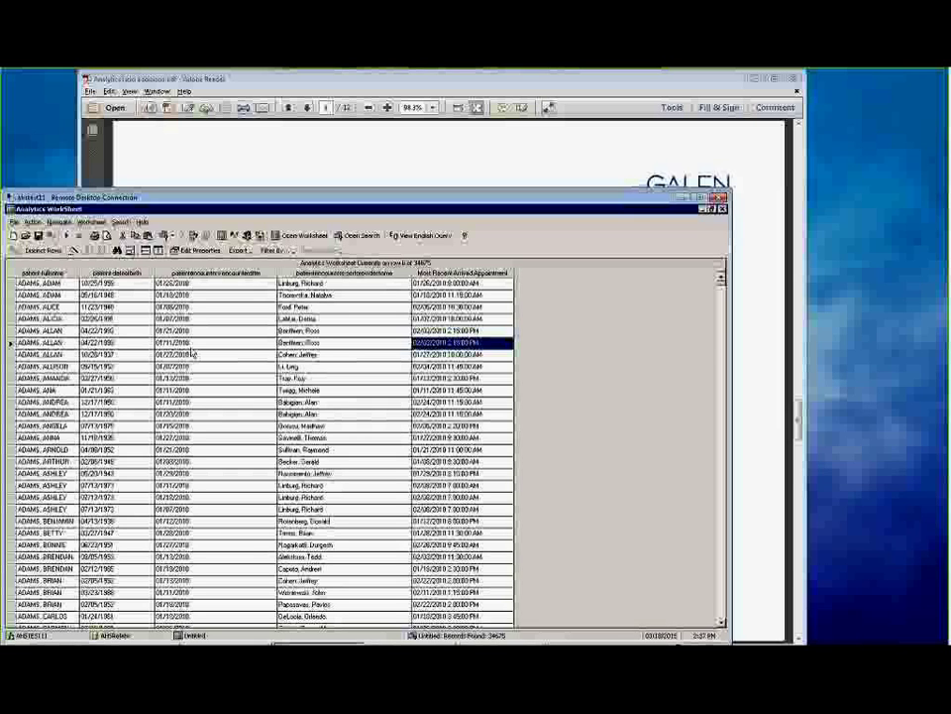
{"action": "left_click", "coordinate": [130, 250]}
{"action": "right_click", "coordinate": [208, 305]}
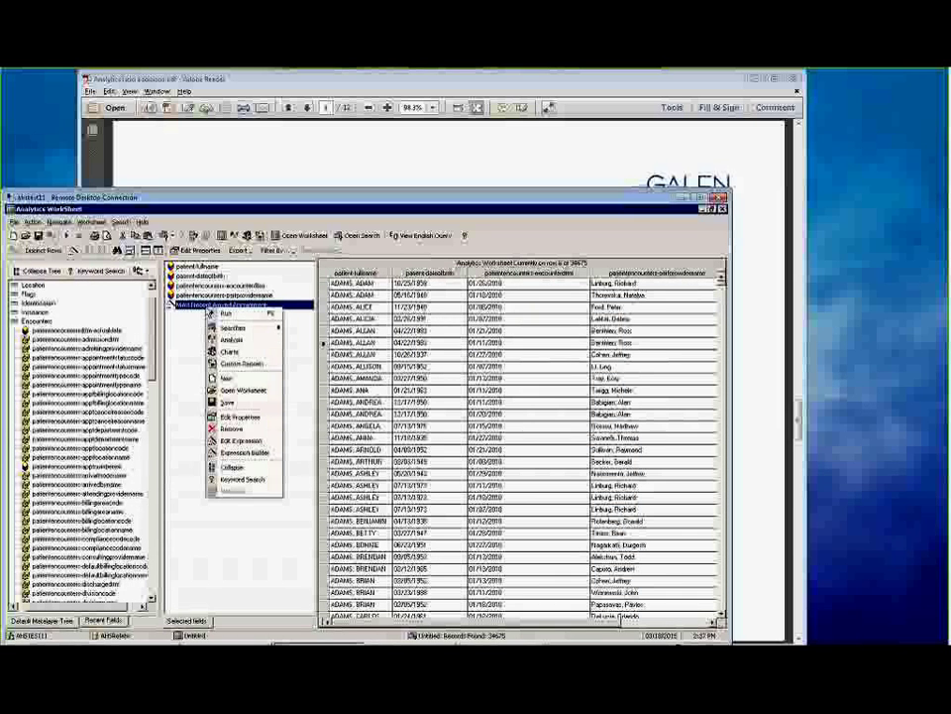
- Review the field's CASE WHEN expression without changes, then advance to the next slide
{"action": "left_click", "coordinate": [236, 440]}
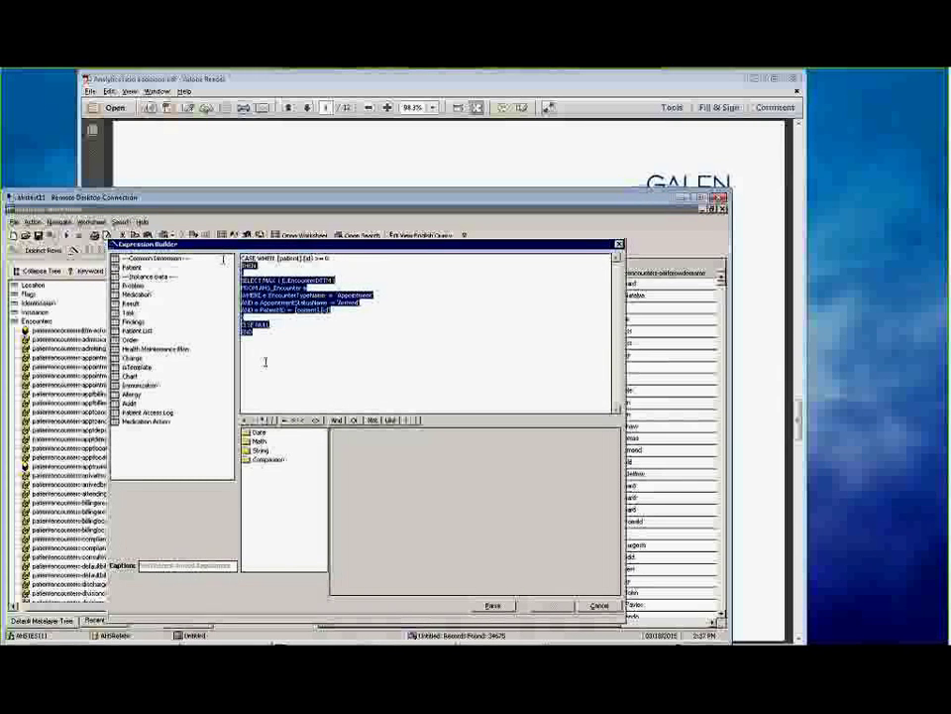
{"action": "key", "text": "ctrl+a"}
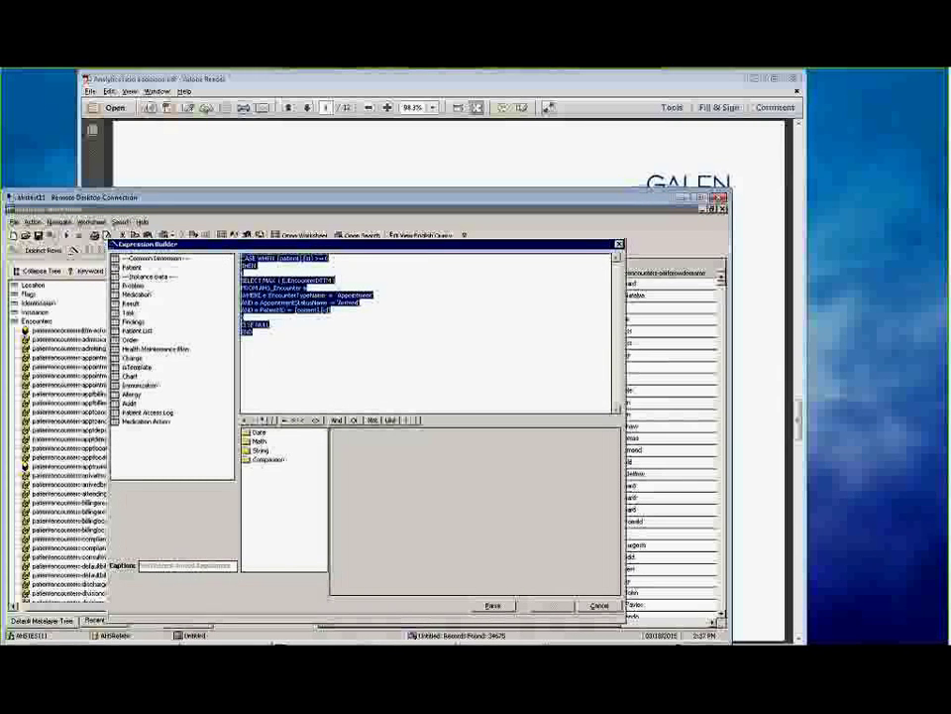
{"action": "left_click", "coordinate": [595, 605]}
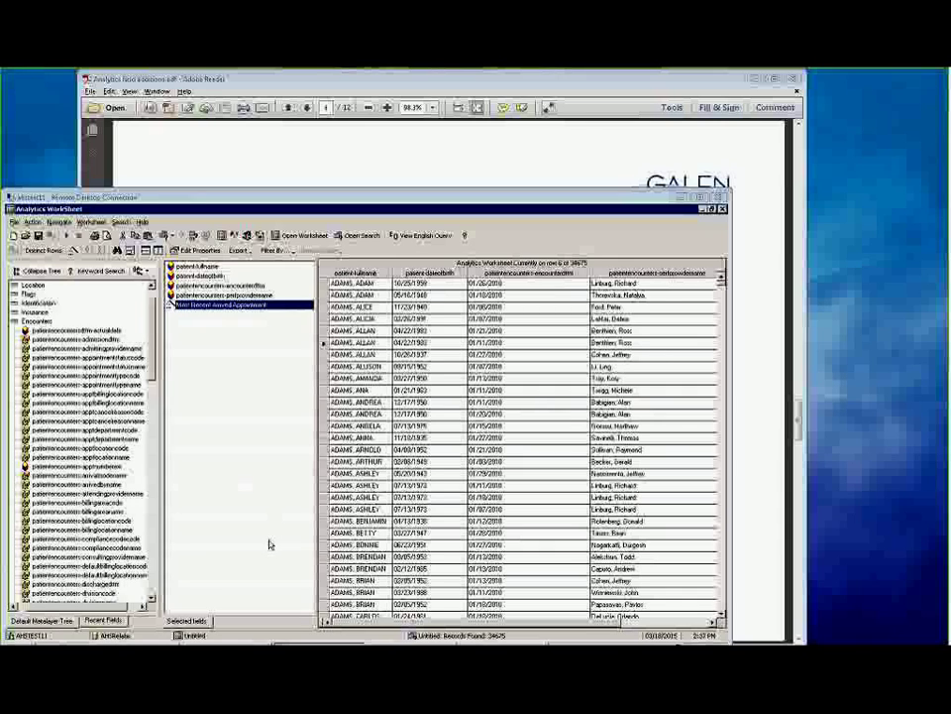
{"action": "left_click", "coordinate": [363, 164]}
{"action": "key", "text": "Page_Down"}
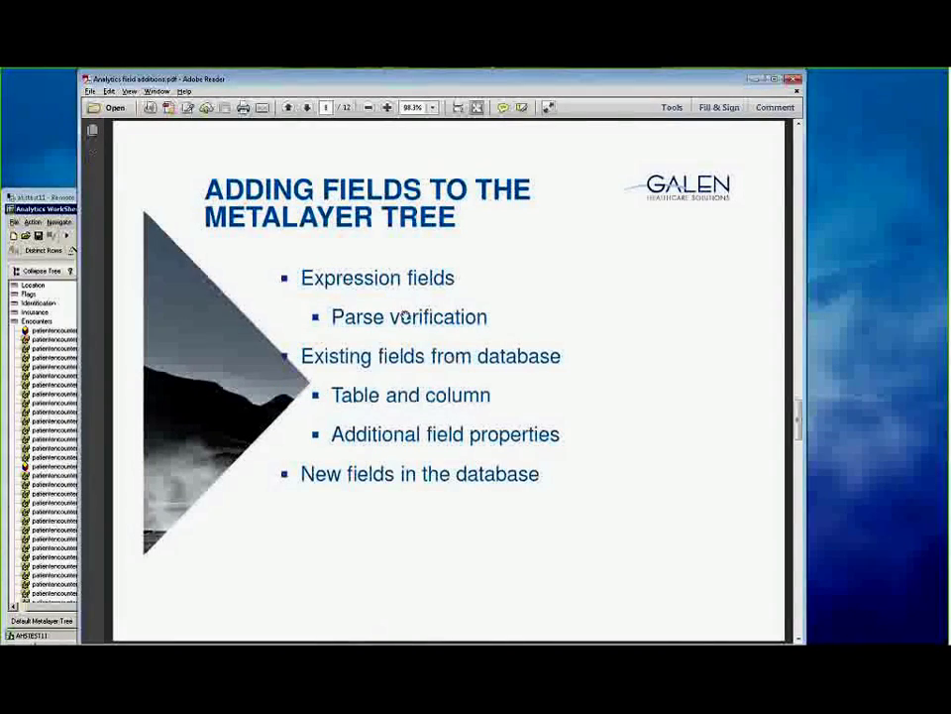
- Close the worksheet without saving and show the Administration tools in the Analytics menu
{"action": "left_click", "coordinate": [56, 211]}
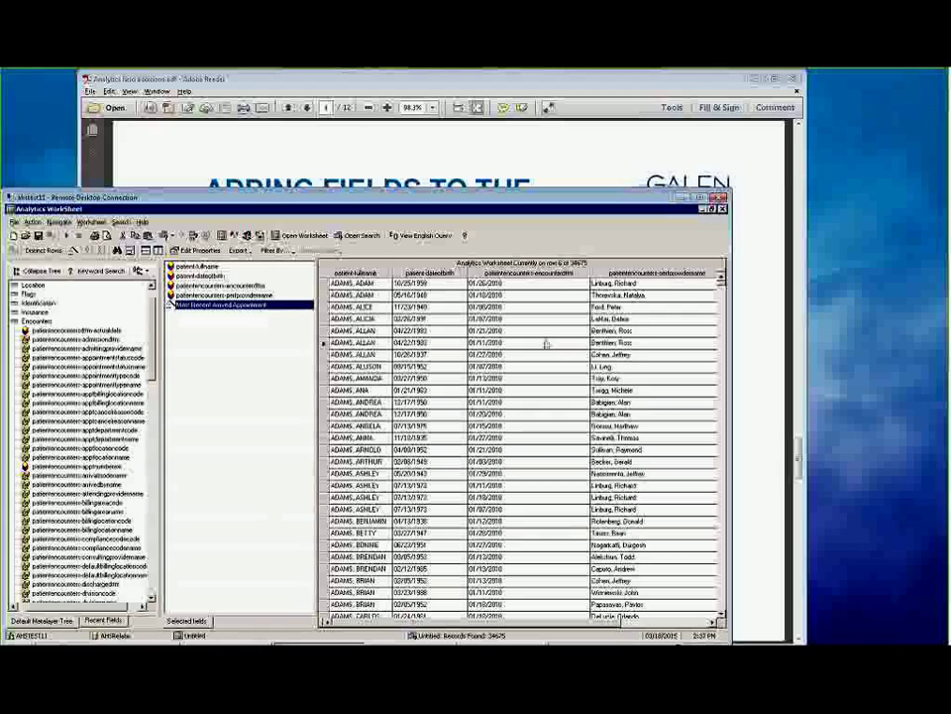
{"action": "key", "text": "ctrl+n"}
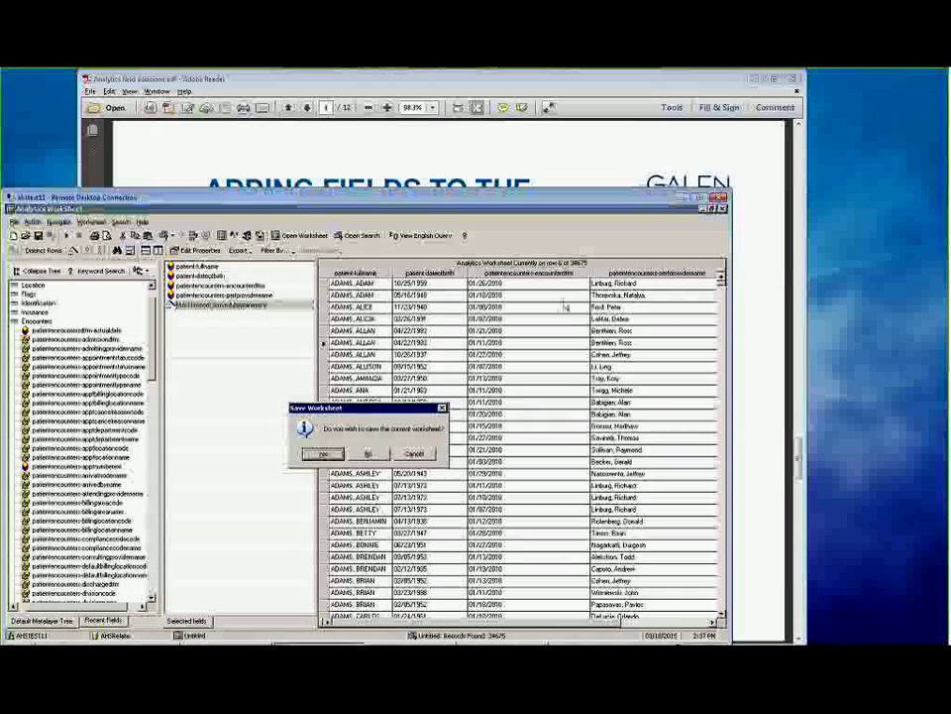
{"action": "left_click", "coordinate": [370, 455]}
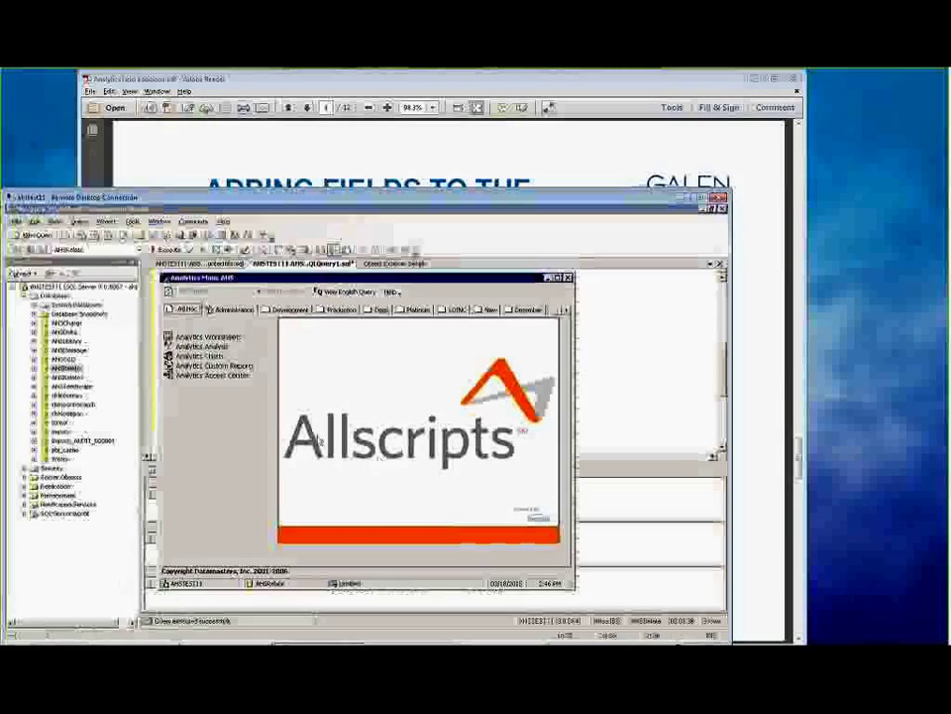
{"action": "left_click", "coordinate": [220, 311]}
- Launch Metalayer Engine and start a new metalayer field
{"action": "left_click", "coordinate": [214, 366]}
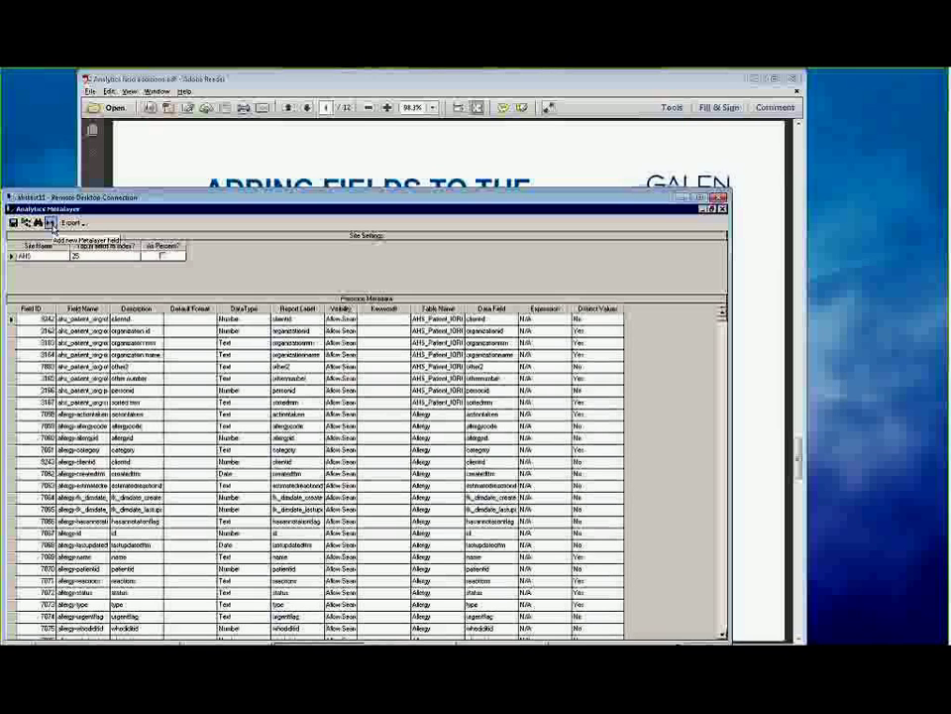
{"action": "left_click", "coordinate": [51, 225]}
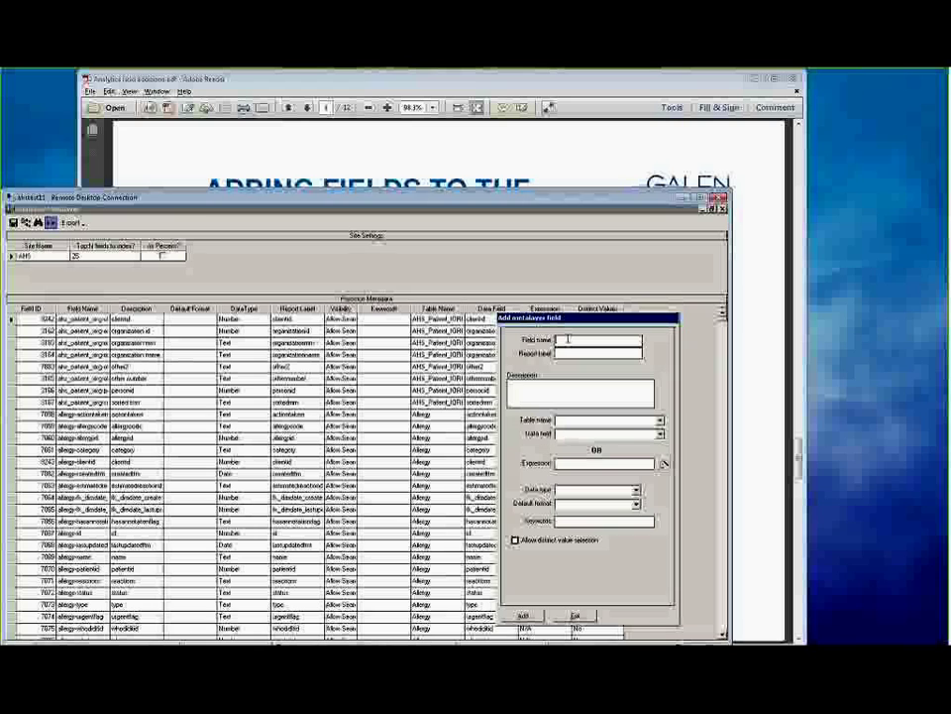
- Name the field 'Most Recent Patient Appointment - All Types', trimming its end
{"action": "type", "text": "test1"}
{"action": "key", "text": "ctrl+a"}
{"action": "type", "text": "Most Recent Patient"}
{"action": "type", "text": " Appointm"}
{"action": "type", "text": "ent - All"}
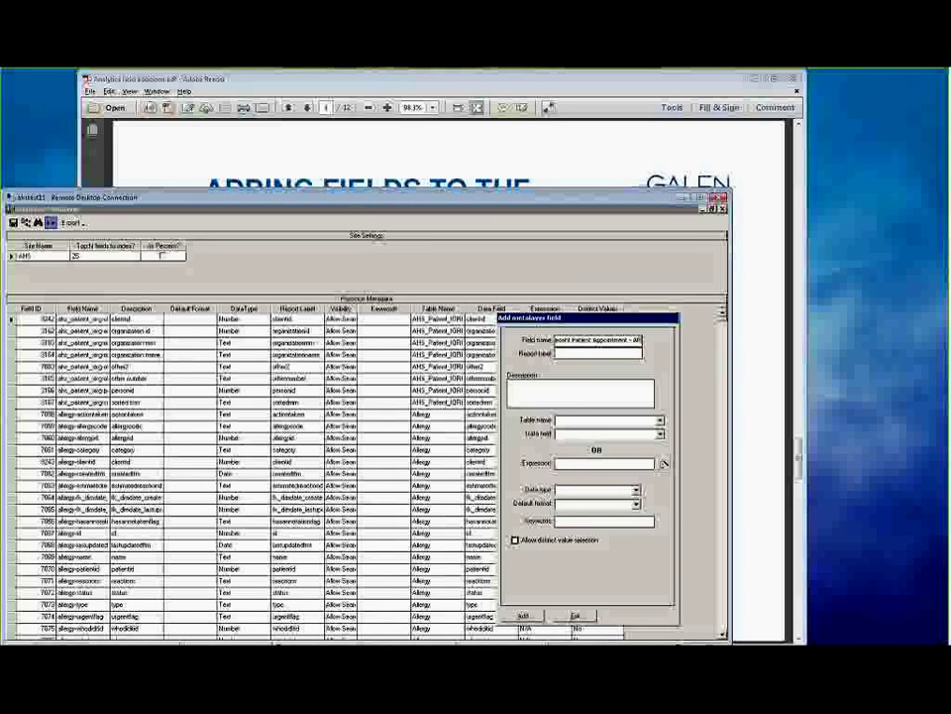
{"action": "type", "text": " Types"}
{"action": "key", "text": "BackSpace"}
{"action": "key", "text": "BackSpace"}
{"action": "key", "text": "BackSpace"}
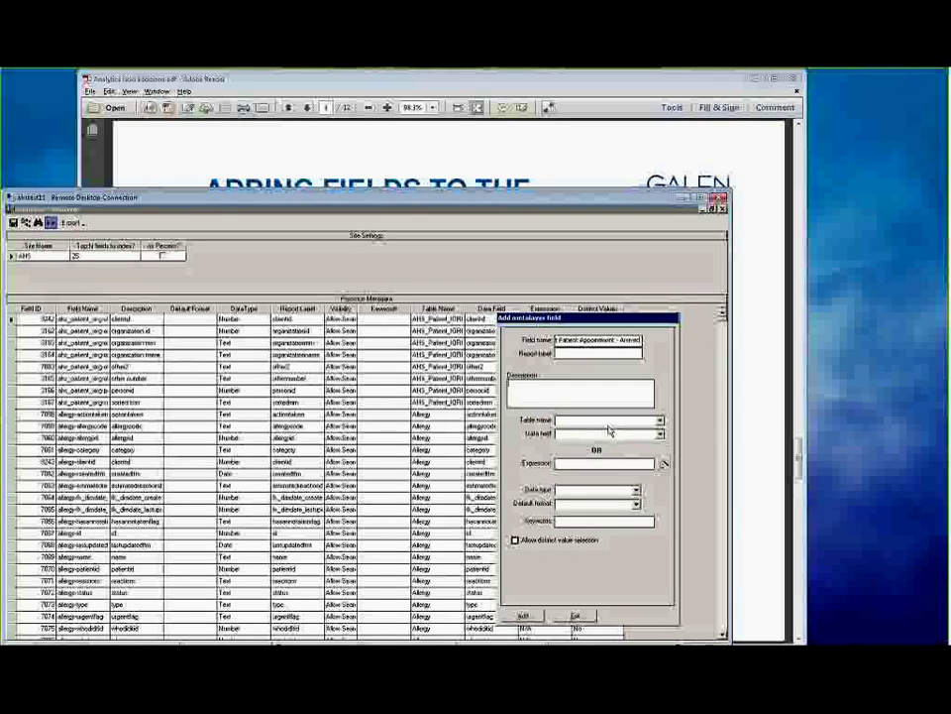
- Choose the source table from the Table name list and bring up the Expression Builder
{"action": "left_click", "coordinate": [609, 426]}
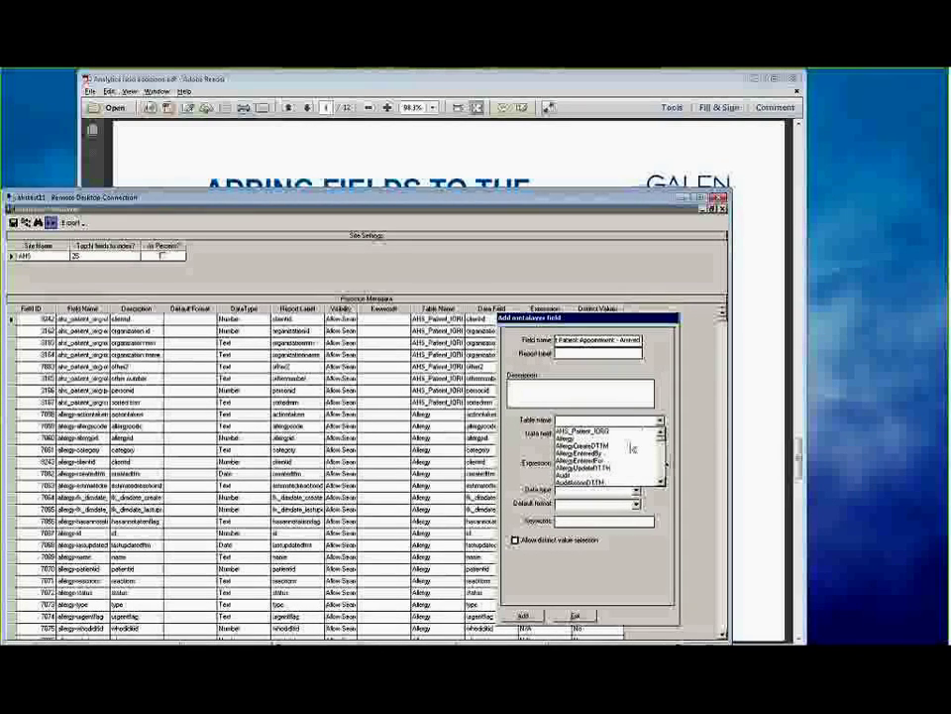
{"action": "left_click", "coordinate": [633, 448]}
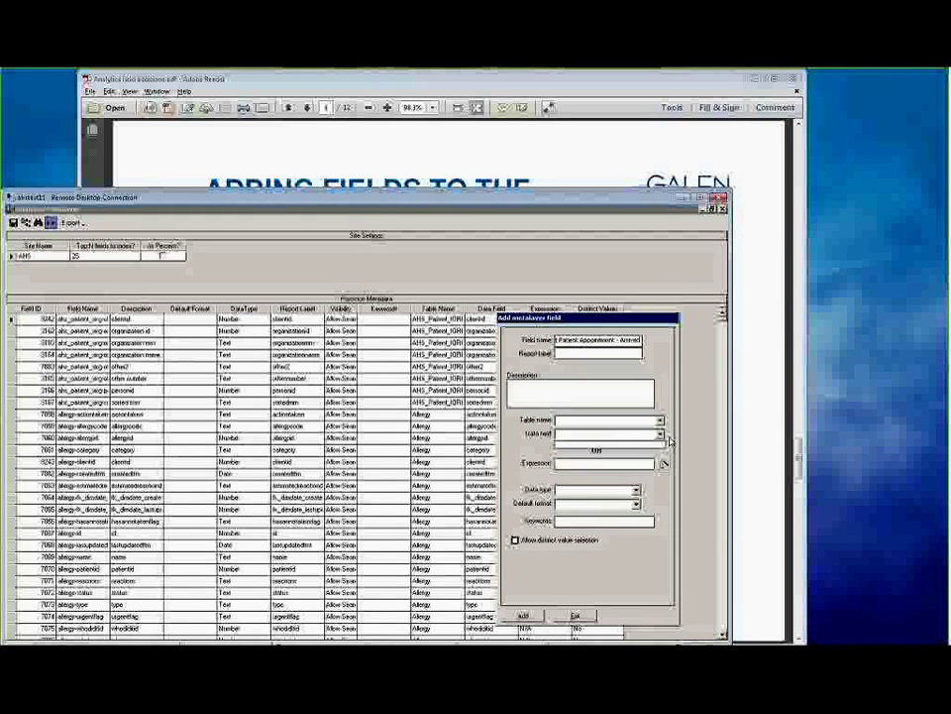
{"action": "left_click", "coordinate": [659, 434]}
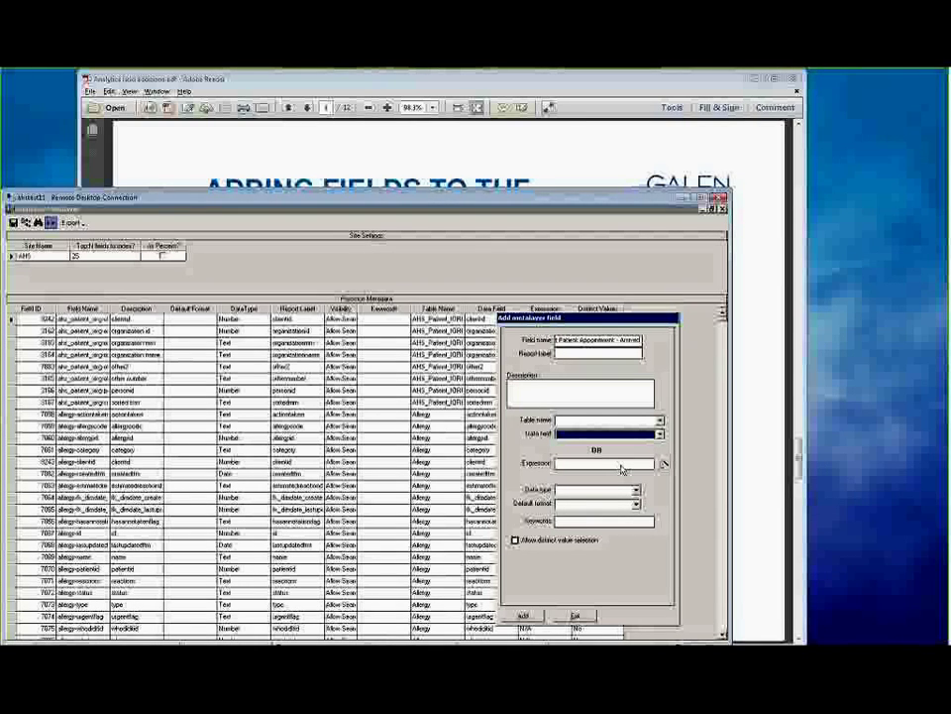
{"action": "left_click", "coordinate": [663, 464]}
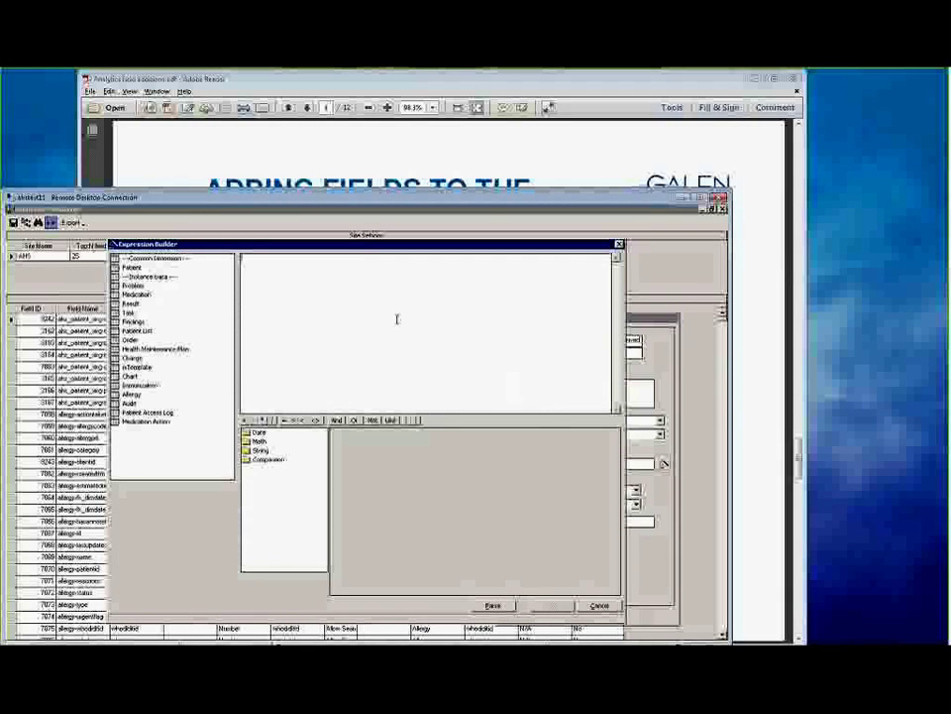
- Paste the CASE WHEN SQL, changing '>= 0' to IS NOT NULL and ELSE to 'No arrived appointments'
{"action": "type", "text": "CASE WHEN [patient].[id] >= 0 THEN ( SELECT MAX ( E.EncounterDTTM ) FROM AHS_Encounter e WHERE e.EncounterTypeName = 'Appointment' AND e.AppointmentStatusName = 'Arrived' AND e.PatientID = [patient].[id] ) ELSE NULL END"}
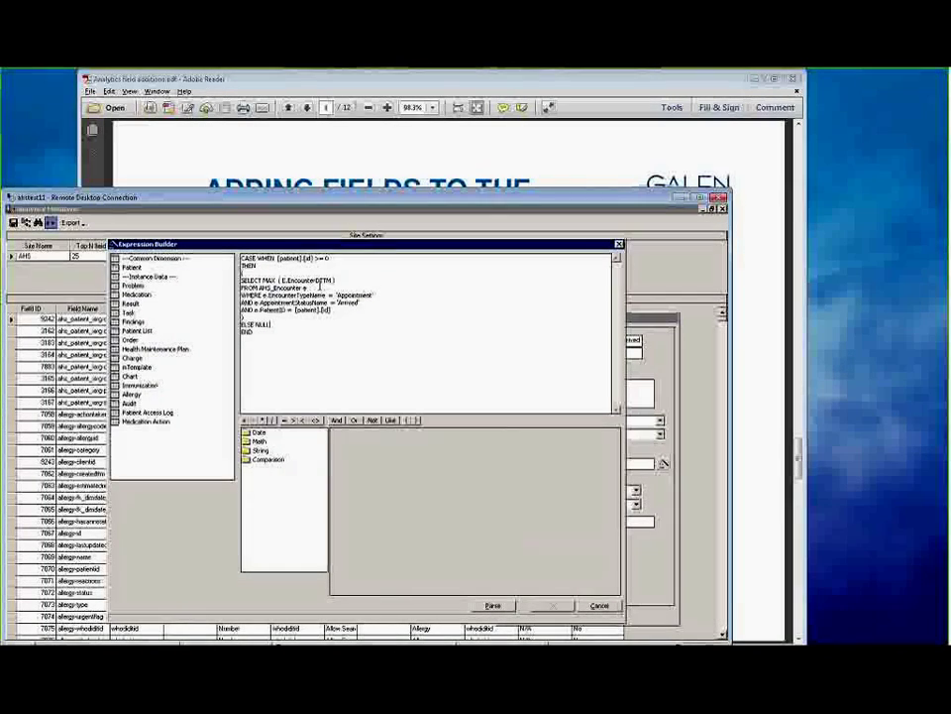
{"action": "left_click_drag", "start_coordinate": [329, 257], "coordinate": [315, 258]}
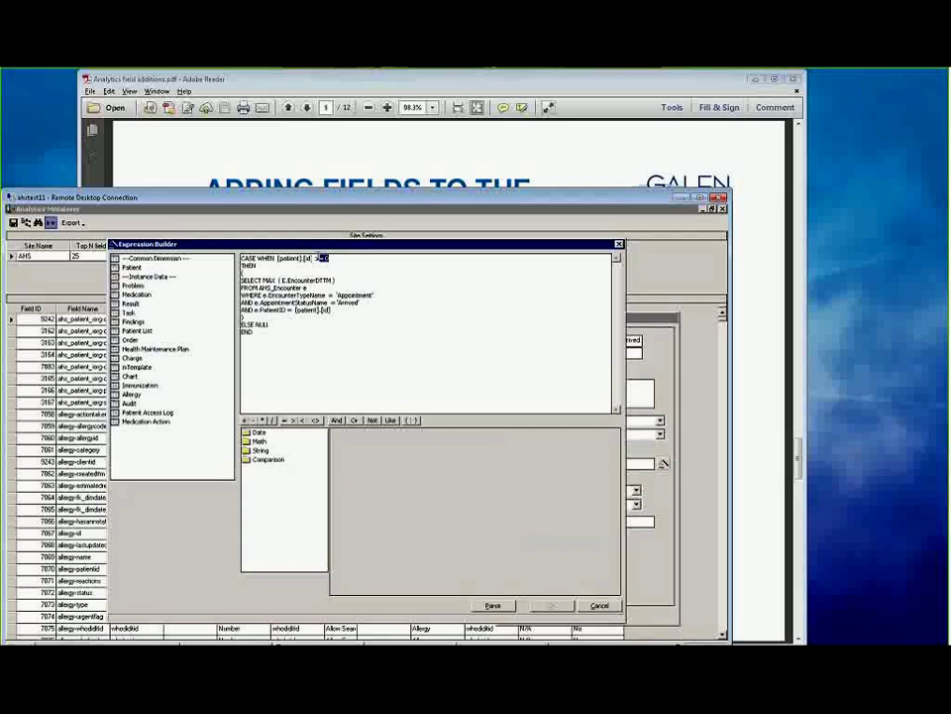
{"action": "type", "text": "IS NOT NULL"}
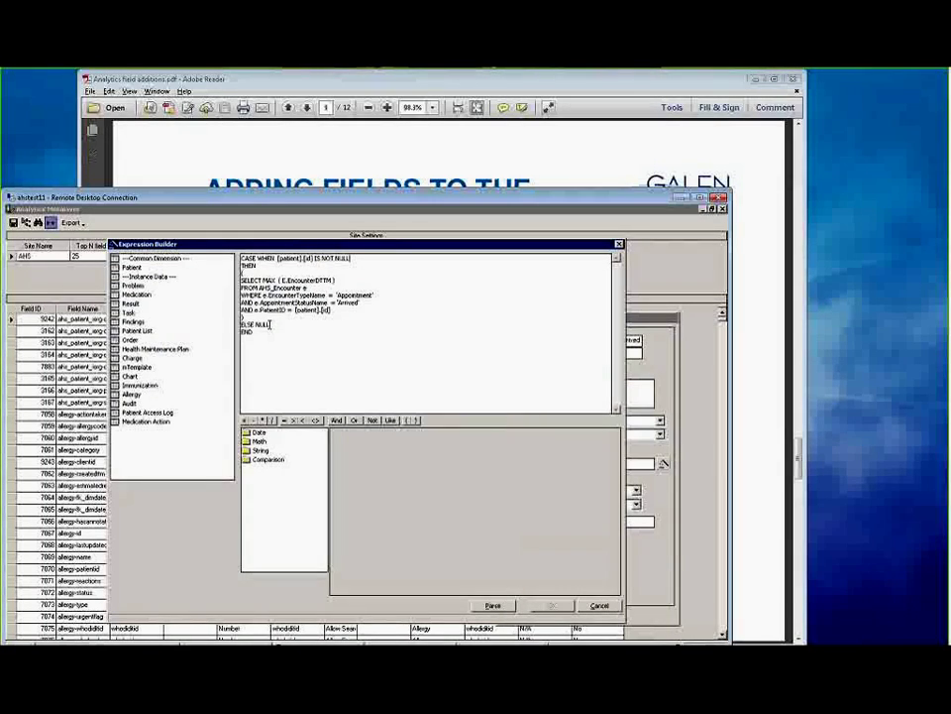
{"action": "left_click_drag", "start_coordinate": [269, 324], "coordinate": [256, 322]}
{"action": "key", "text": "Delete"}
{"action": "type", "text": "'00"}
{"action": "key", "text": "BackSpace"}
{"action": "key", "text": "BackSpace"}
{"action": "key", "text": "BackSpace"}
{"action": "key", "text": "BackSpace"}
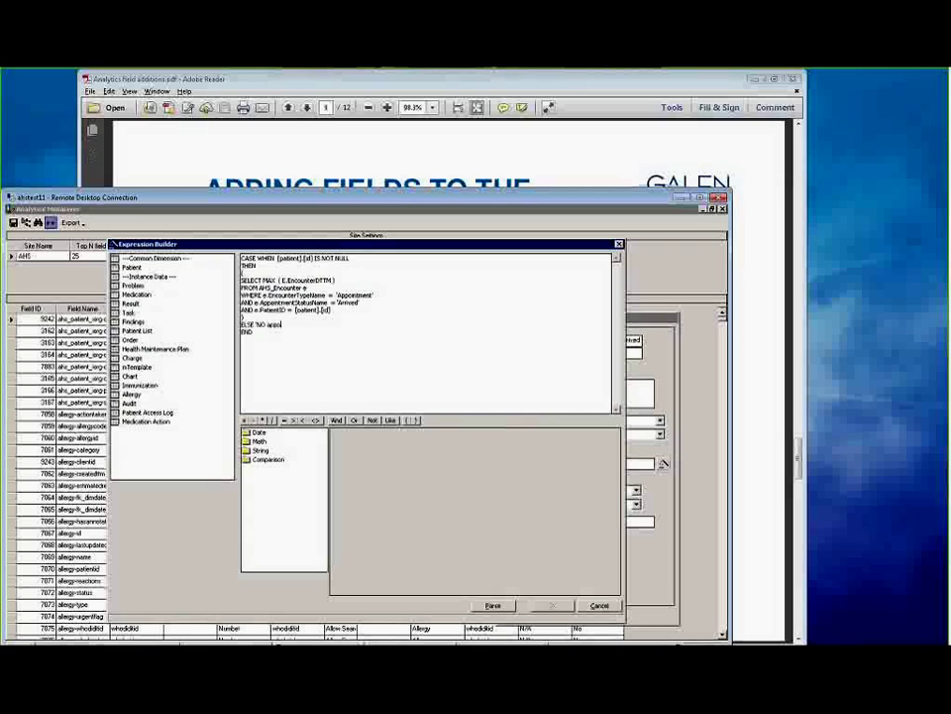
{"action": "type", "text": "rrived appo"}
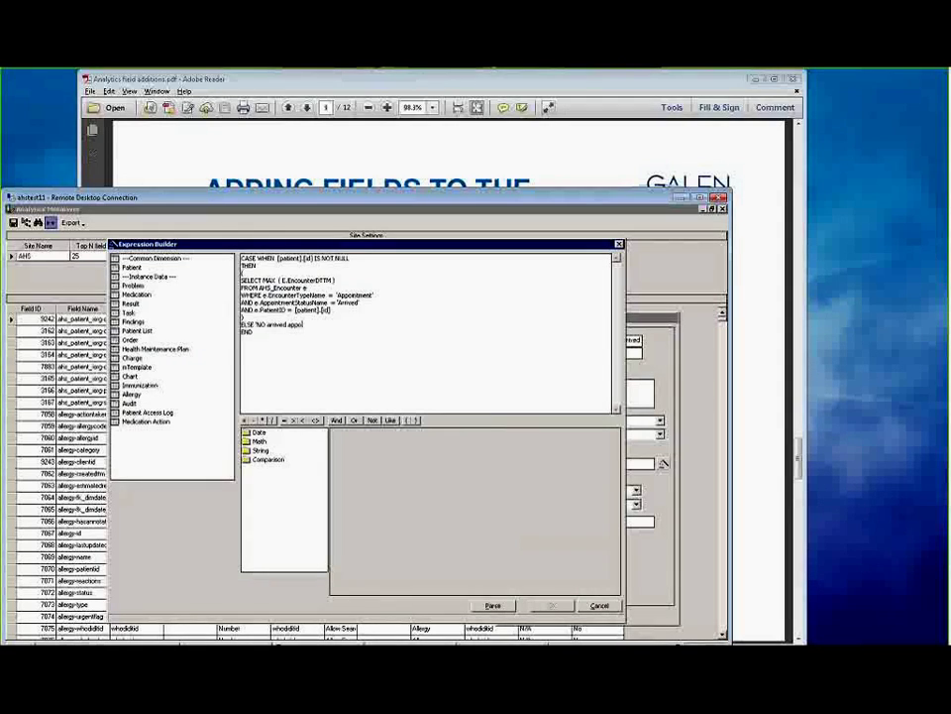
{"action": "type", "text": "intments'"}
{"action": "left_click", "coordinate": [264, 324]}
{"action": "key", "text": "BackSpace"}
{"action": "type", "text": "o"}
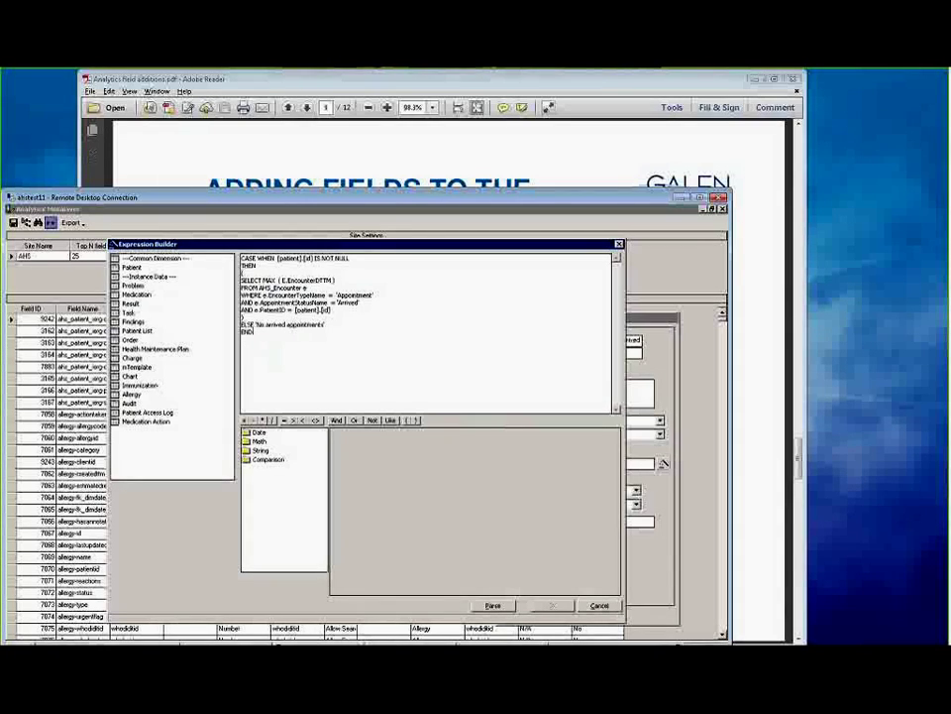
- Parse the expression, acknowledge it passed, and accept it
{"action": "left_click", "coordinate": [487, 606]}
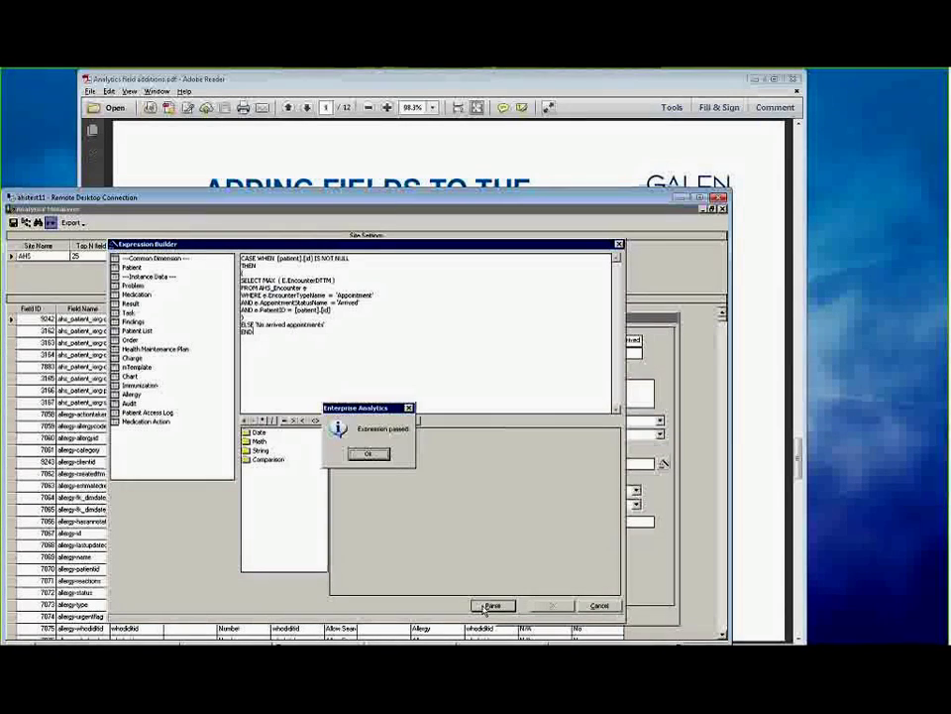
{"action": "left_click", "coordinate": [380, 456]}
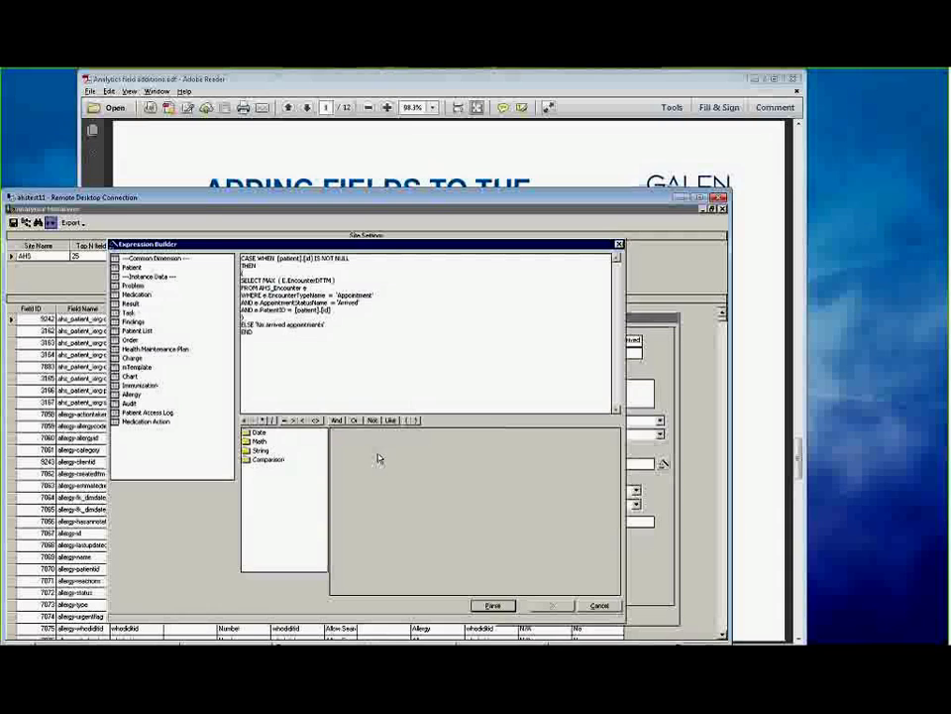
{"action": "left_click", "coordinate": [552, 604]}
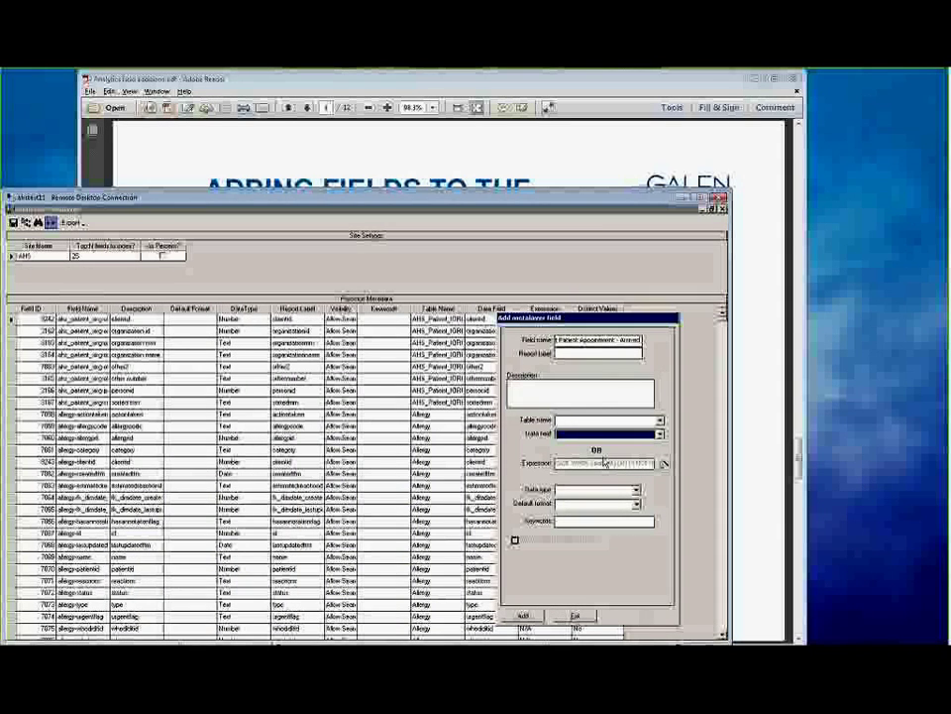
- Set the new field's Data type to Date
{"action": "left_click", "coordinate": [603, 494]}
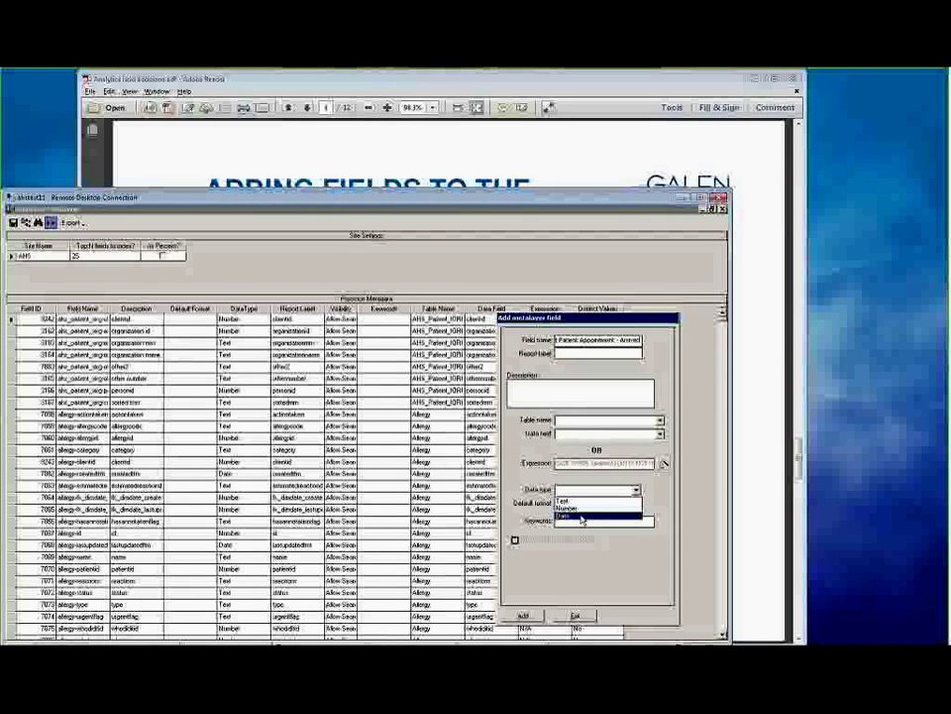
{"action": "left_click", "coordinate": [582, 518]}
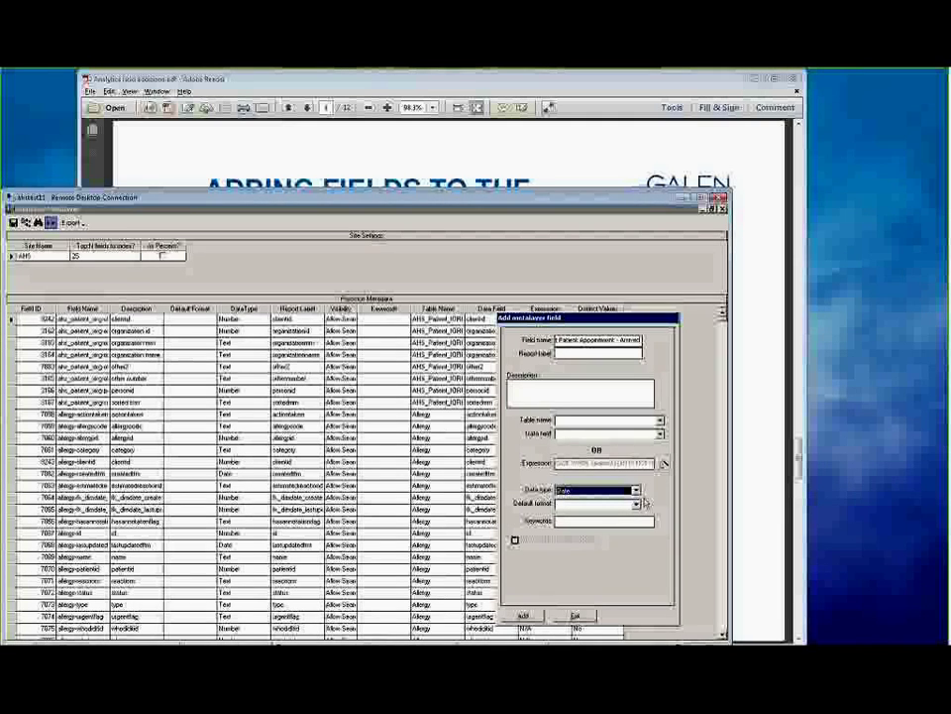
{"action": "left_click", "coordinate": [636, 491]}
{"action": "left_click", "coordinate": [652, 498]}
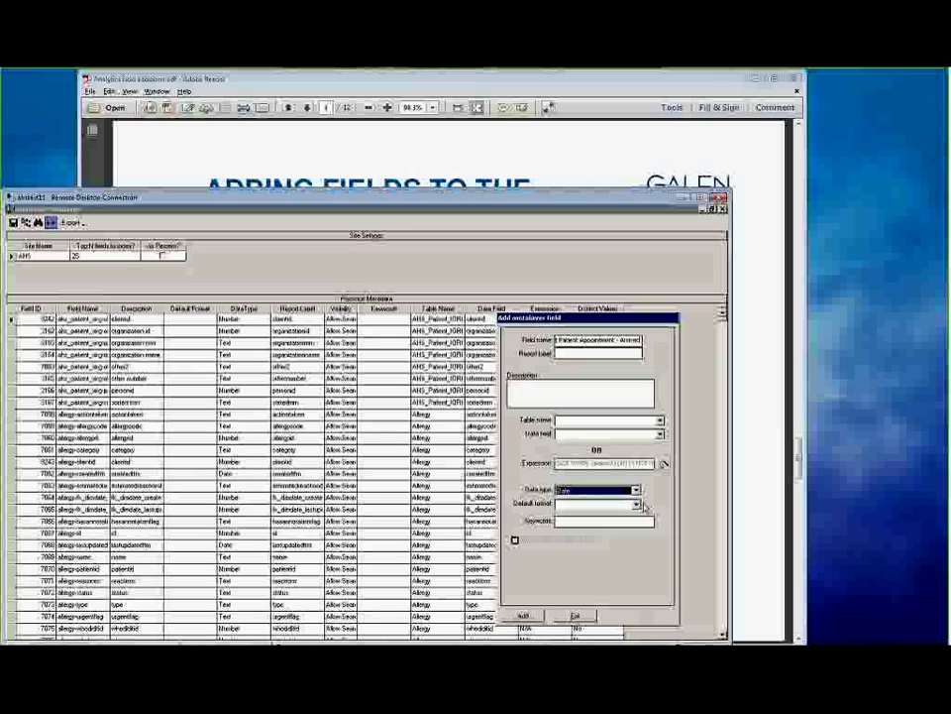
- Choose mm/dd/yyyy hh:mm AM/PM as default format, then acknowledge the missing Report Label warning
{"action": "left_click", "coordinate": [637, 504]}
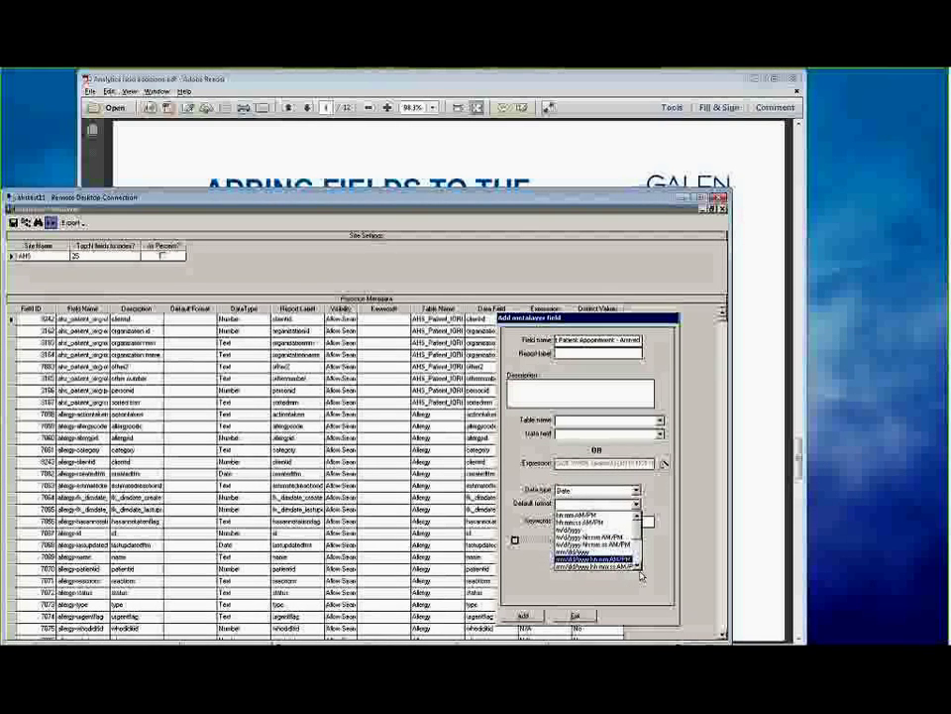
{"action": "scroll", "coordinate": [641, 571], "scroll_direction": "down", "scroll_amount": 1}
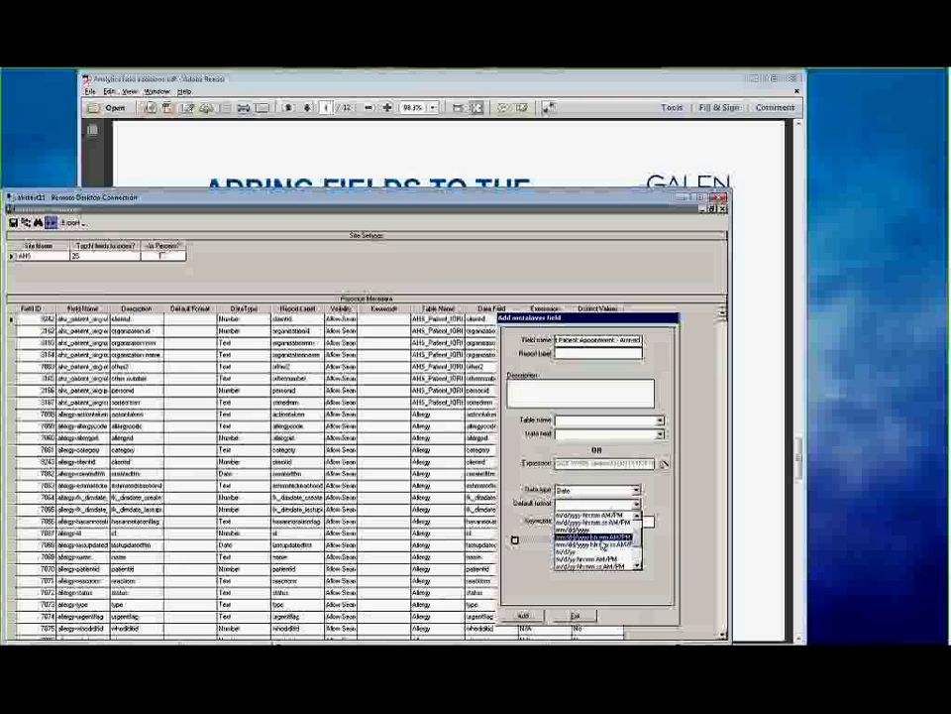
{"action": "left_click", "coordinate": [619, 543]}
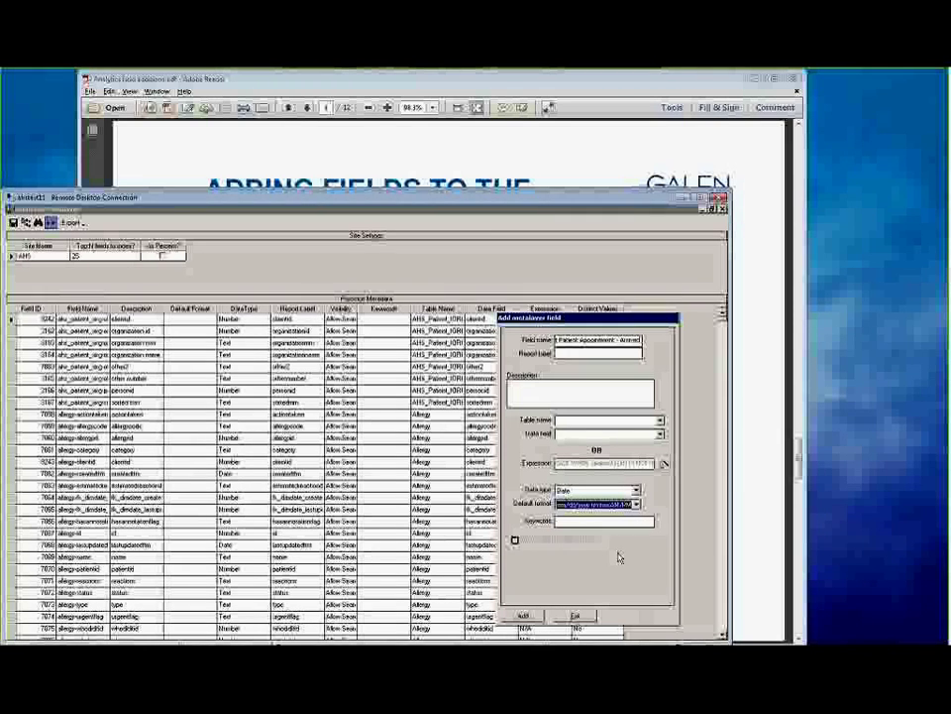
{"action": "left_click", "coordinate": [526, 617]}
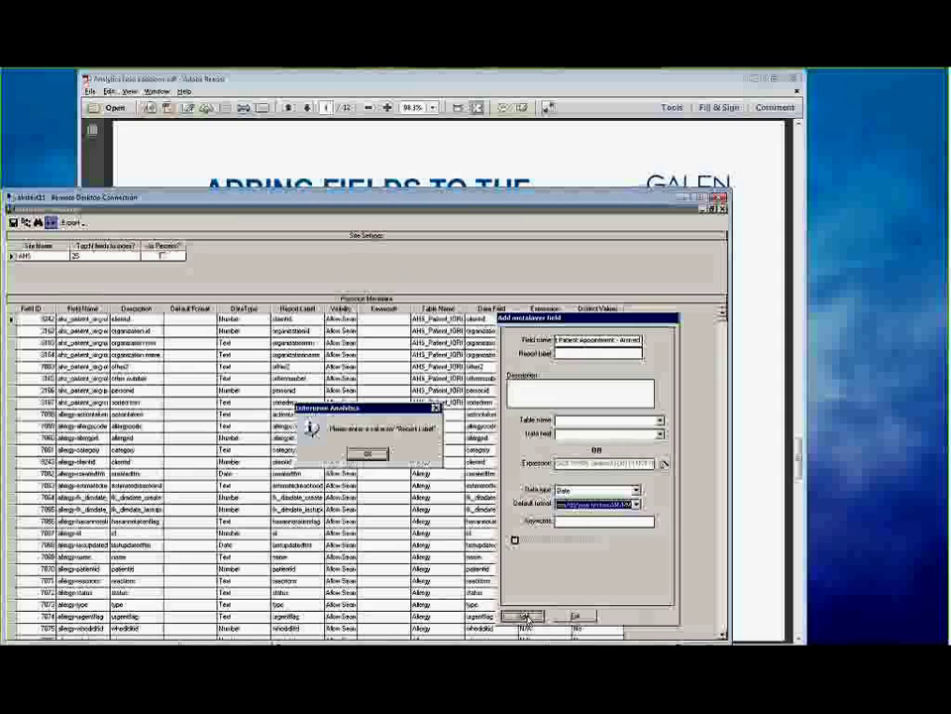
{"action": "left_click", "coordinate": [367, 453]}
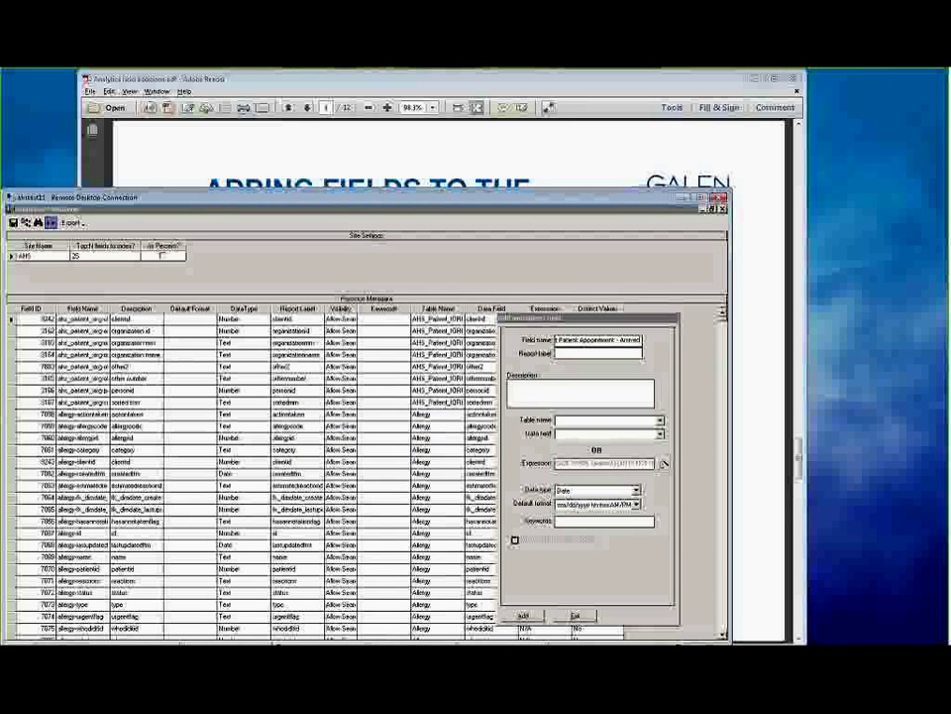
- Enter the report label 'MP aRR APPT', add the field, and decline adding another
{"action": "left_click", "coordinate": [560, 354]}
{"action": "type", "text": "MP a"}
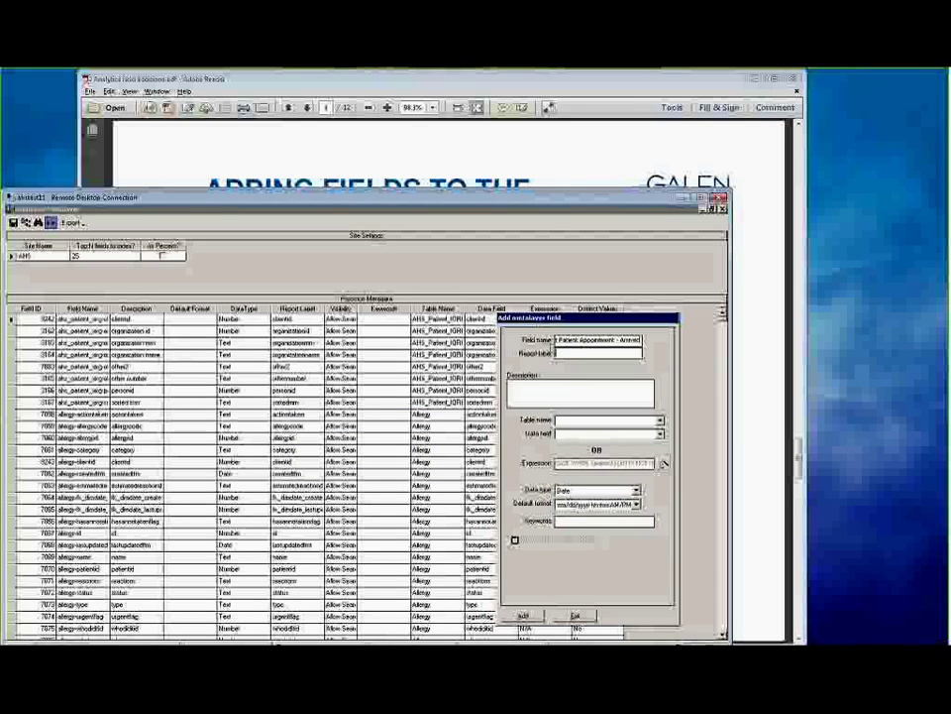
{"action": "type", "text": "RR APPT"}
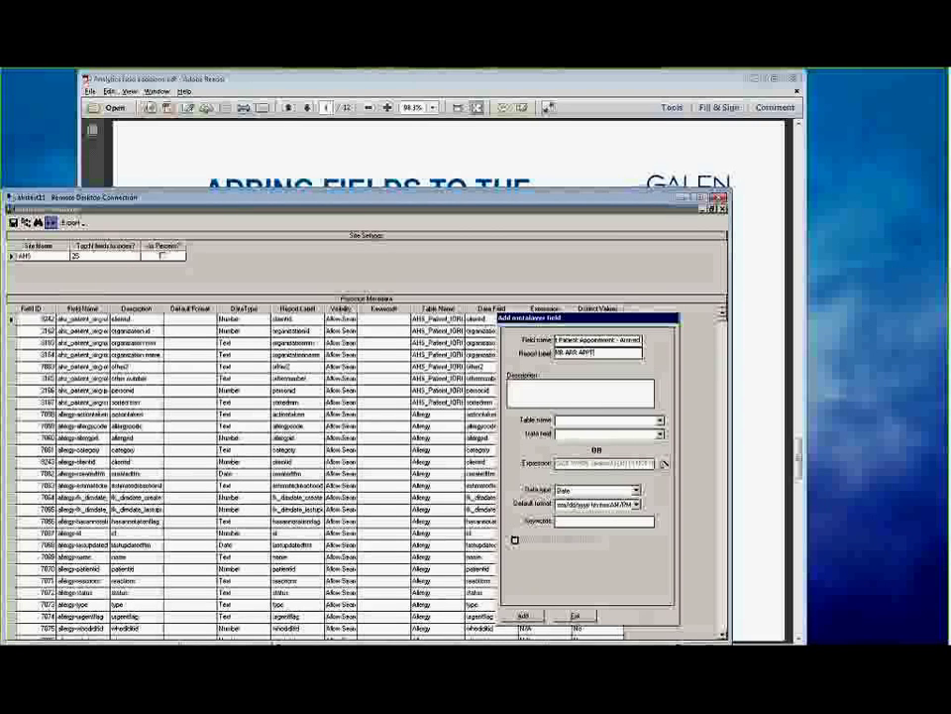
{"action": "left_click", "coordinate": [541, 616]}
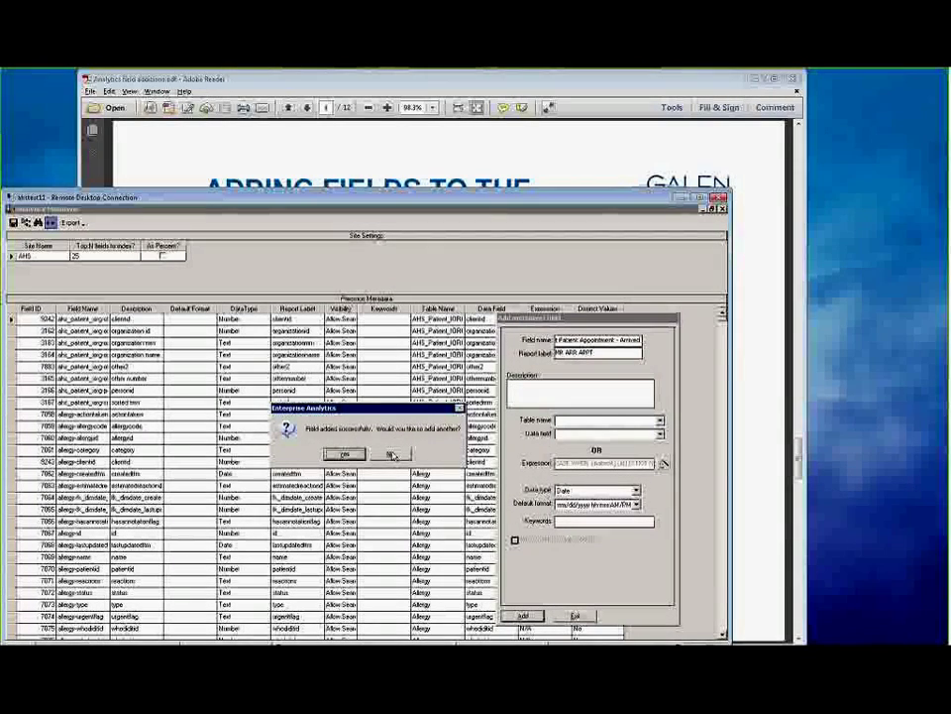
{"action": "left_click", "coordinate": [392, 455]}
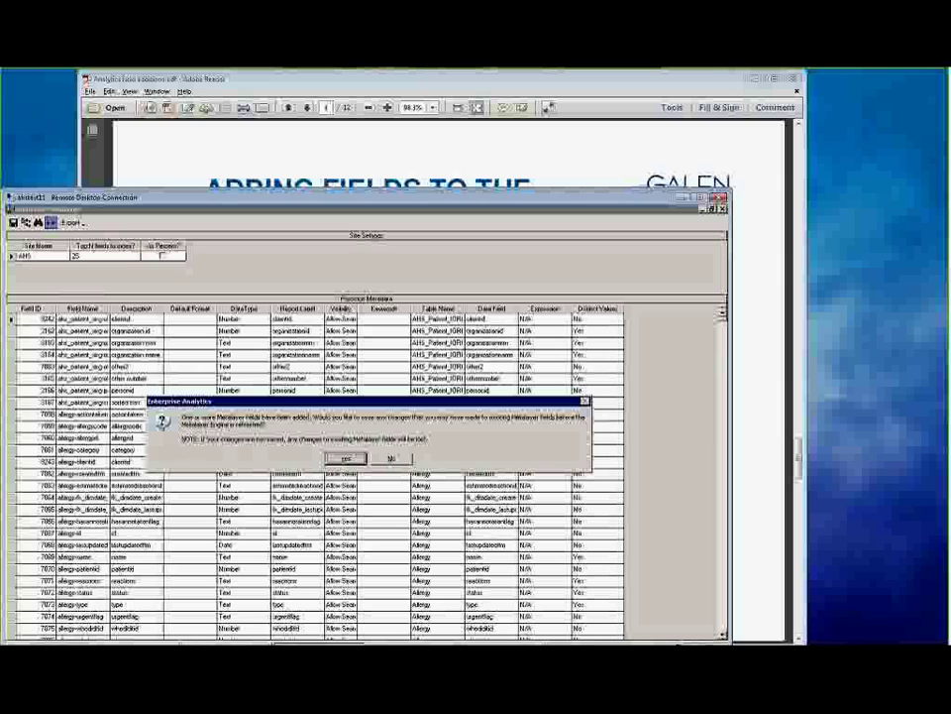
- Save the metalayer changes, then locate 'Most Recent Patient Appointment - Arrived' among the Encounter fields
{"action": "left_click", "coordinate": [357, 461]}
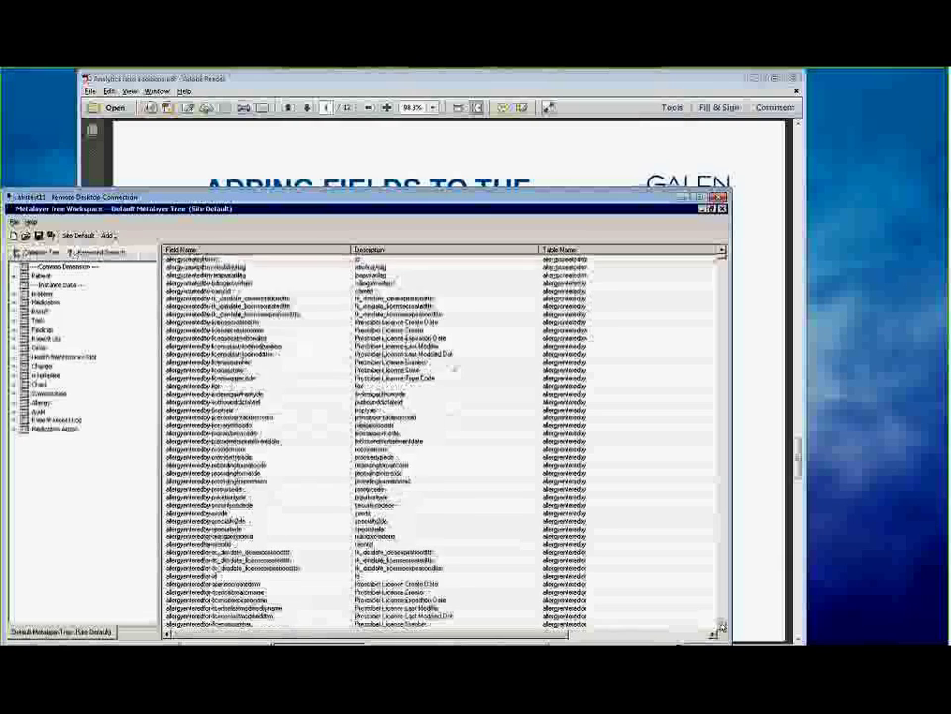
{"action": "scroll", "coordinate": [710, 371], "scroll_direction": "down", "scroll_amount": 10}
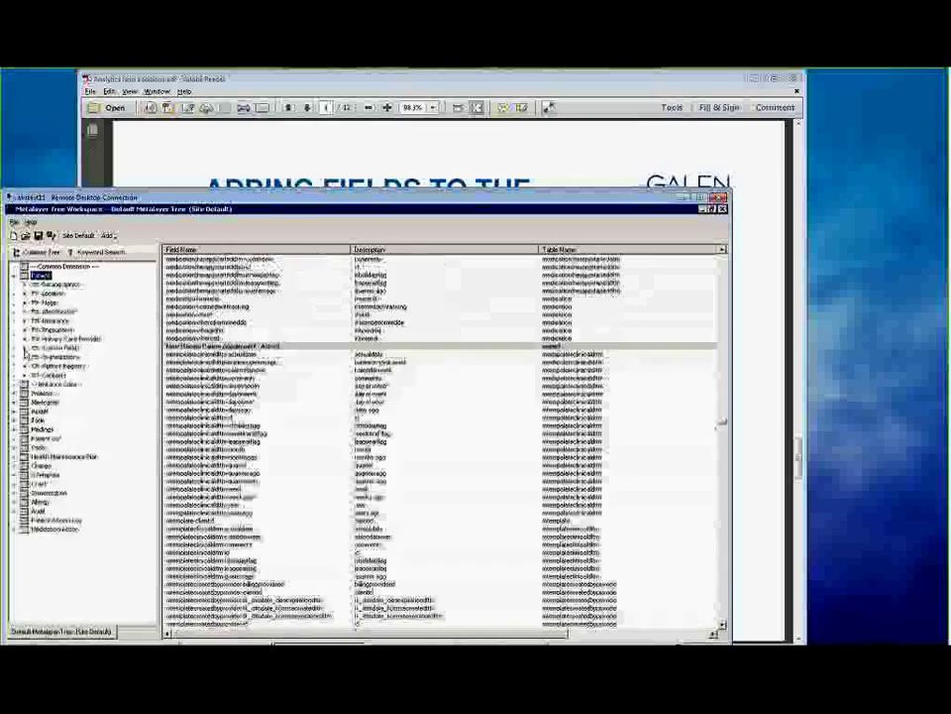
{"action": "key", "text": "Down"}
{"action": "key", "text": "Down"}
{"action": "key", "text": "Down"}
{"action": "key", "text": "Down"}
{"action": "key", "text": "Down"}
{"action": "key", "text": "Down"}
{"action": "key", "text": "Down"}
{"action": "key", "text": "Down"}
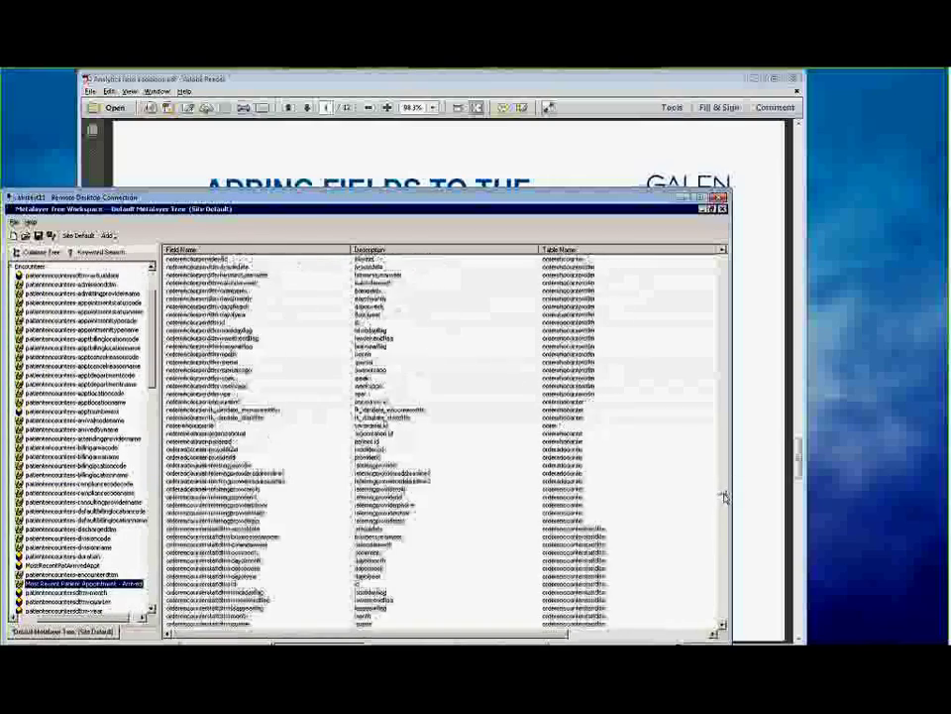